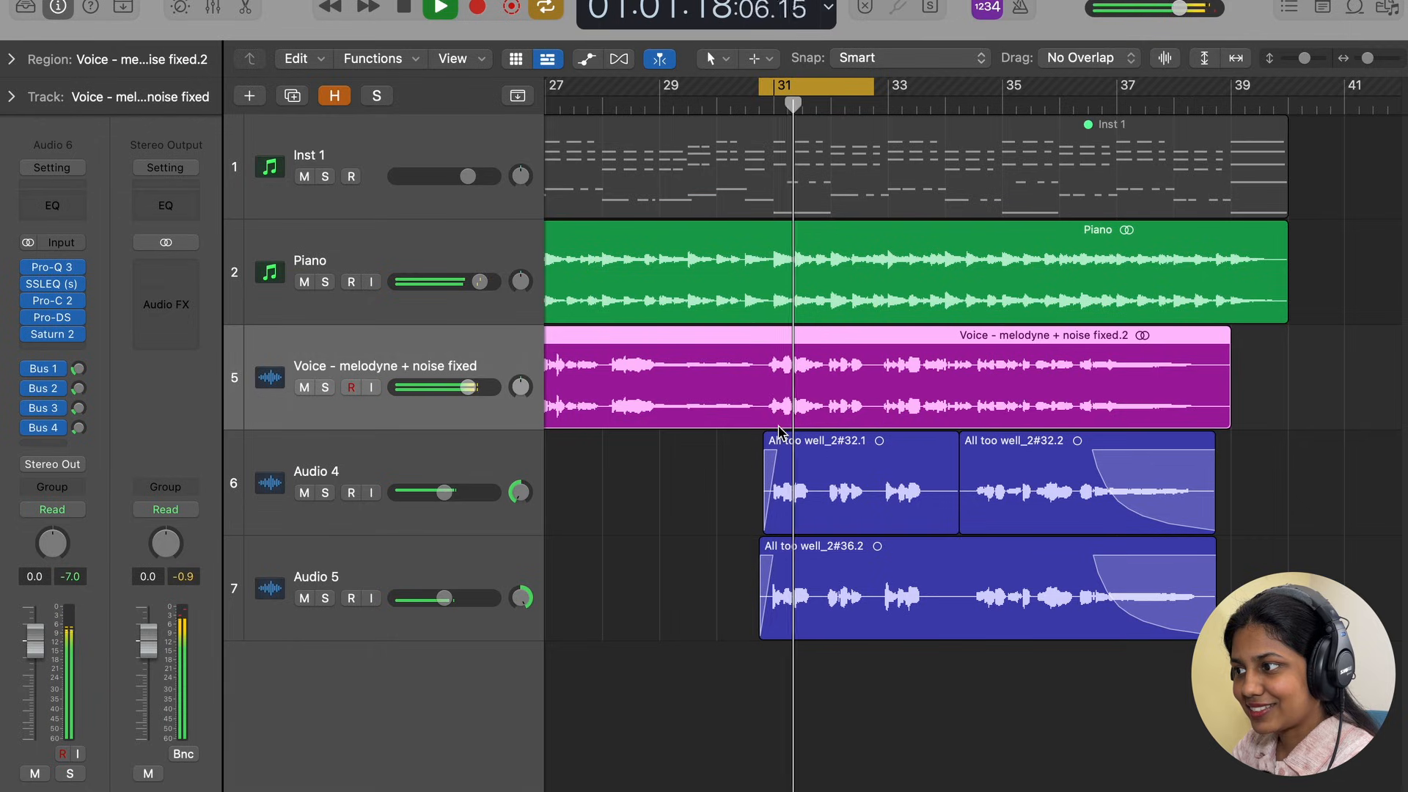
Mute the Audio 4 and Audio 5 backing tracks and play the looped section with only piano and lead voice
{"action": "key", "text": "space"}
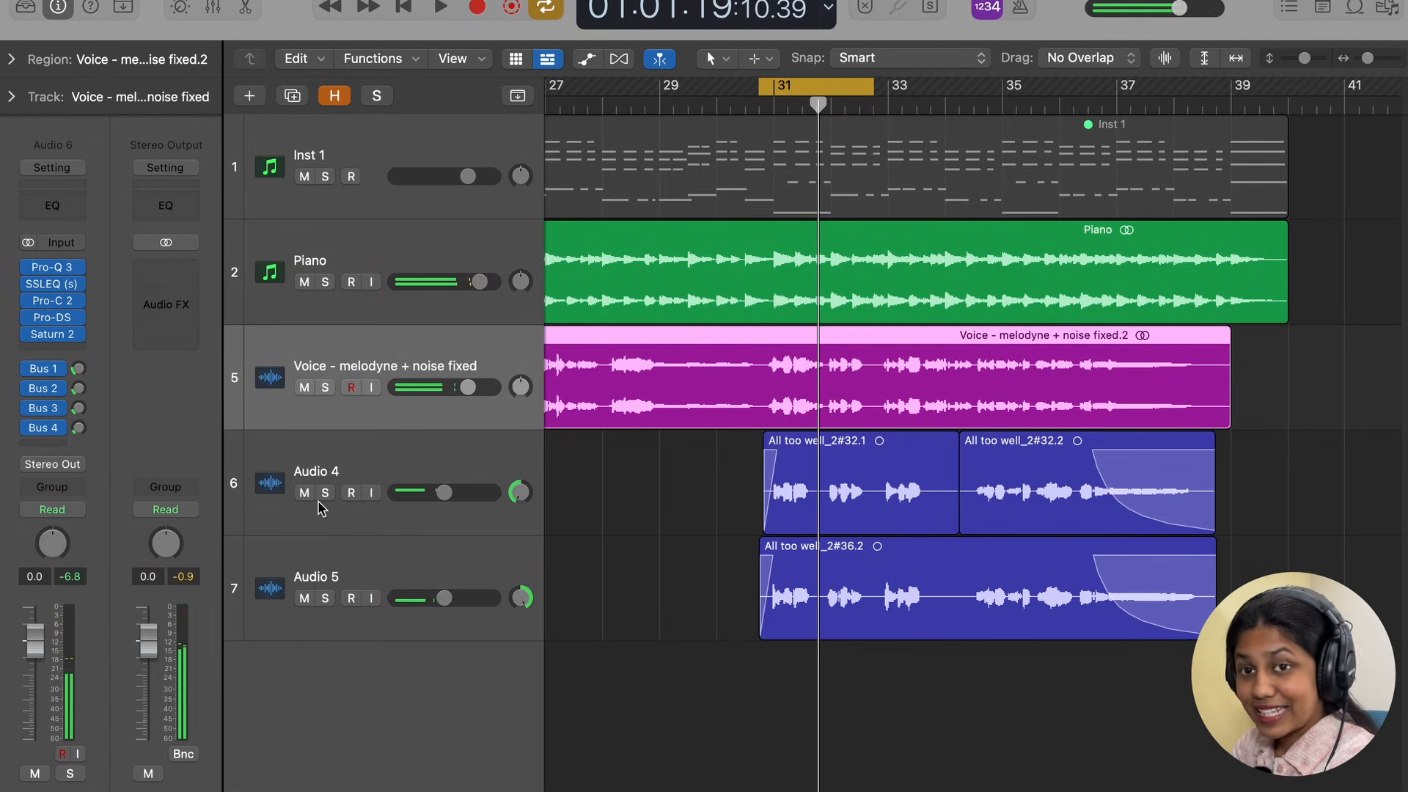
{"action": "left_click_drag", "start_coordinate": [313, 499], "coordinate": [305, 598]}
{"action": "key", "text": "space"}
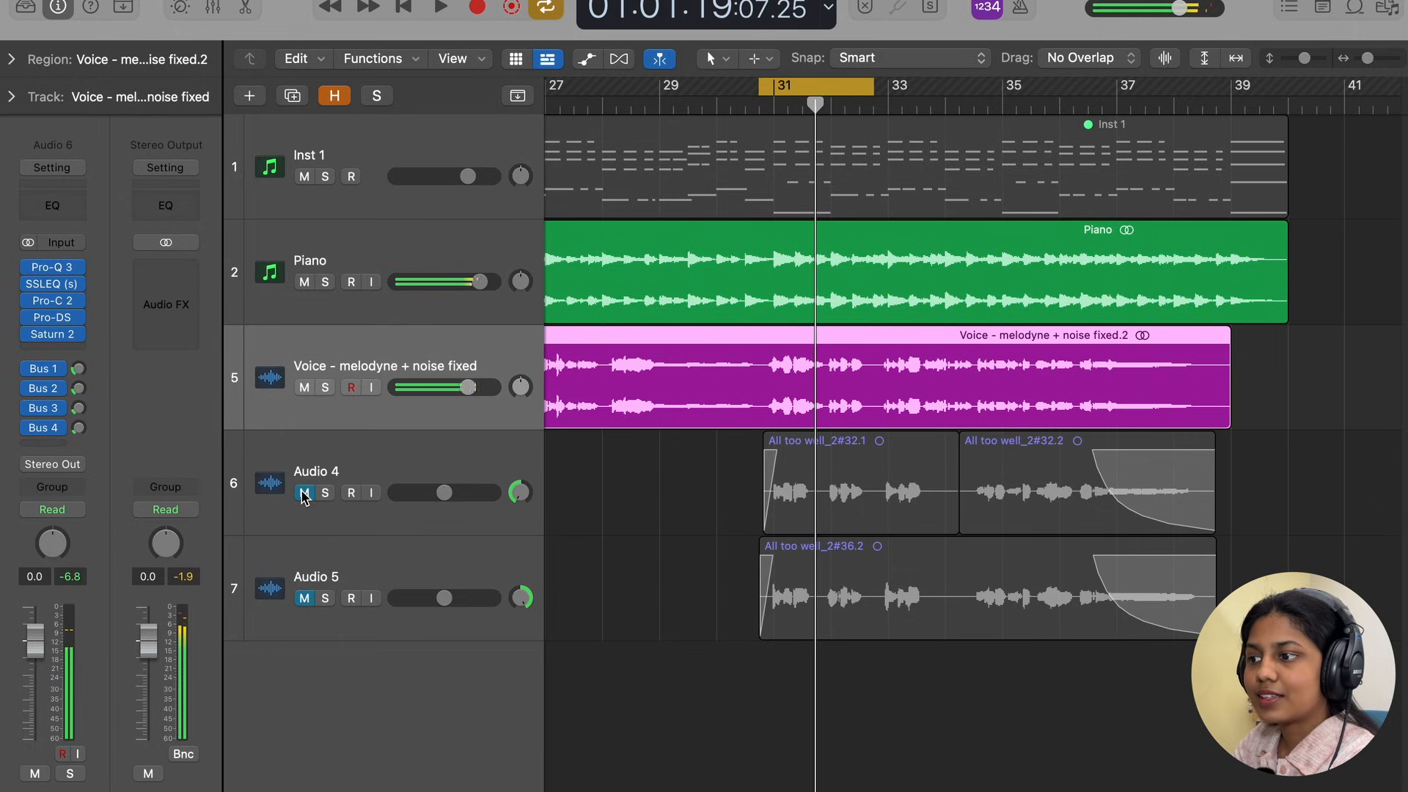
{"action": "key", "text": "space"}
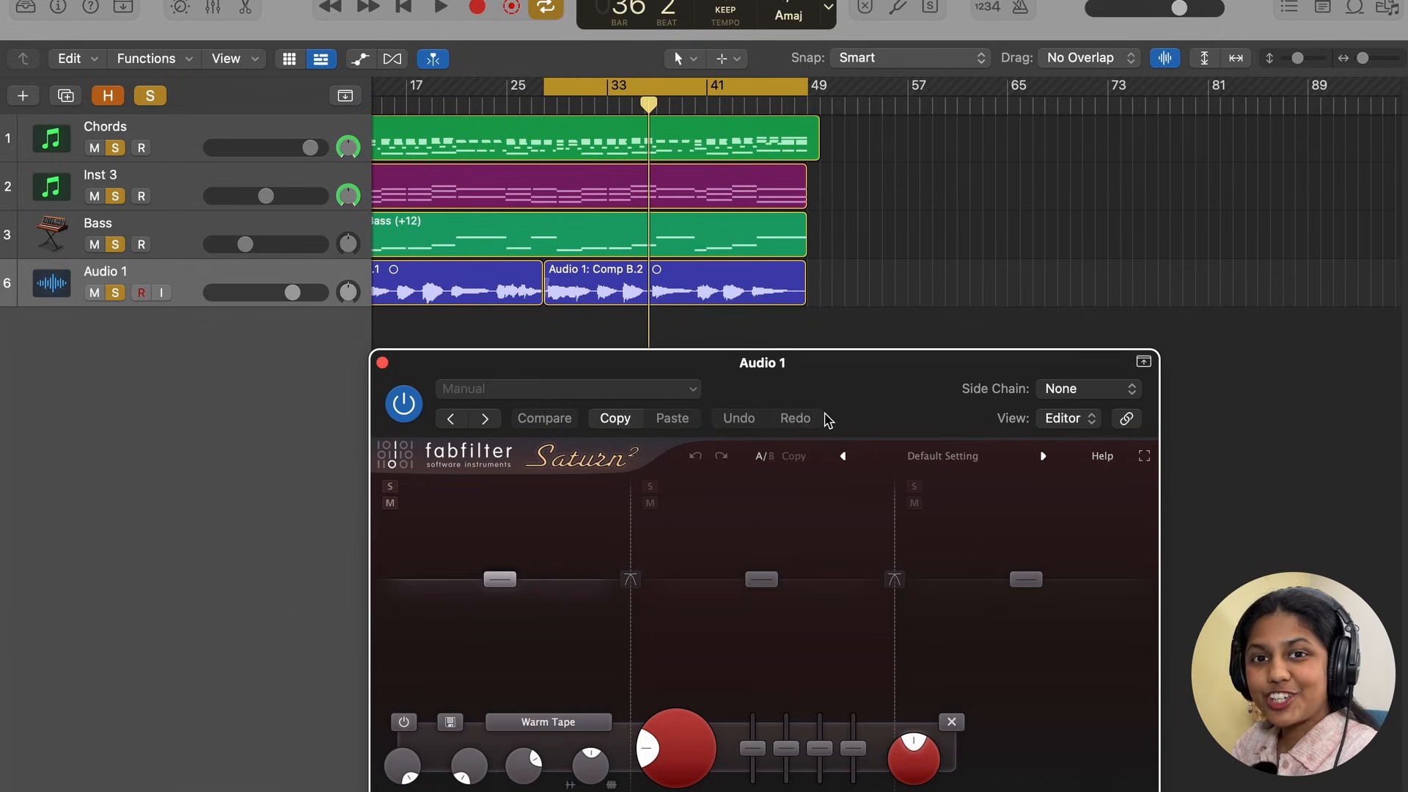
Play the song from about bar 34, comparing Audio 1 with Saturn 2 bypassed and with it enabled
{"action": "left_click", "coordinate": [627, 297]}
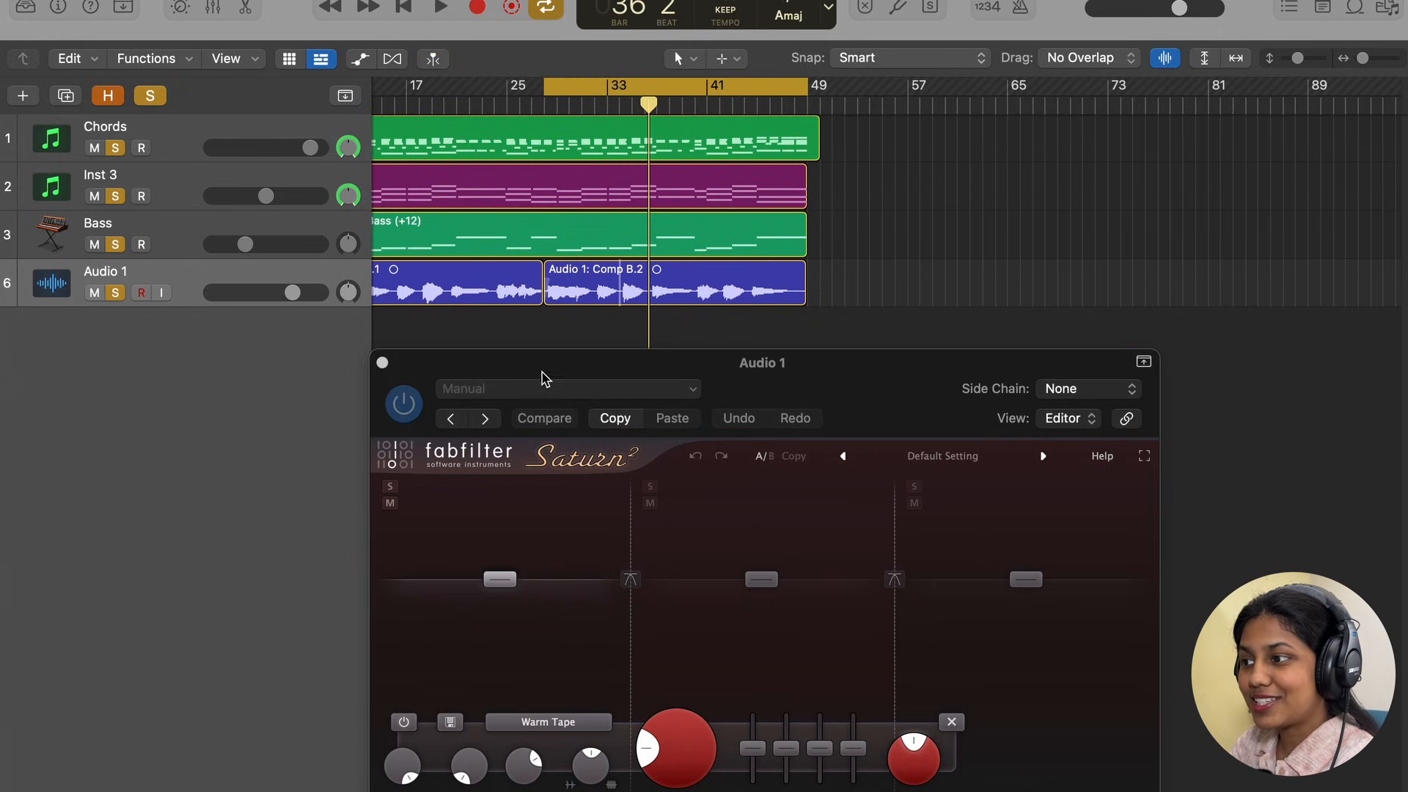
{"action": "left_click", "coordinate": [412, 408]}
{"action": "key", "text": "space"}
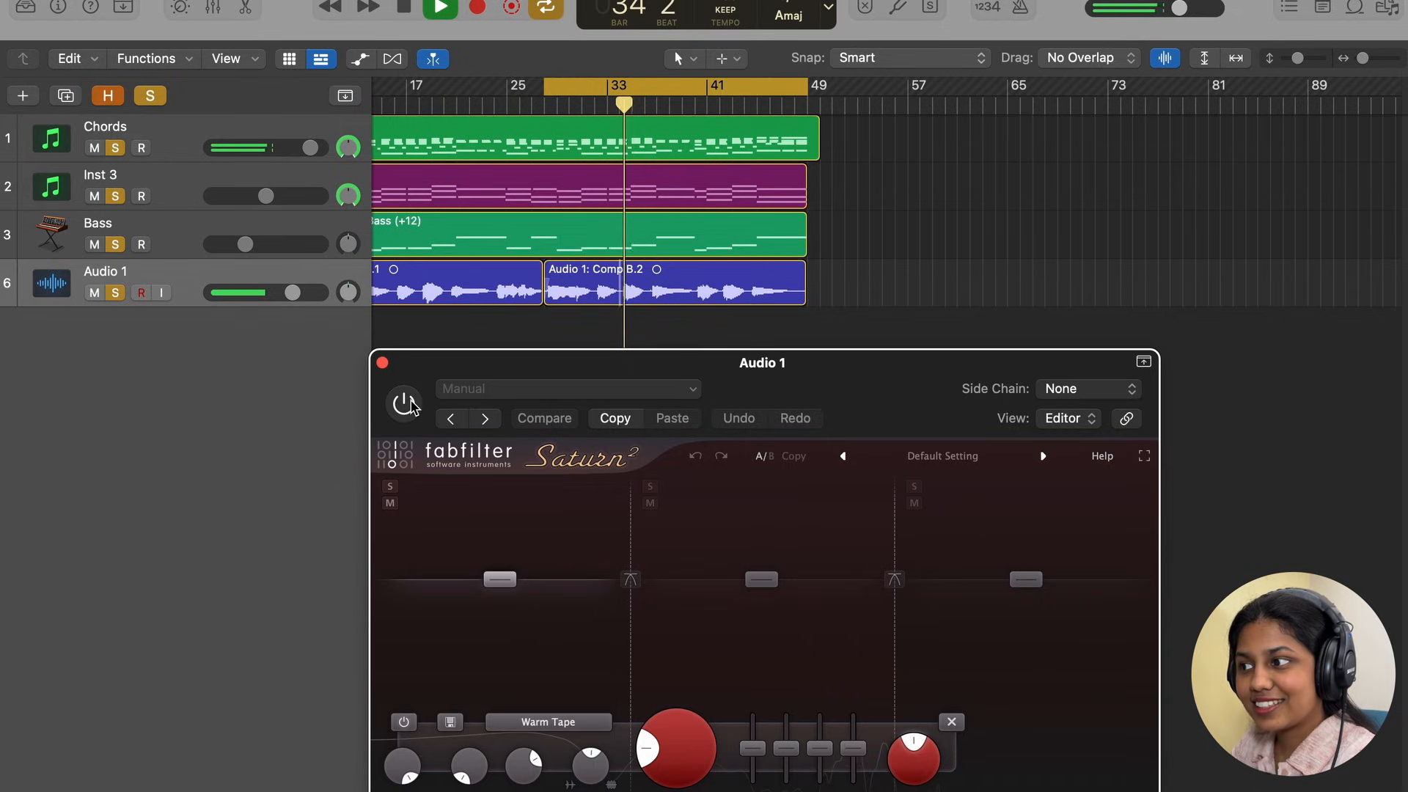
{"action": "key", "text": "space"}
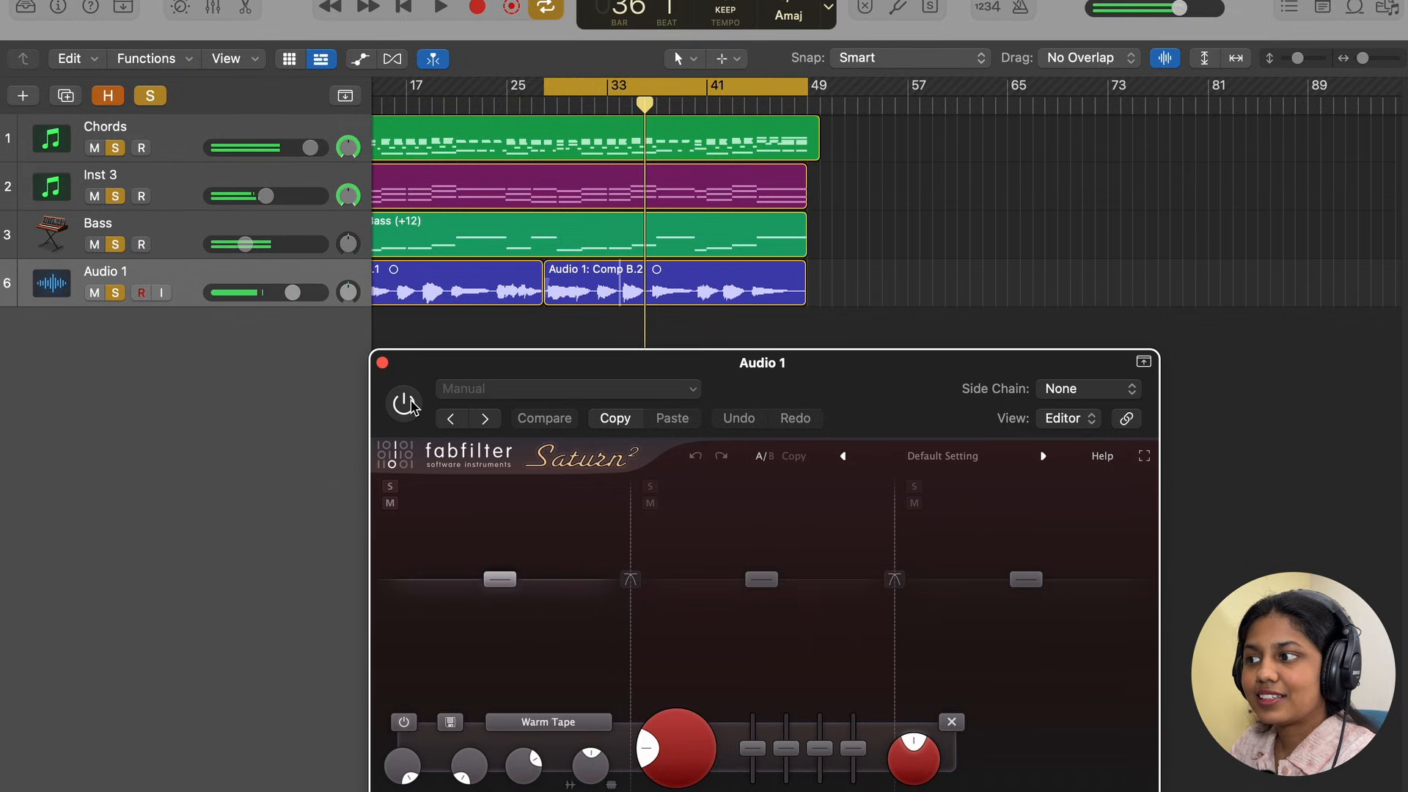
{"action": "key", "text": "space"}
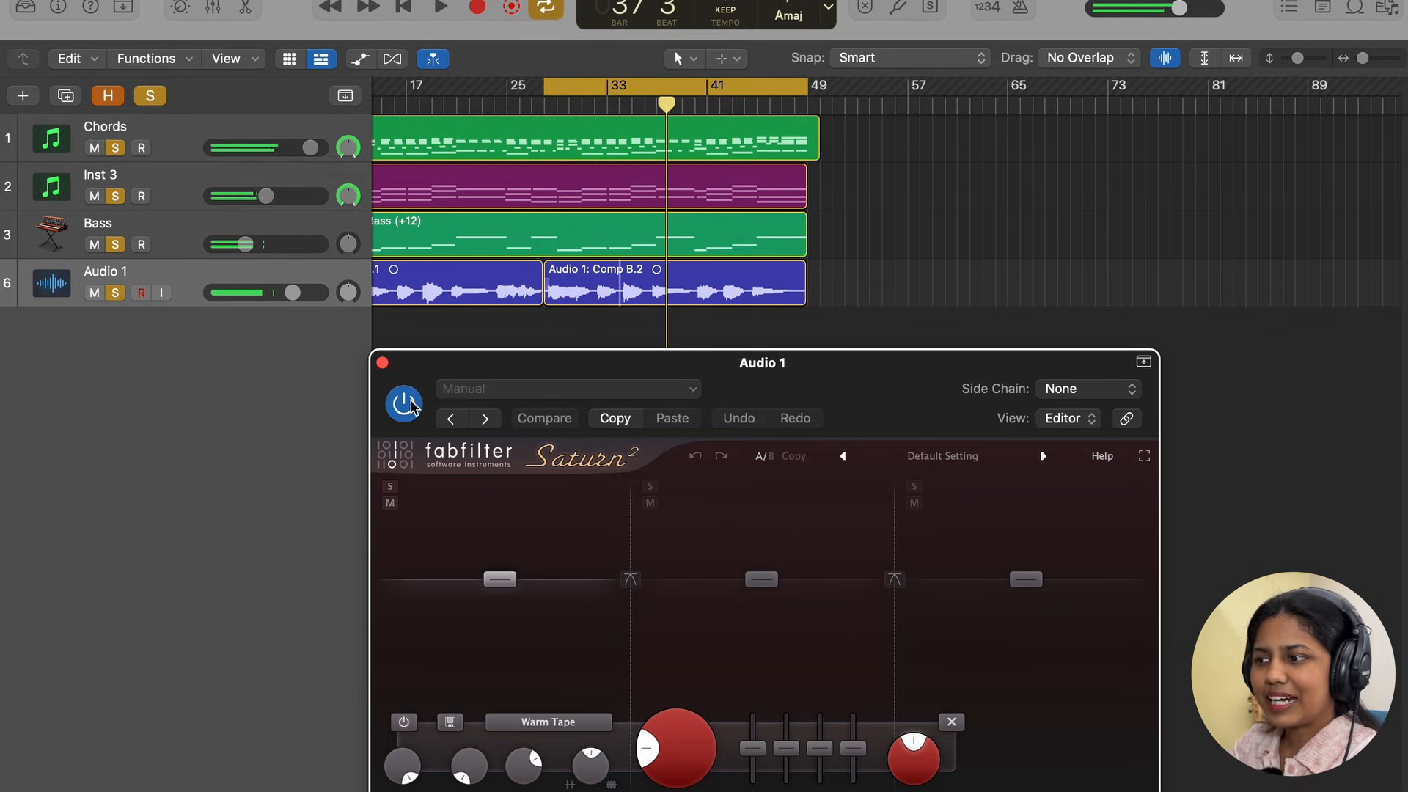
{"action": "key", "text": "space"}
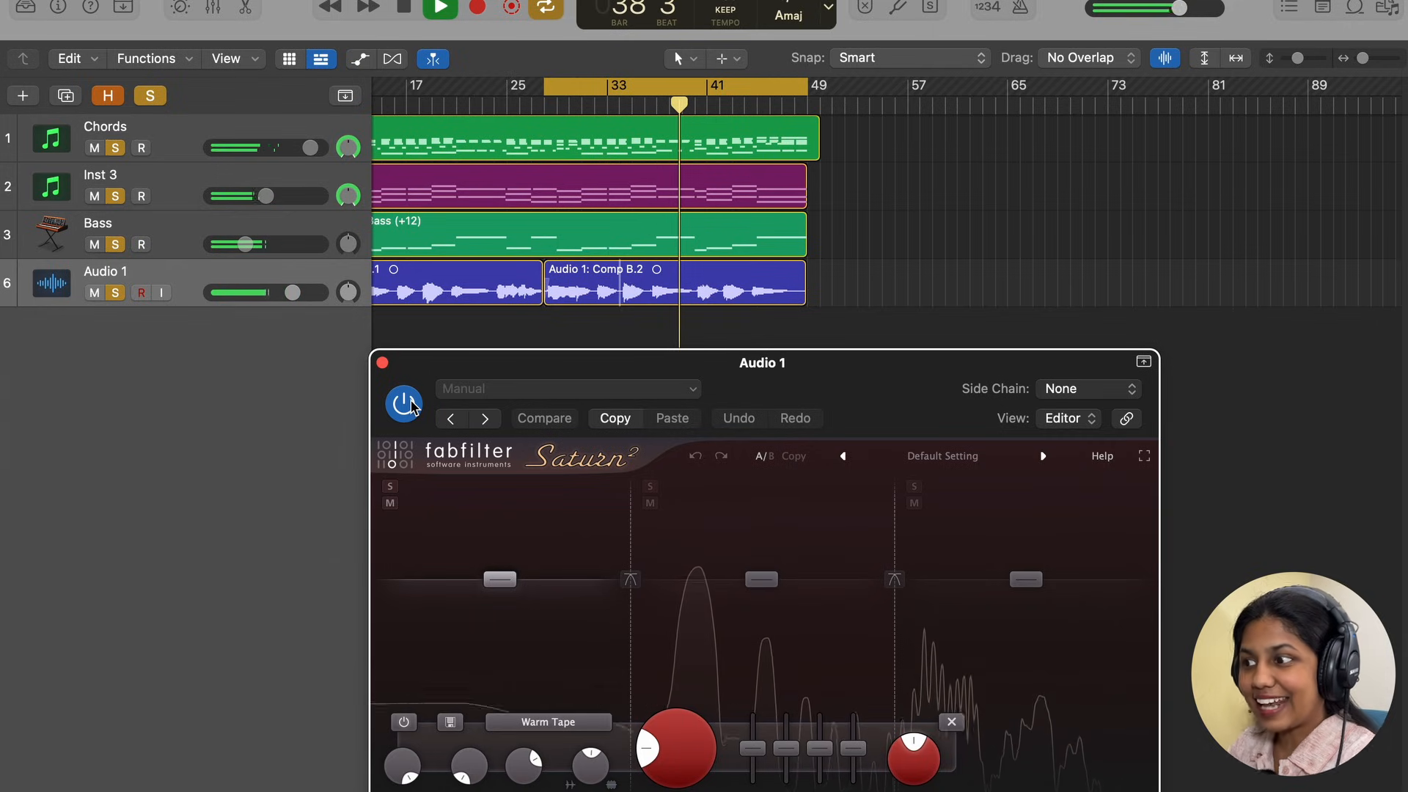
{"action": "key", "text": "space"}
{"action": "left_click_drag", "start_coordinate": [811, 396], "coordinate": [717, 301]}
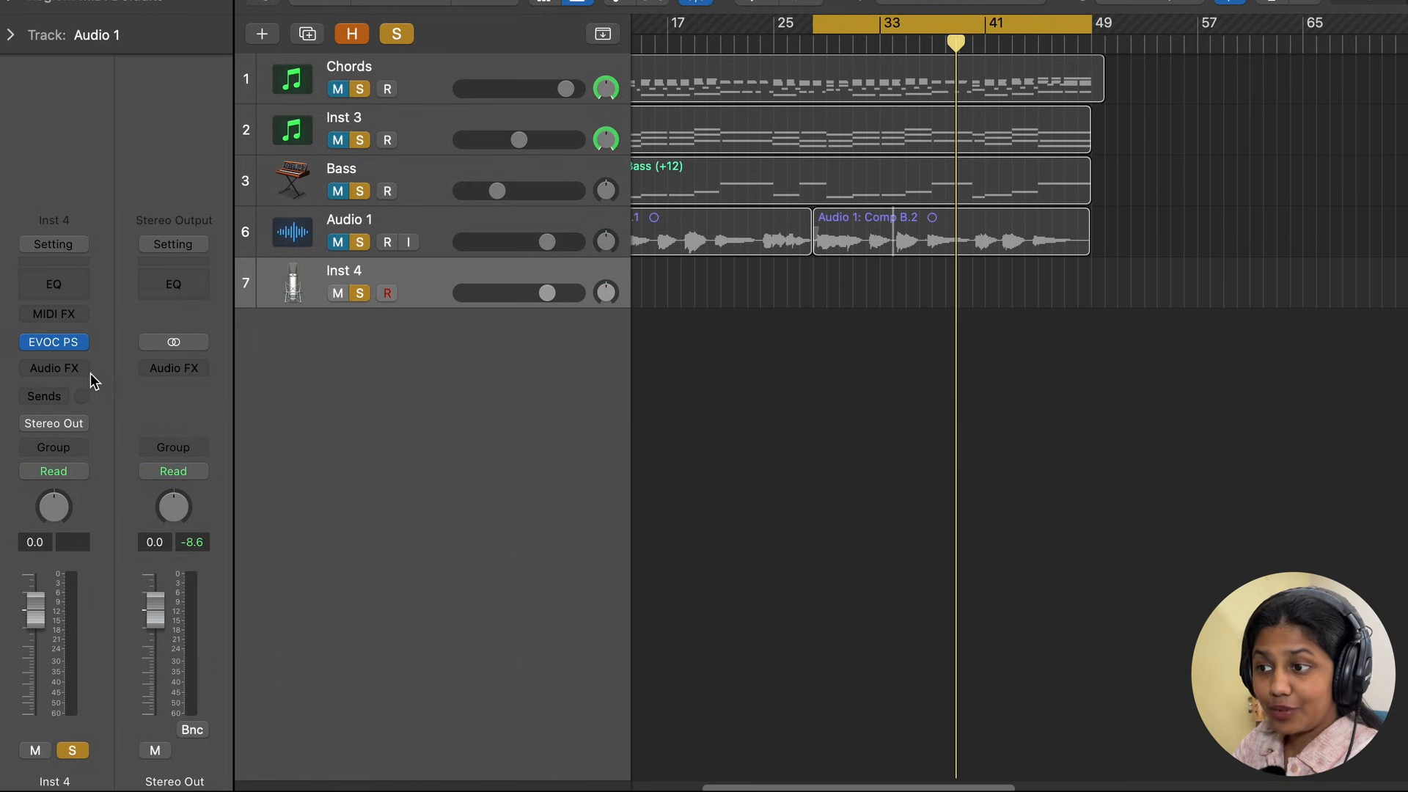
Insert a stereo Test Oscillator as an audio effect on the Inst 4 track and switch on its sine tone
{"action": "left_click", "coordinate": [74, 368]}
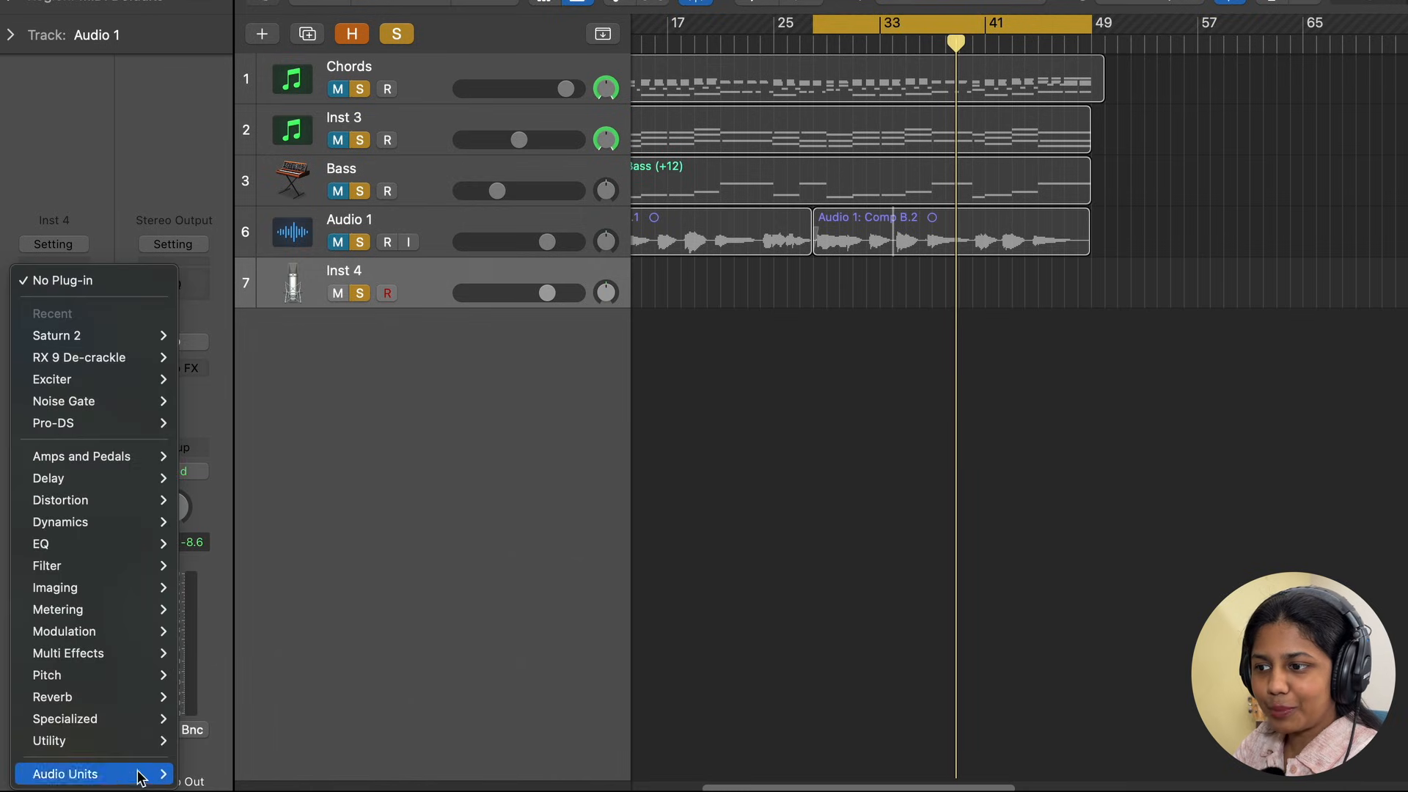
{"action": "mouse_move", "coordinate": [140, 726]}
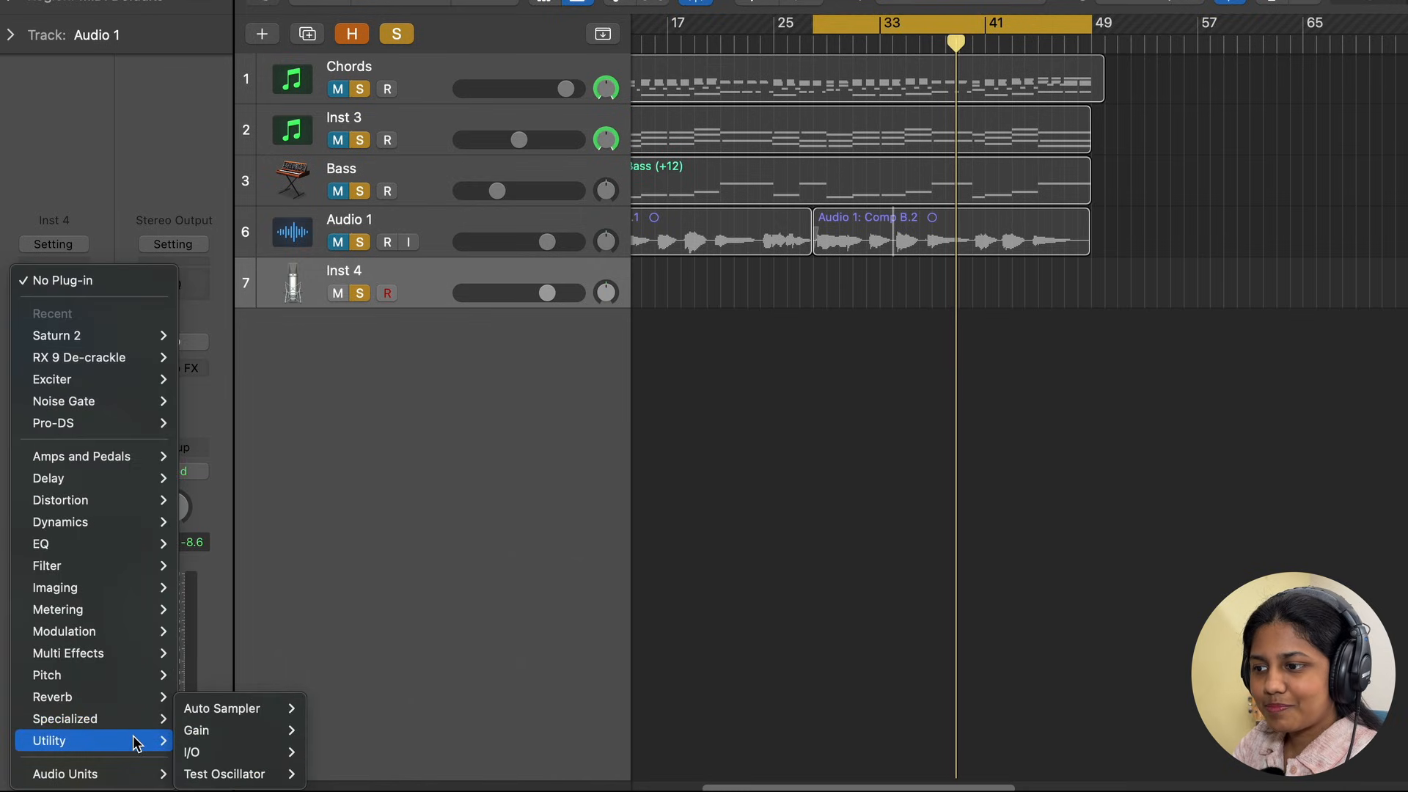
{"action": "mouse_move", "coordinate": [284, 773]}
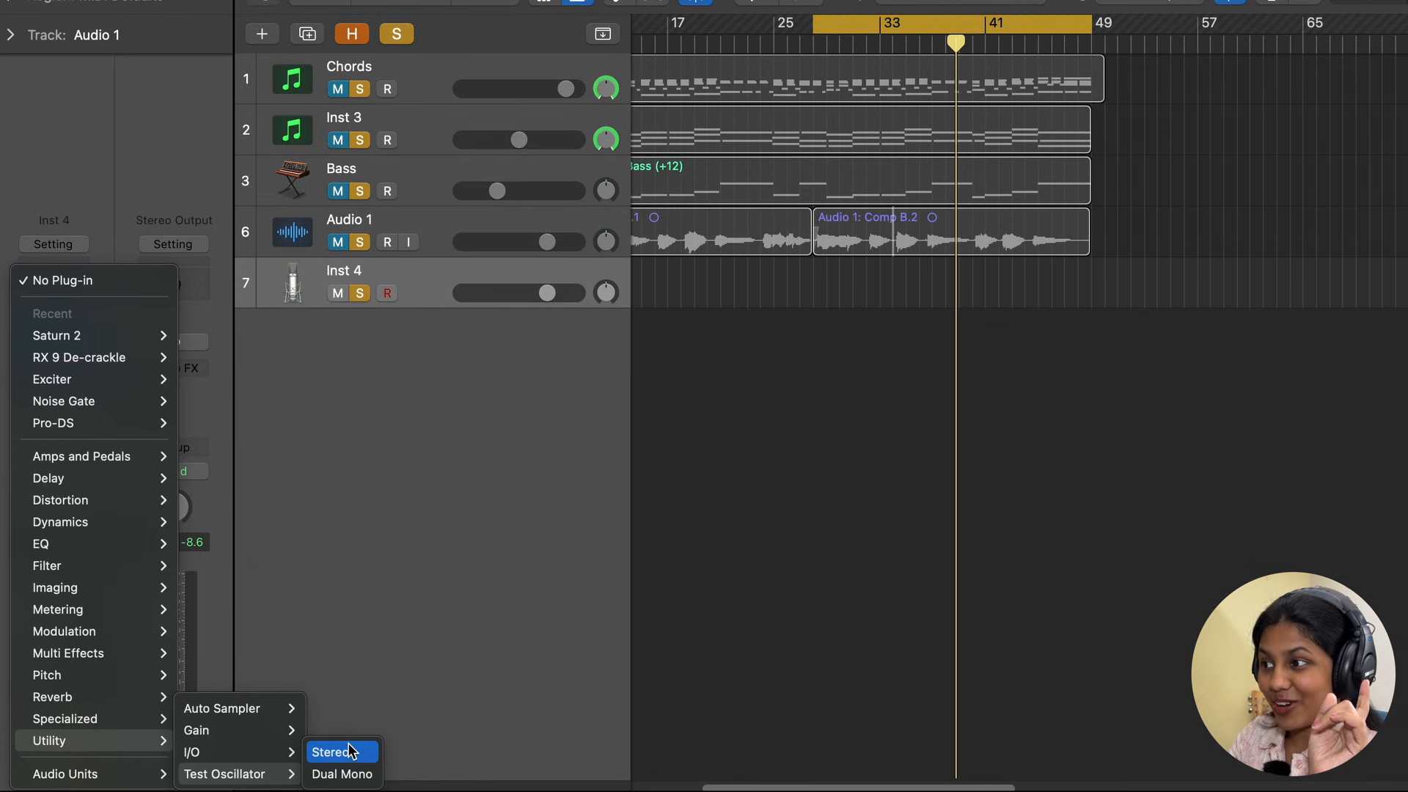
{"action": "left_click", "coordinate": [345, 751]}
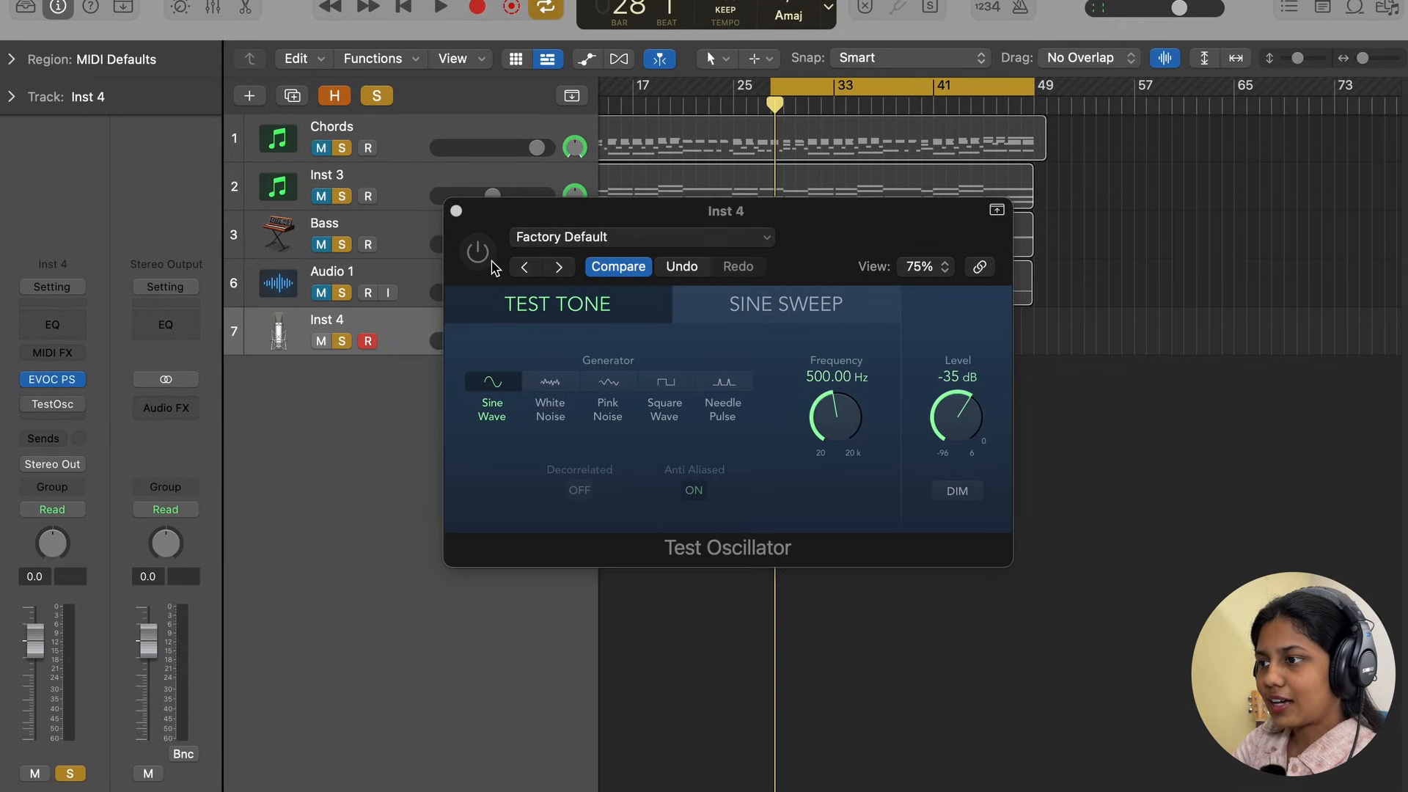
{"action": "left_click", "coordinate": [478, 252]}
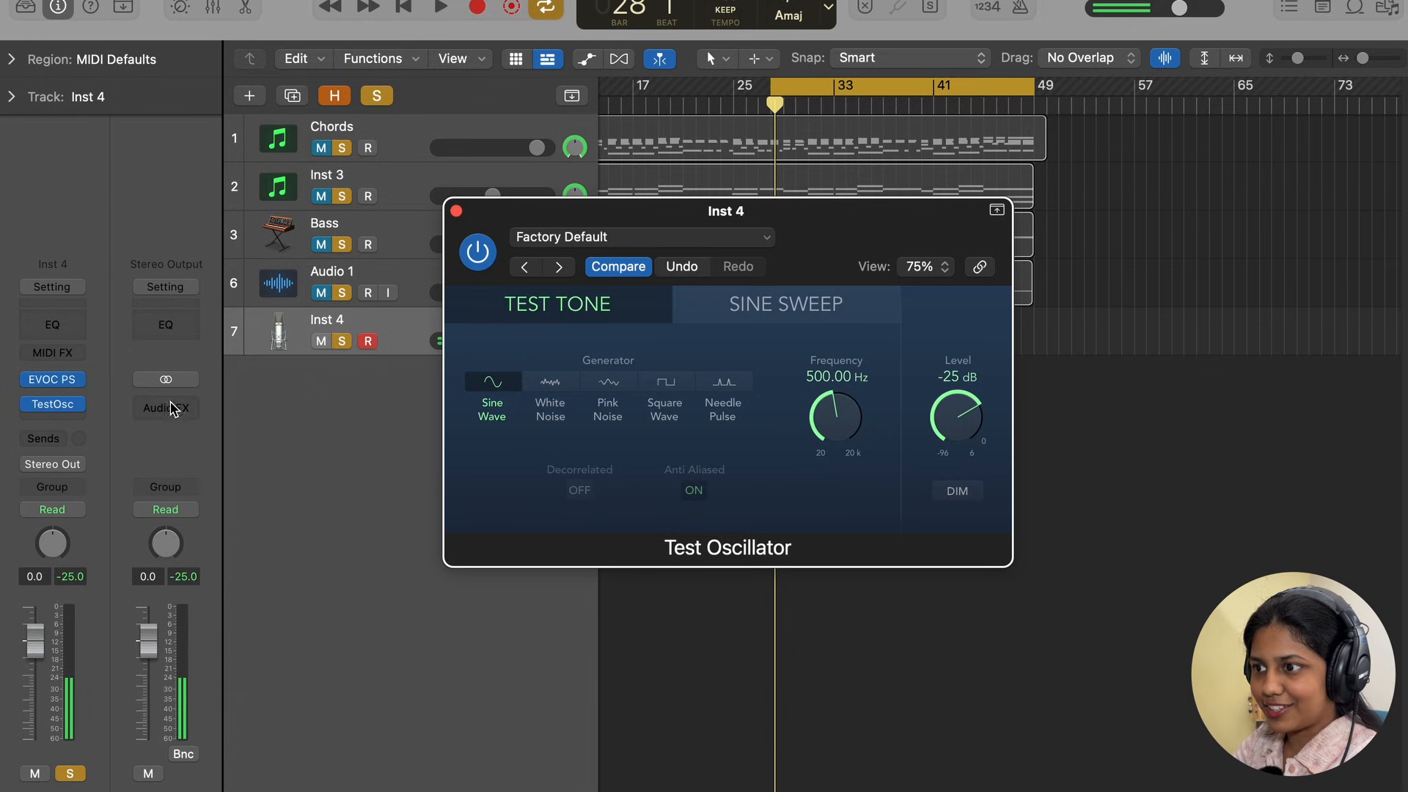
Add a Channel EQ to Inst 4 and shift its analyzer scale to span 15 to 75 dB
{"action": "left_click", "coordinate": [61, 332]}
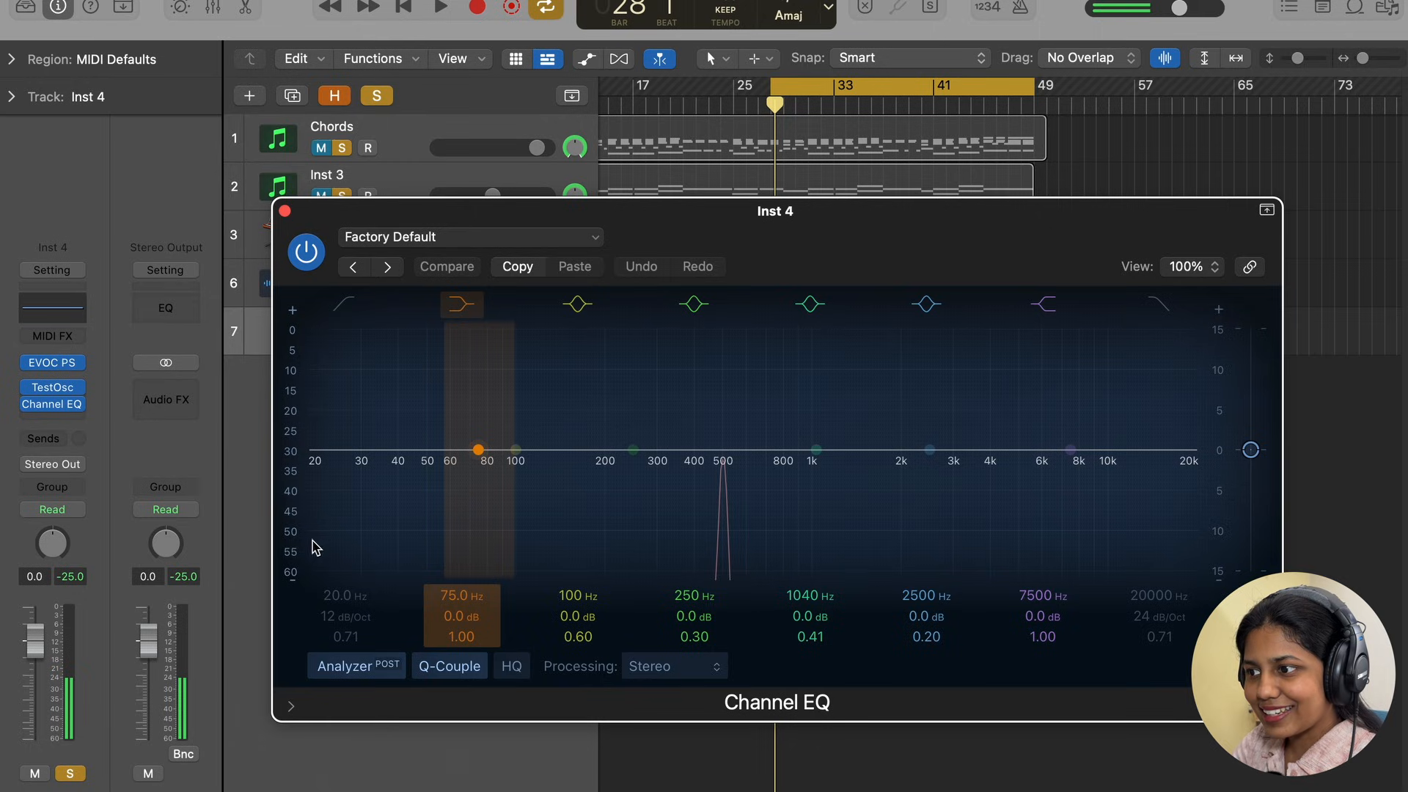
{"action": "left_click_drag", "start_coordinate": [295, 533], "coordinate": [301, 473]}
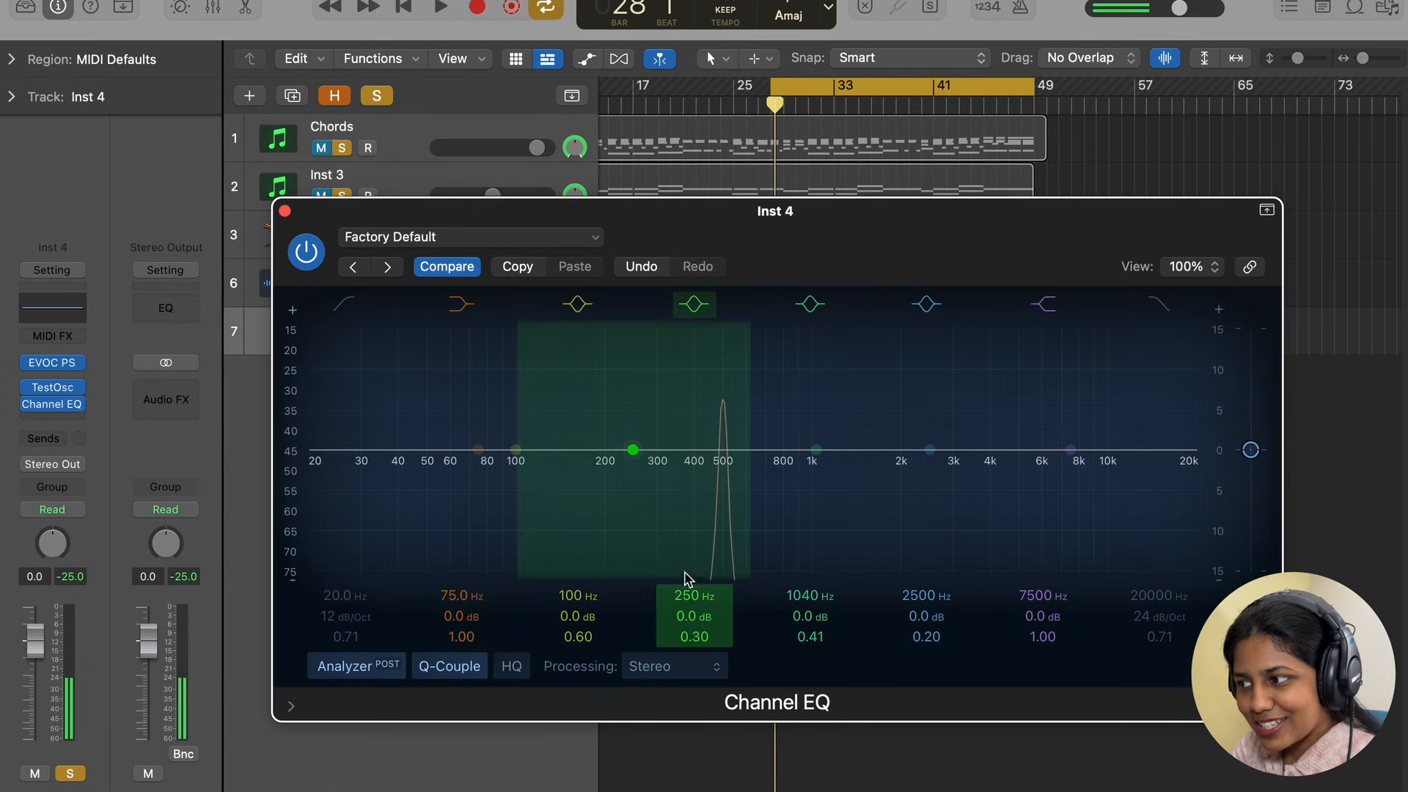
{"action": "left_click_drag", "start_coordinate": [874, 273], "coordinate": [803, 533]}
Bypass the Test Oscillator and close its plug-in window, keeping the Channel EQ window in view
{"action": "left_click", "coordinate": [485, 264]}
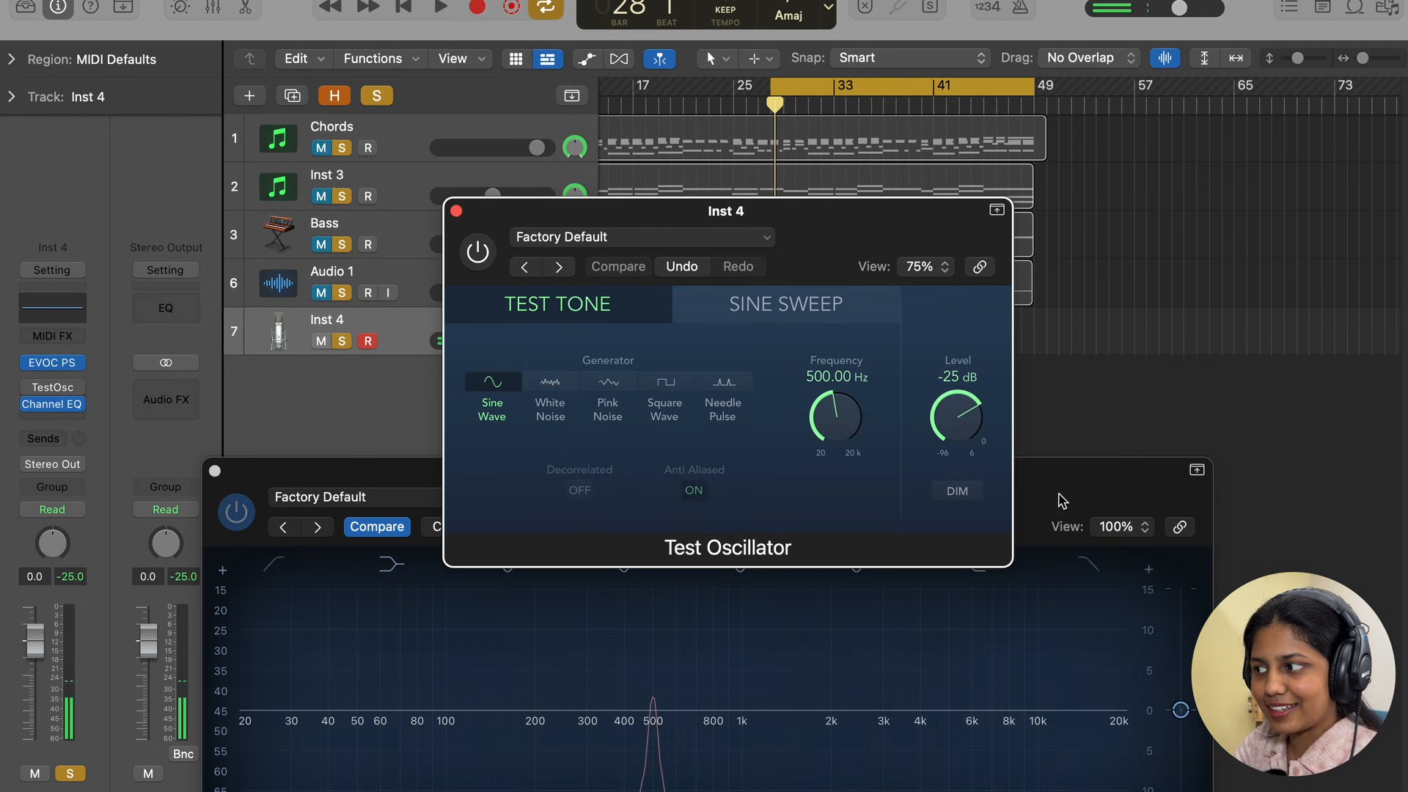
{"action": "left_click_drag", "start_coordinate": [1061, 501], "coordinate": [1075, 405]}
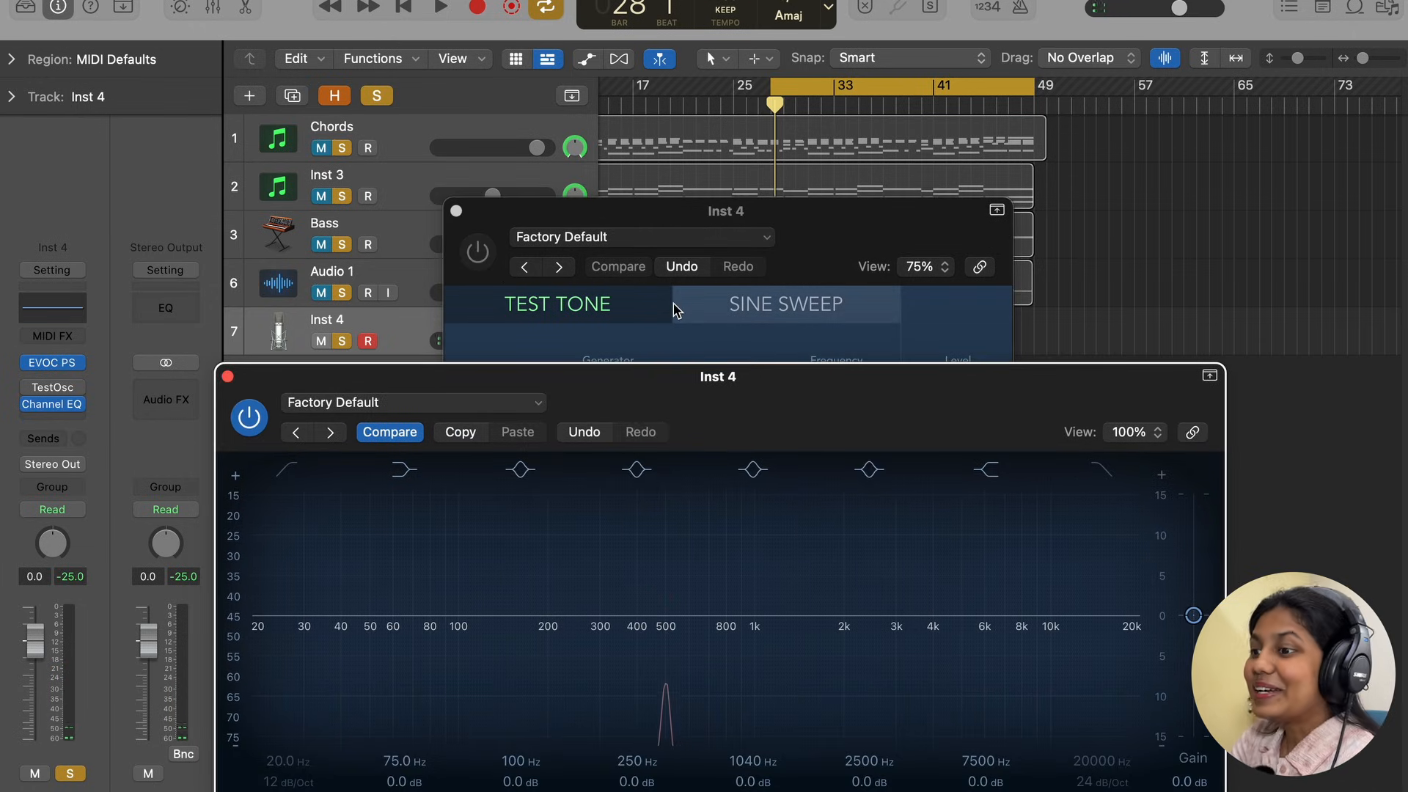
{"action": "left_click", "coordinate": [456, 211]}
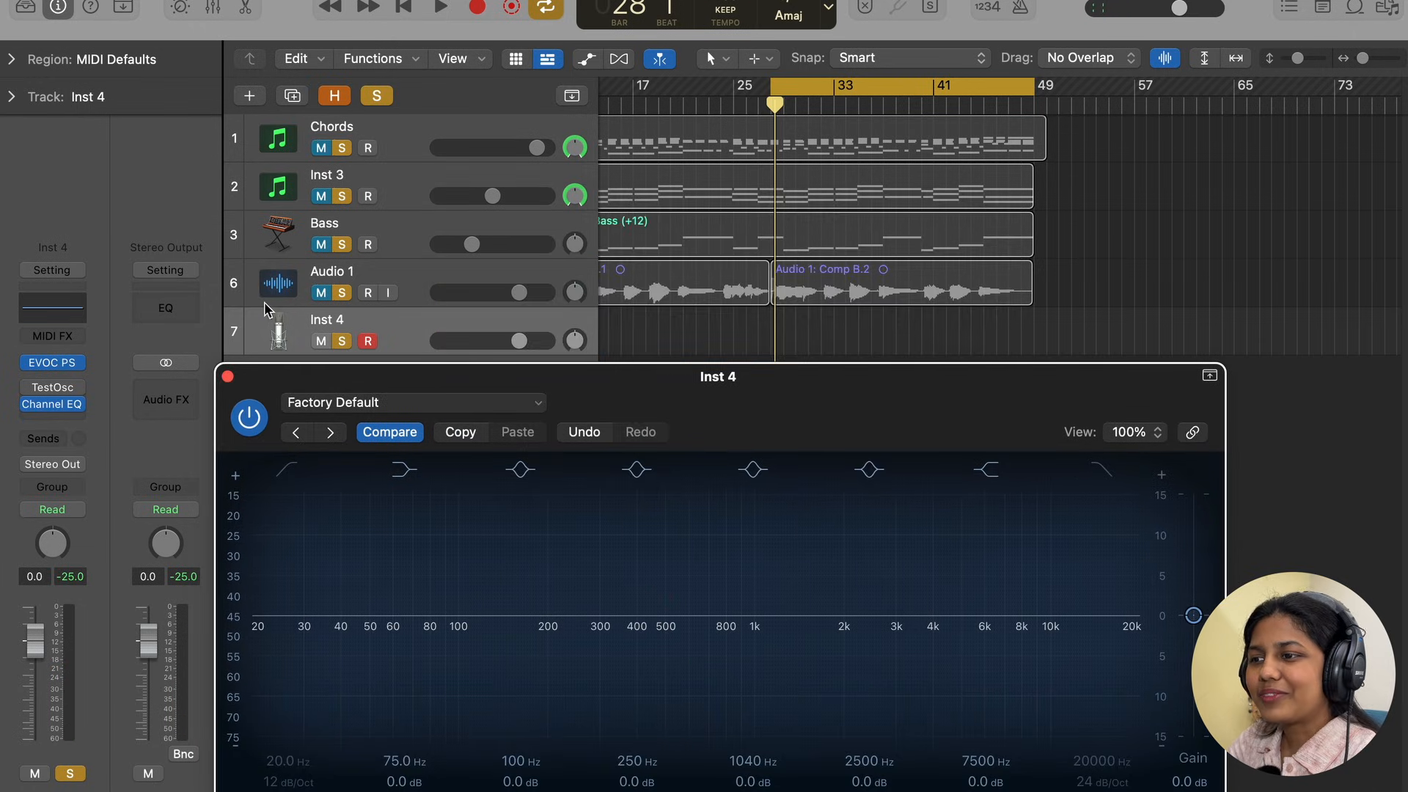
Insert Phat FX between the Test Oscillator and Channel EQ on Inst 4, and enable its Distortion section
{"action": "left_click", "coordinate": [63, 402]}
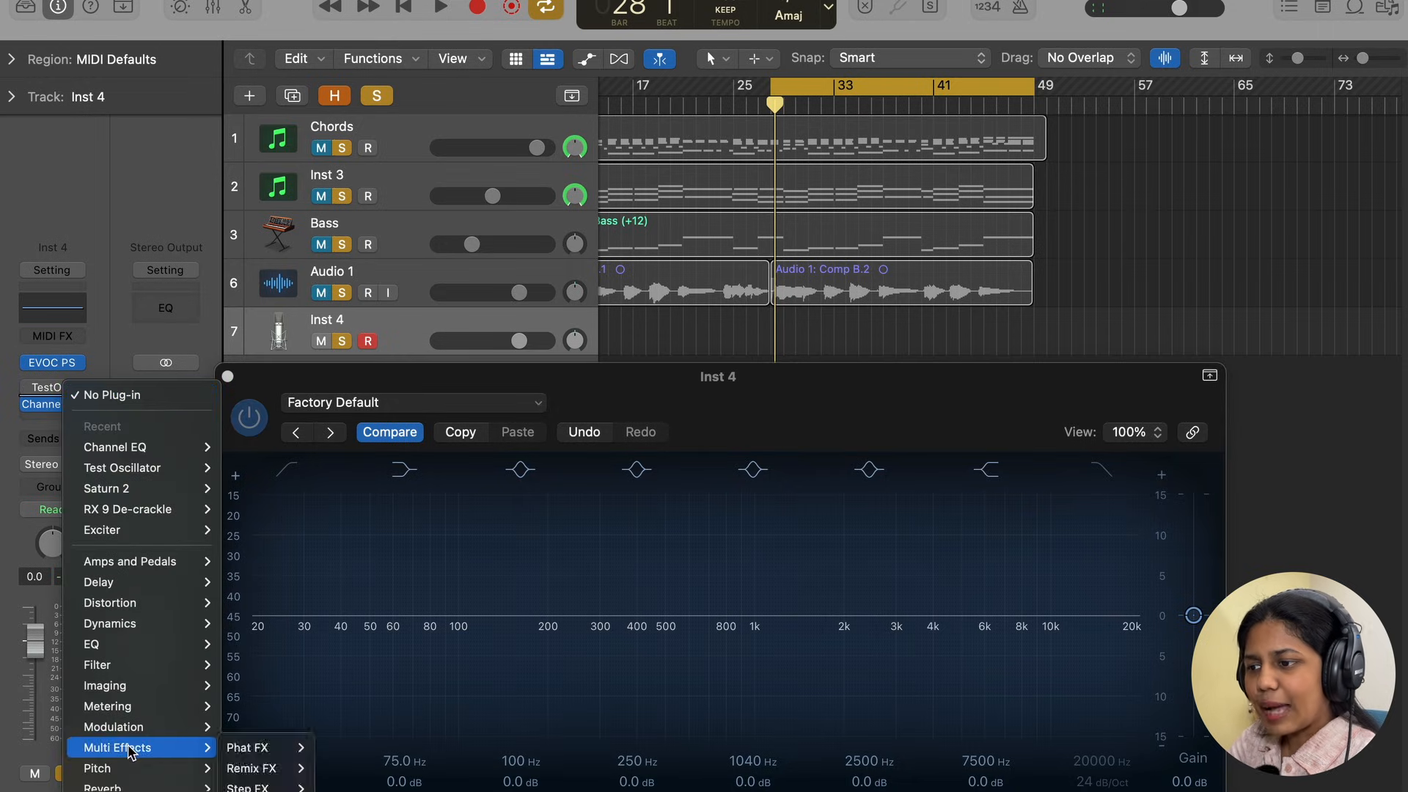
{"action": "mouse_move", "coordinate": [132, 770]}
{"action": "mouse_move", "coordinate": [154, 685]}
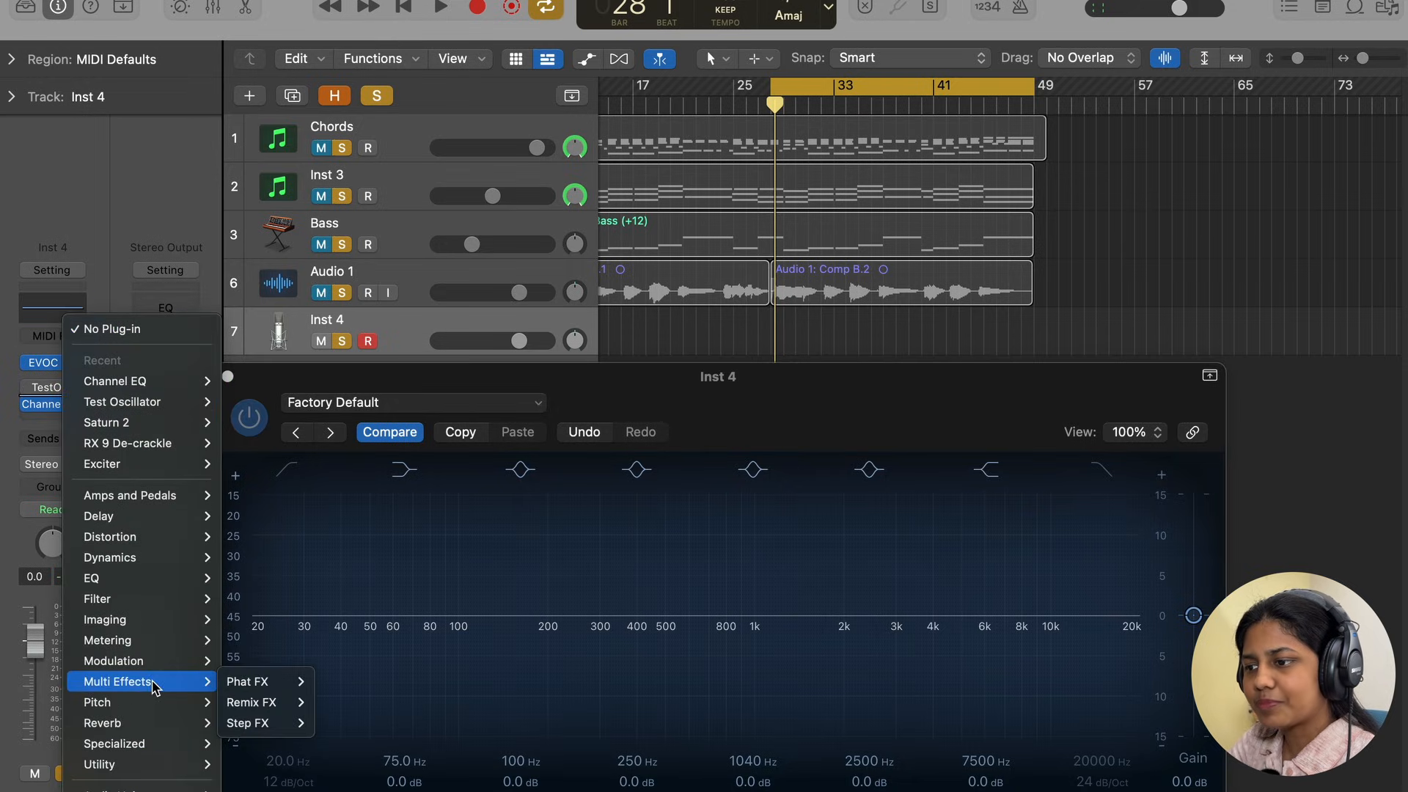
{"action": "mouse_move", "coordinate": [234, 682]}
{"action": "left_click", "coordinate": [329, 683]}
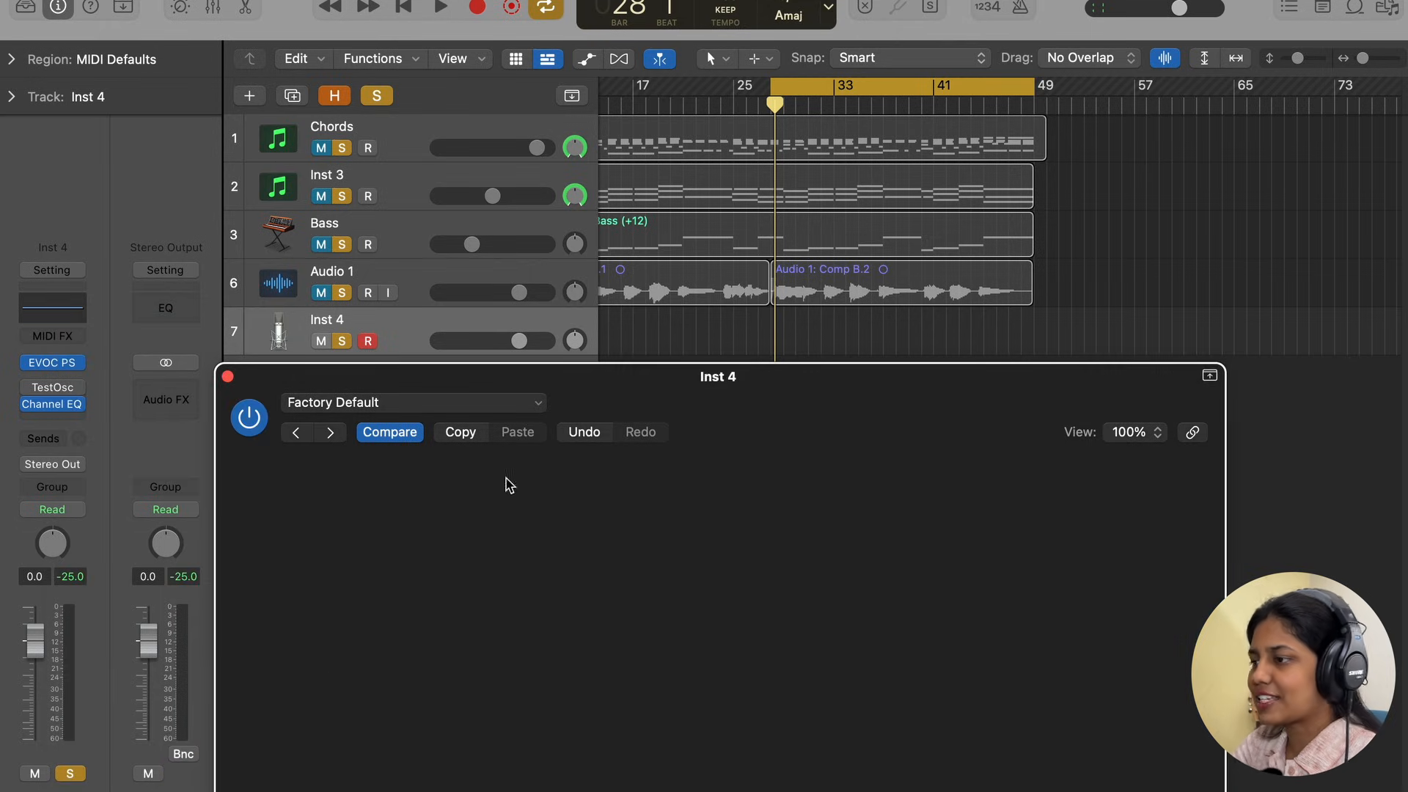
{"action": "left_click_drag", "start_coordinate": [718, 450], "coordinate": [858, 176]}
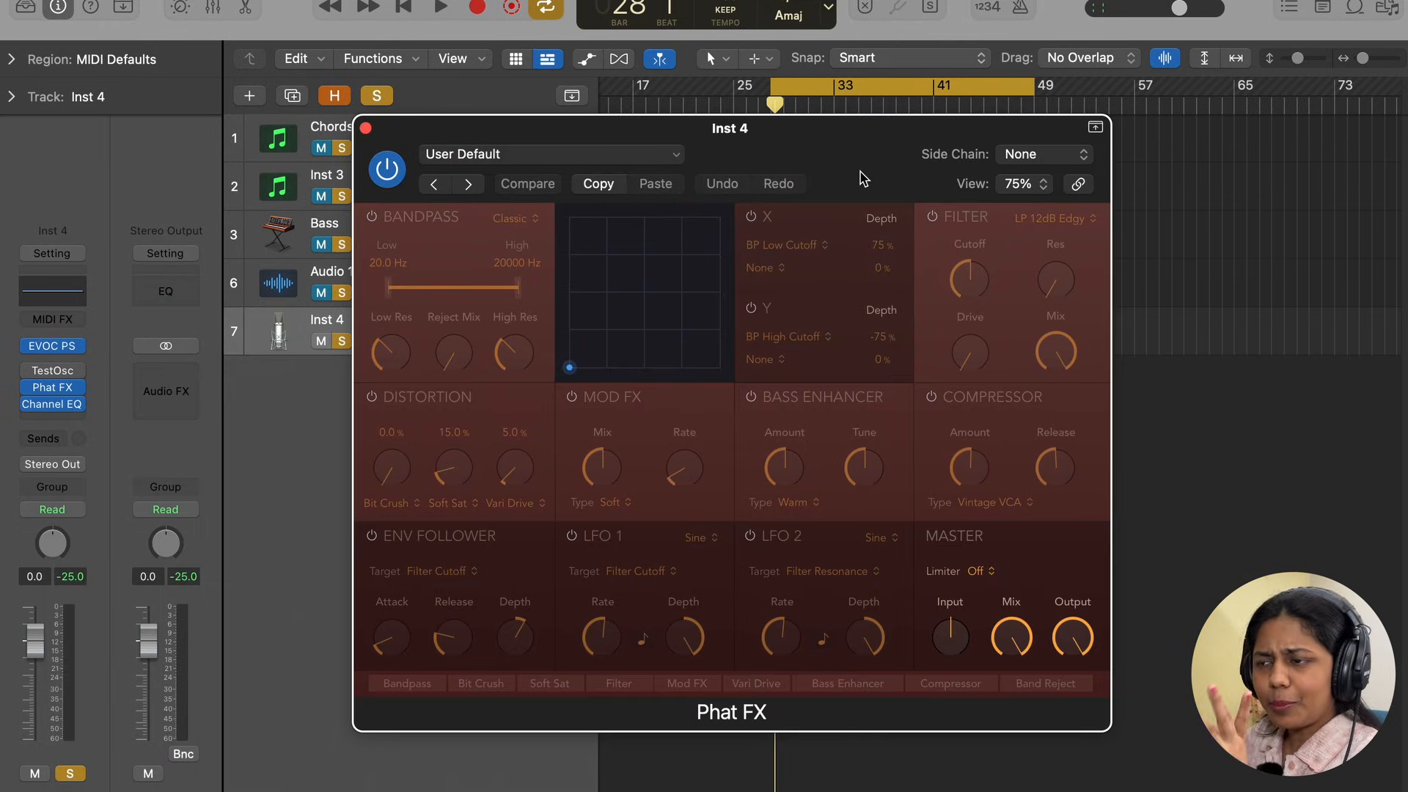
{"action": "left_click", "coordinate": [372, 397]}
Reopen the Inst 4 Channel EQ at 75% view size and arrange it beside the Phat FX window
{"action": "left_click", "coordinate": [52, 404]}
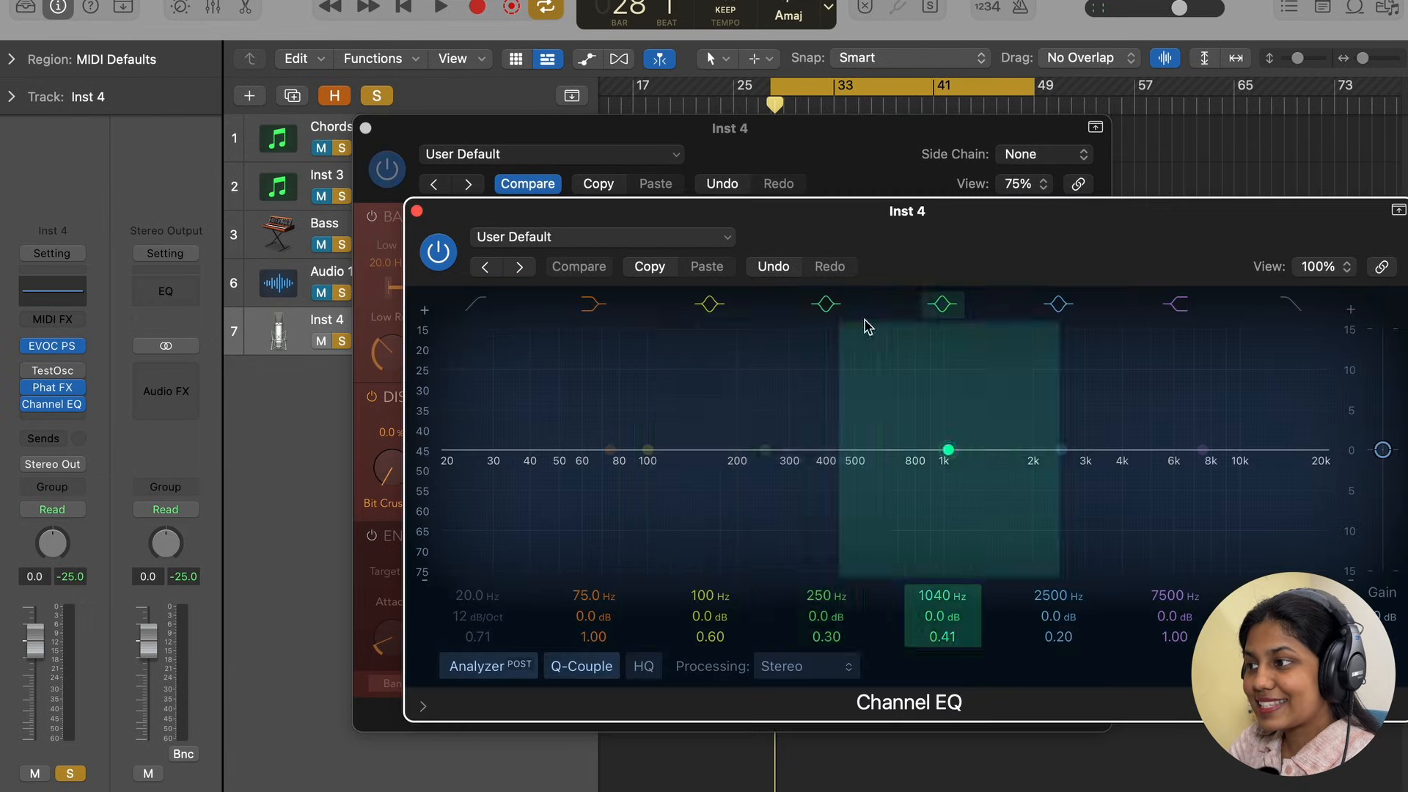
{"action": "left_click", "coordinate": [1313, 270]}
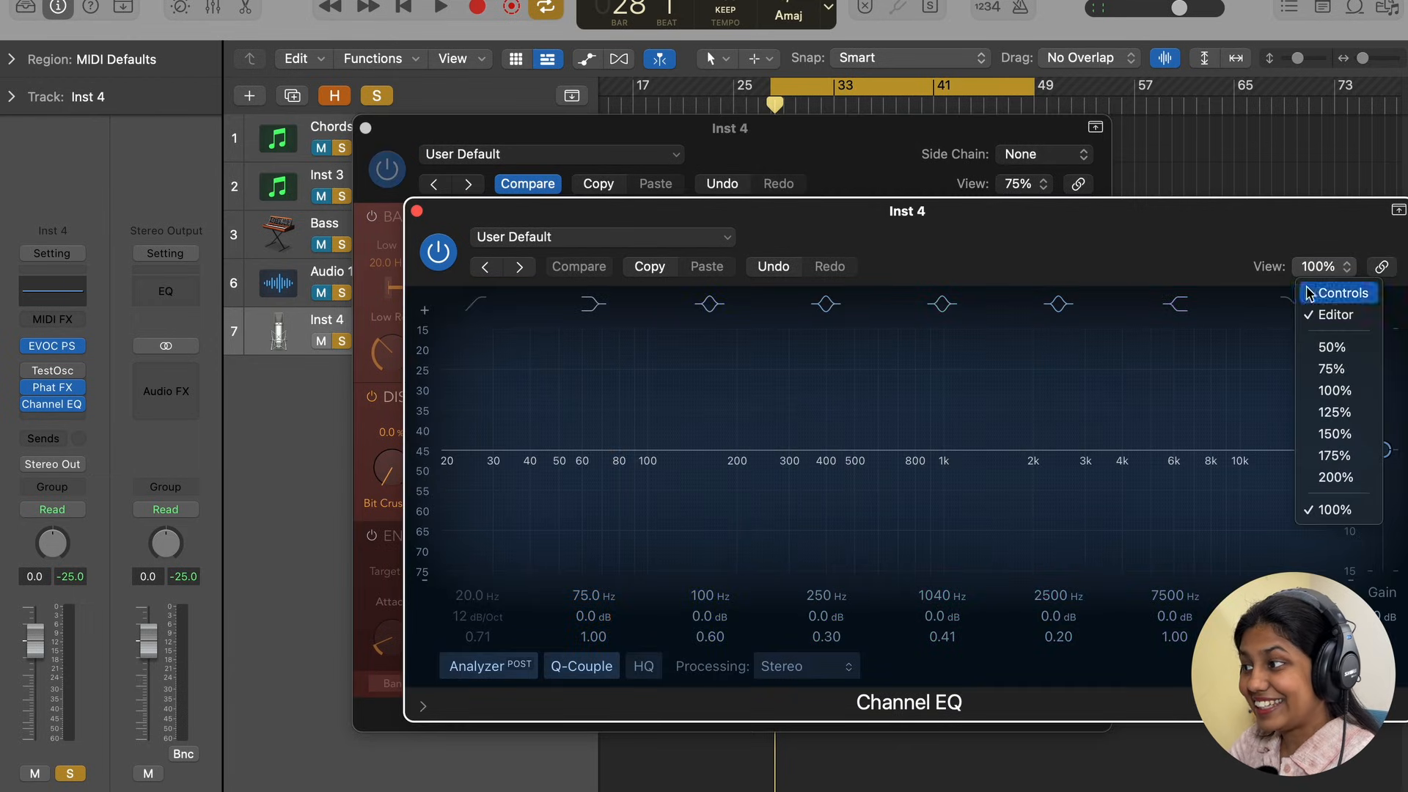
{"action": "left_click", "coordinate": [1328, 366]}
{"action": "left_click_drag", "start_coordinate": [951, 248], "coordinate": [1174, 119]}
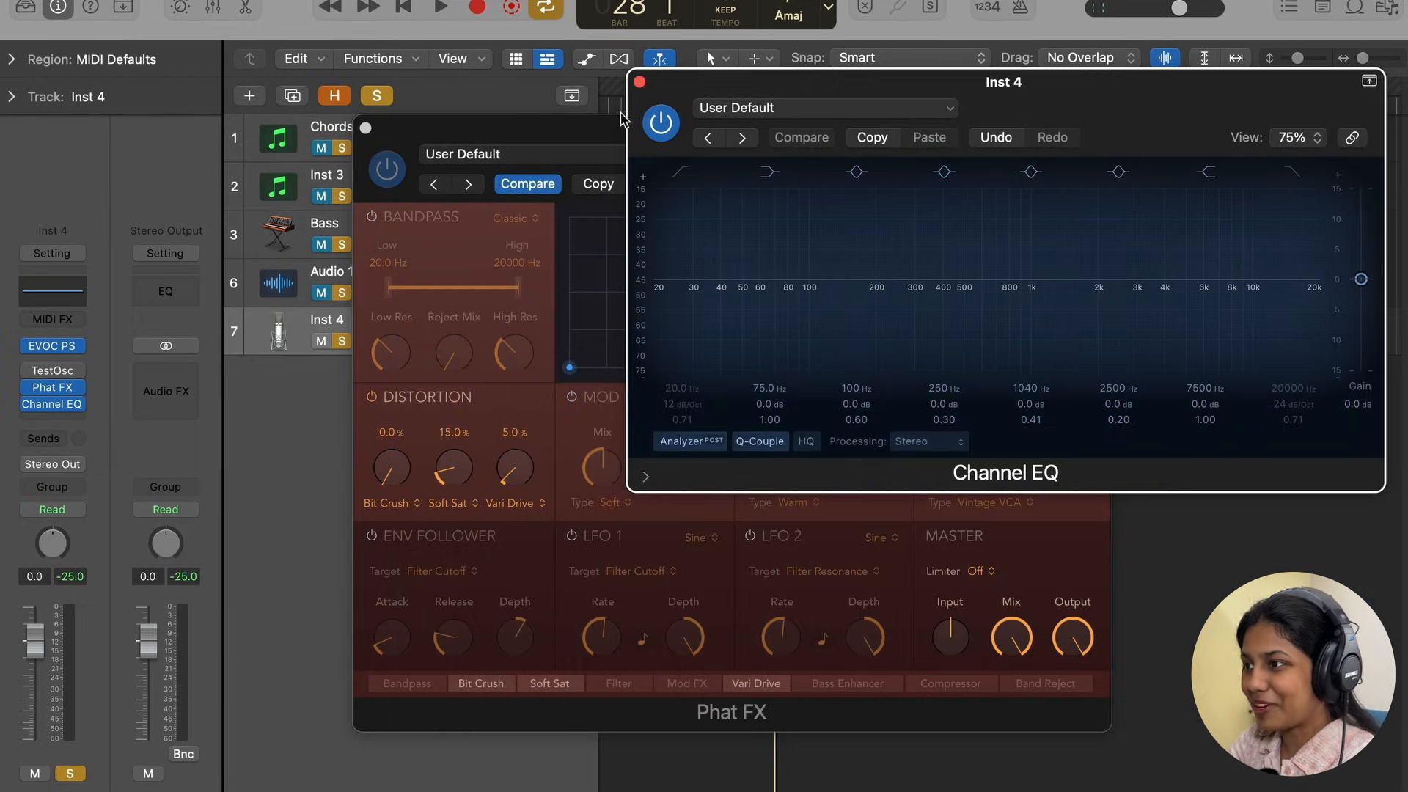
{"action": "left_click", "coordinate": [587, 138]}
{"action": "left_click_drag", "start_coordinate": [587, 138], "coordinate": [469, 37]}
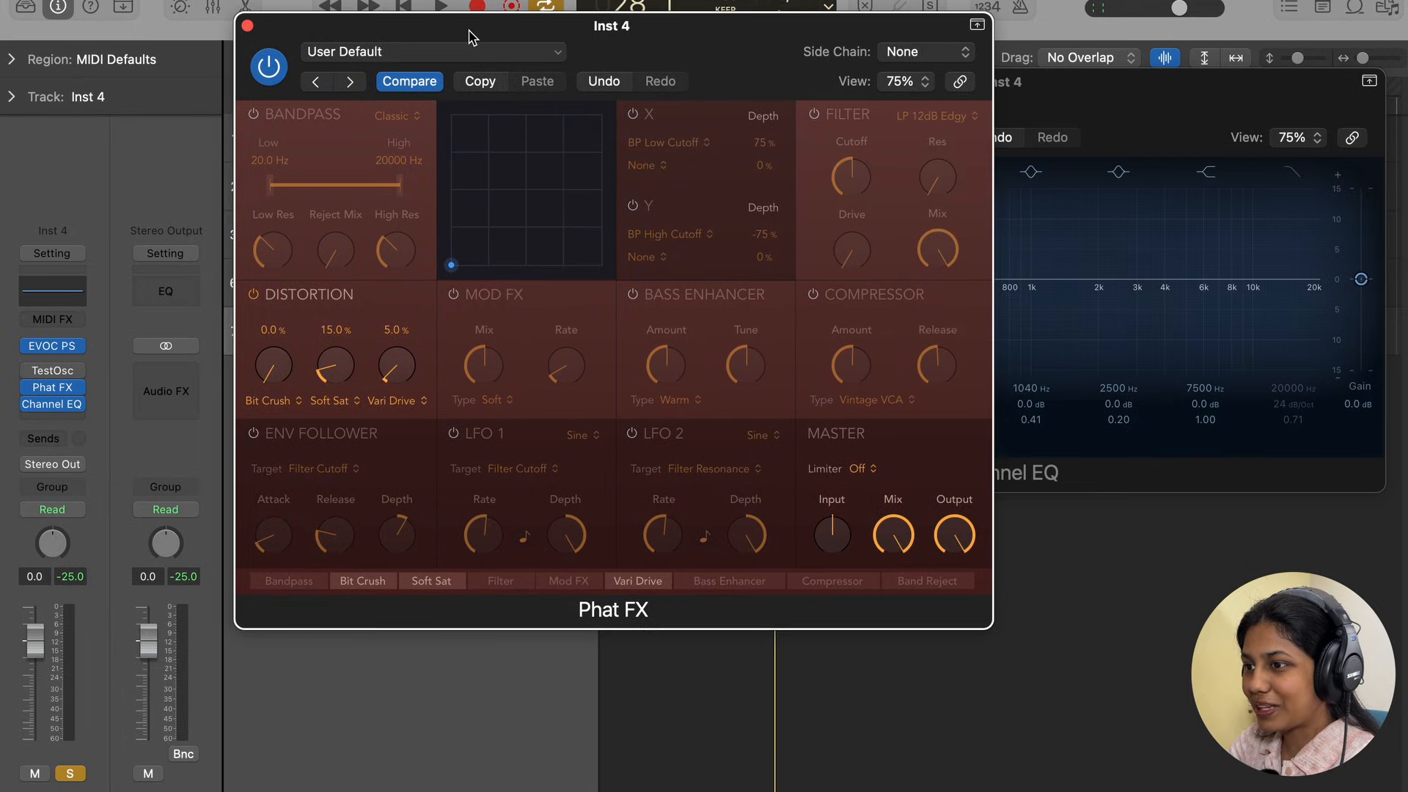
Switch the Test Oscillator back on and shift the Channel EQ analyzer scale to span 20 to 80 dB
{"action": "left_click", "coordinate": [28, 371]}
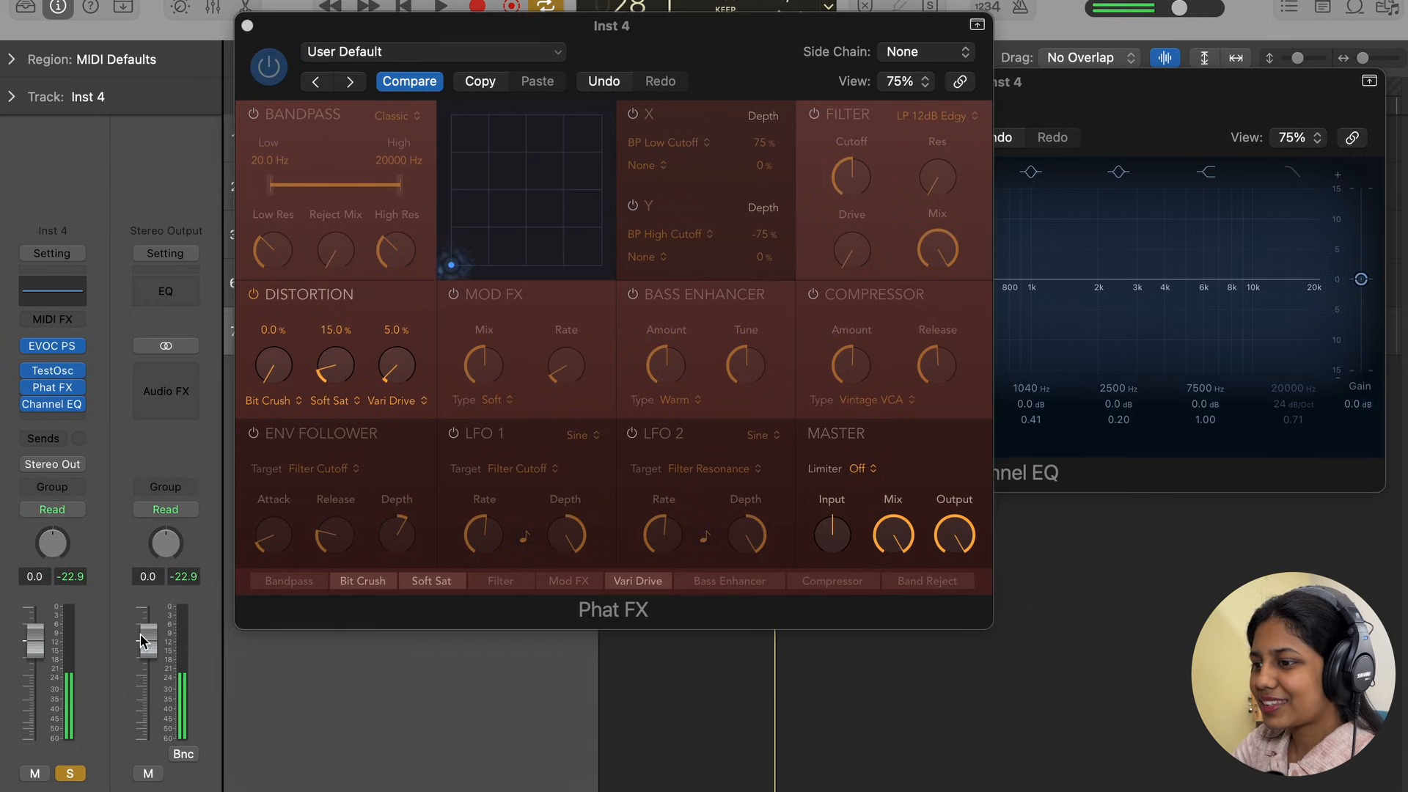
{"action": "left_click_drag", "start_coordinate": [763, 50], "coordinate": [622, 43]}
{"action": "left_click_drag", "start_coordinate": [1174, 101], "coordinate": [1137, 107]}
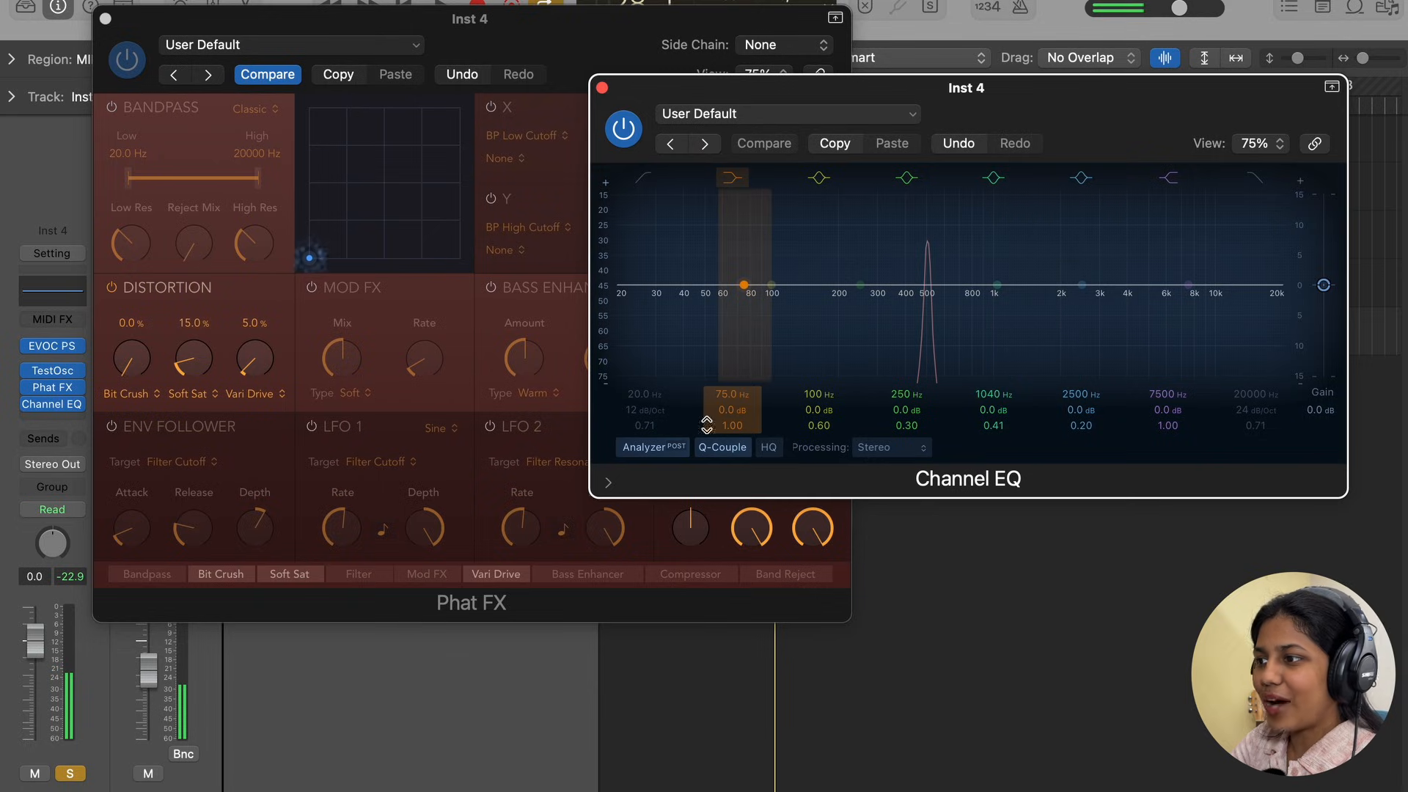
{"action": "mouse_move", "coordinate": [604, 323]}
{"action": "left_mouse_down"}
{"action": "mouse_move", "coordinate": [619, 195]}
{"action": "mouse_move", "coordinate": [622, 305]}
{"action": "left_mouse_up"}
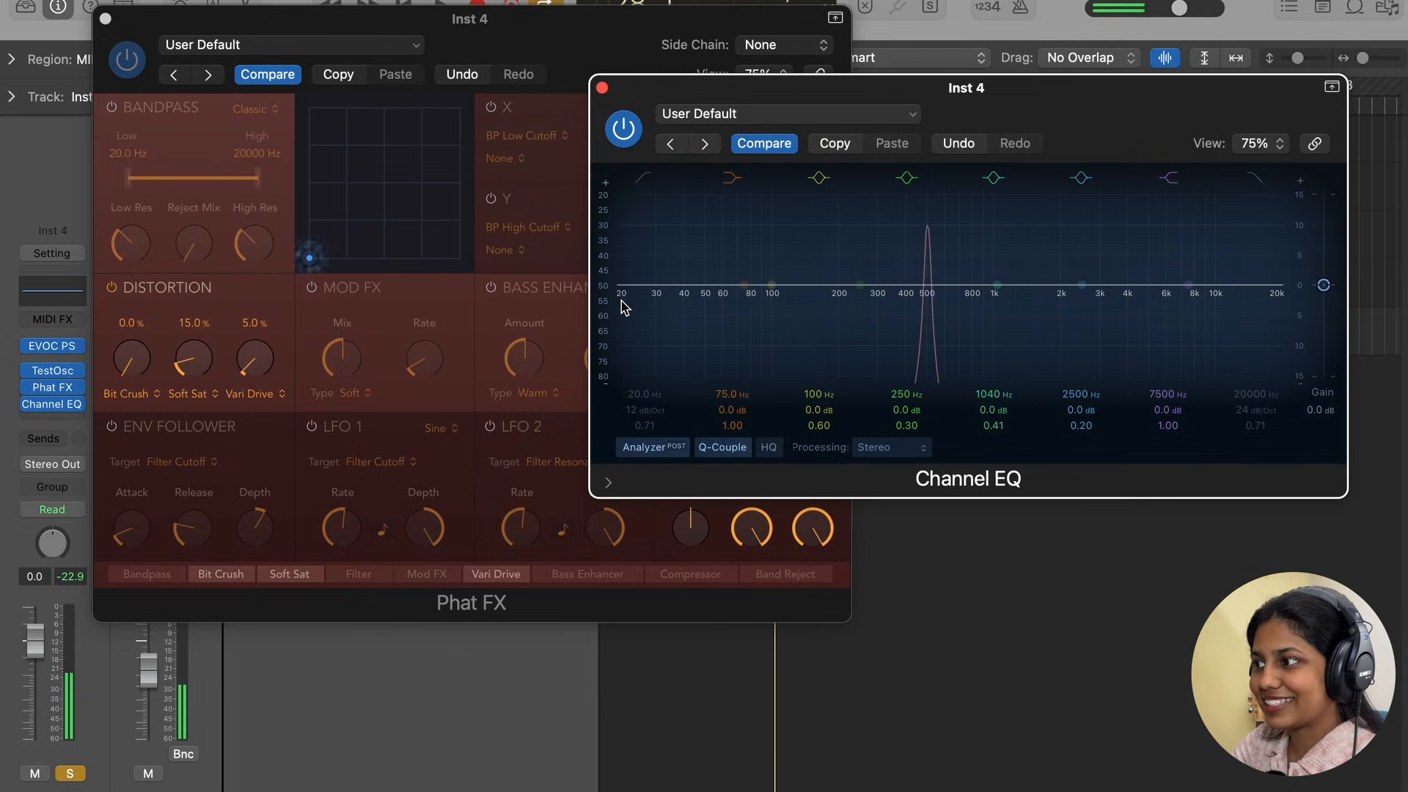
Raise the Phat FX Bit Crush amount to 17.3% and Vari Drive to 42.2%
{"action": "left_click", "coordinate": [155, 372]}
{"action": "left_click_drag", "start_coordinate": [136, 363], "coordinate": [142, 334]}
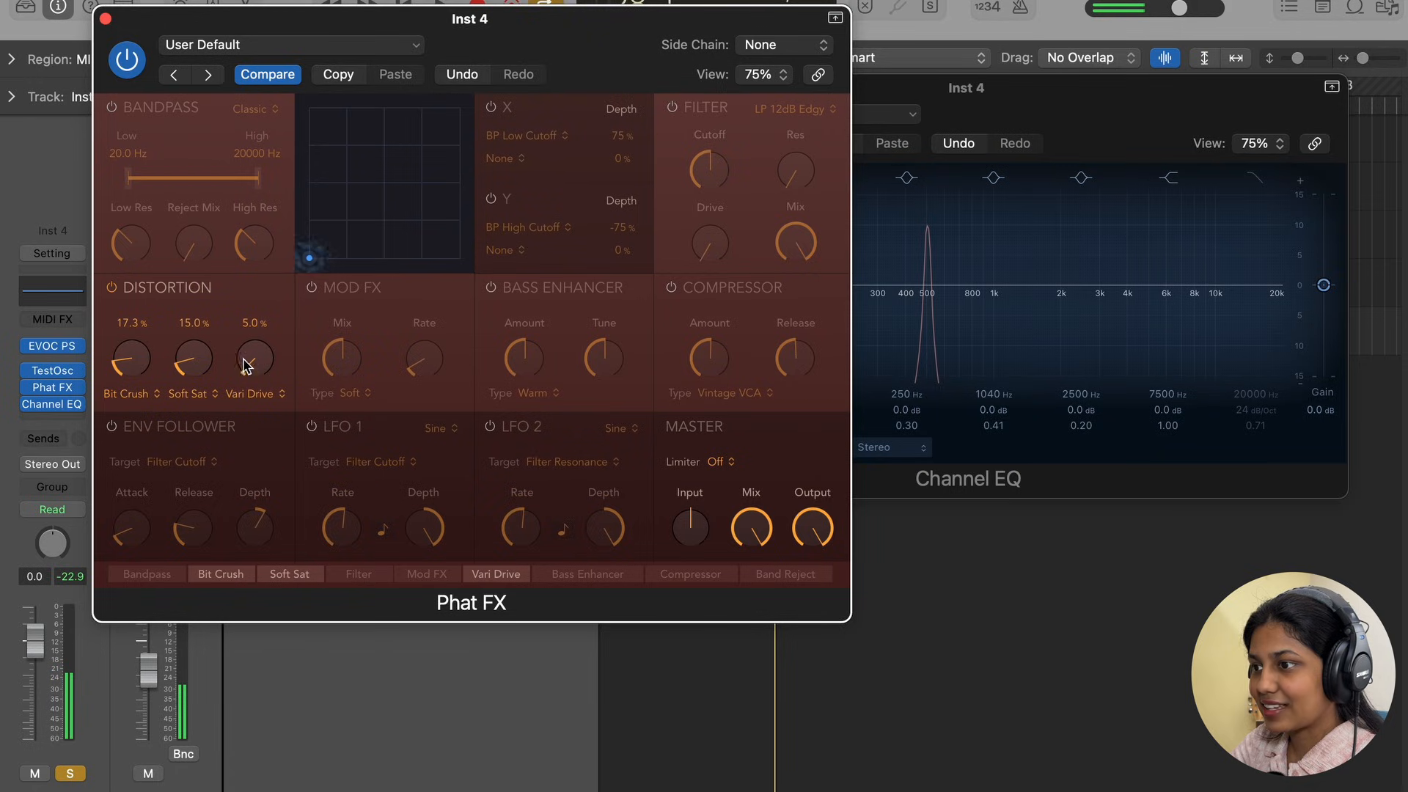
{"action": "left_click_drag", "start_coordinate": [246, 364], "coordinate": [246, 330]}
Change the first Phat FX distortion type to Soft Saturation and raise Vari Drive to 72.5%, leaving the EQ analyzer uncovered
{"action": "left_click", "coordinate": [139, 394]}
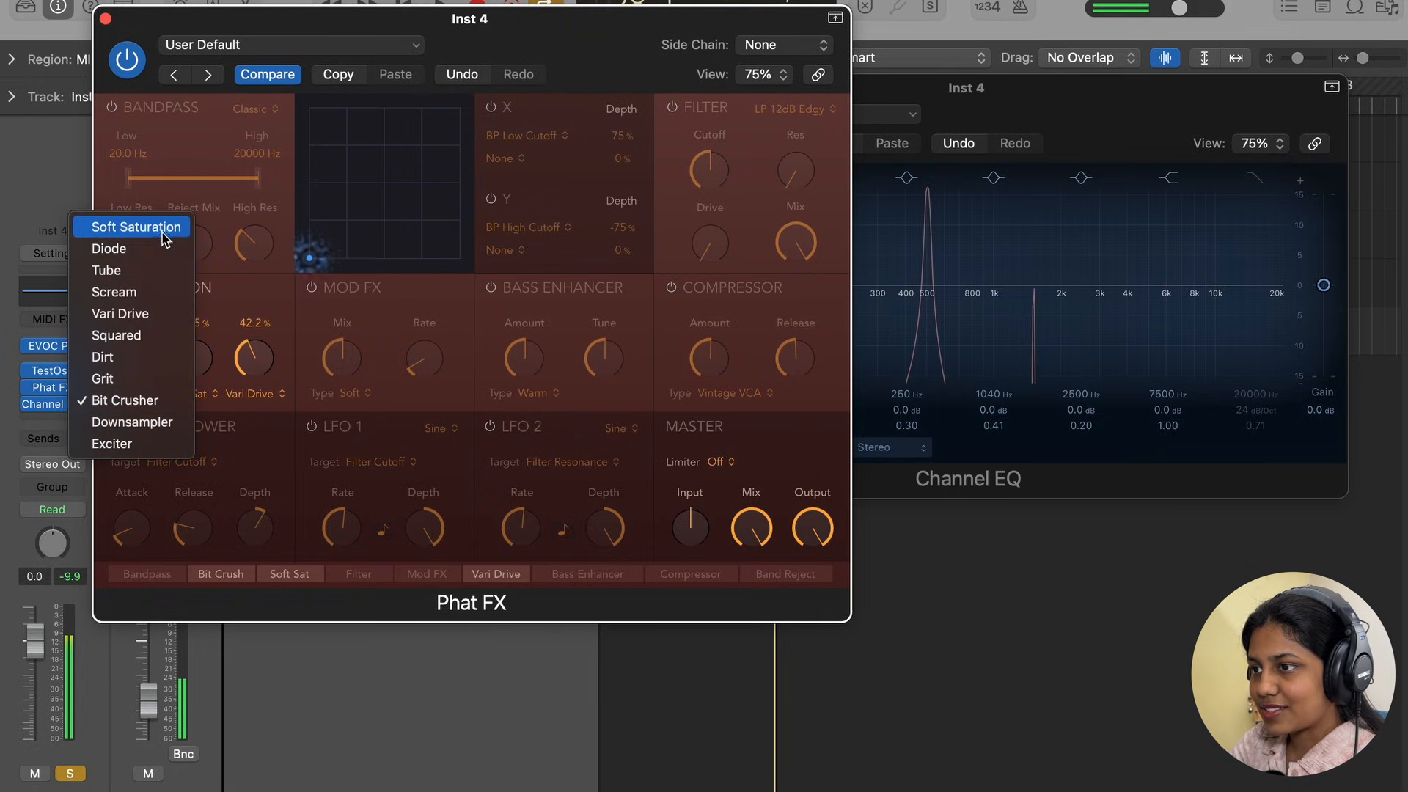
{"action": "left_click", "coordinate": [136, 226]}
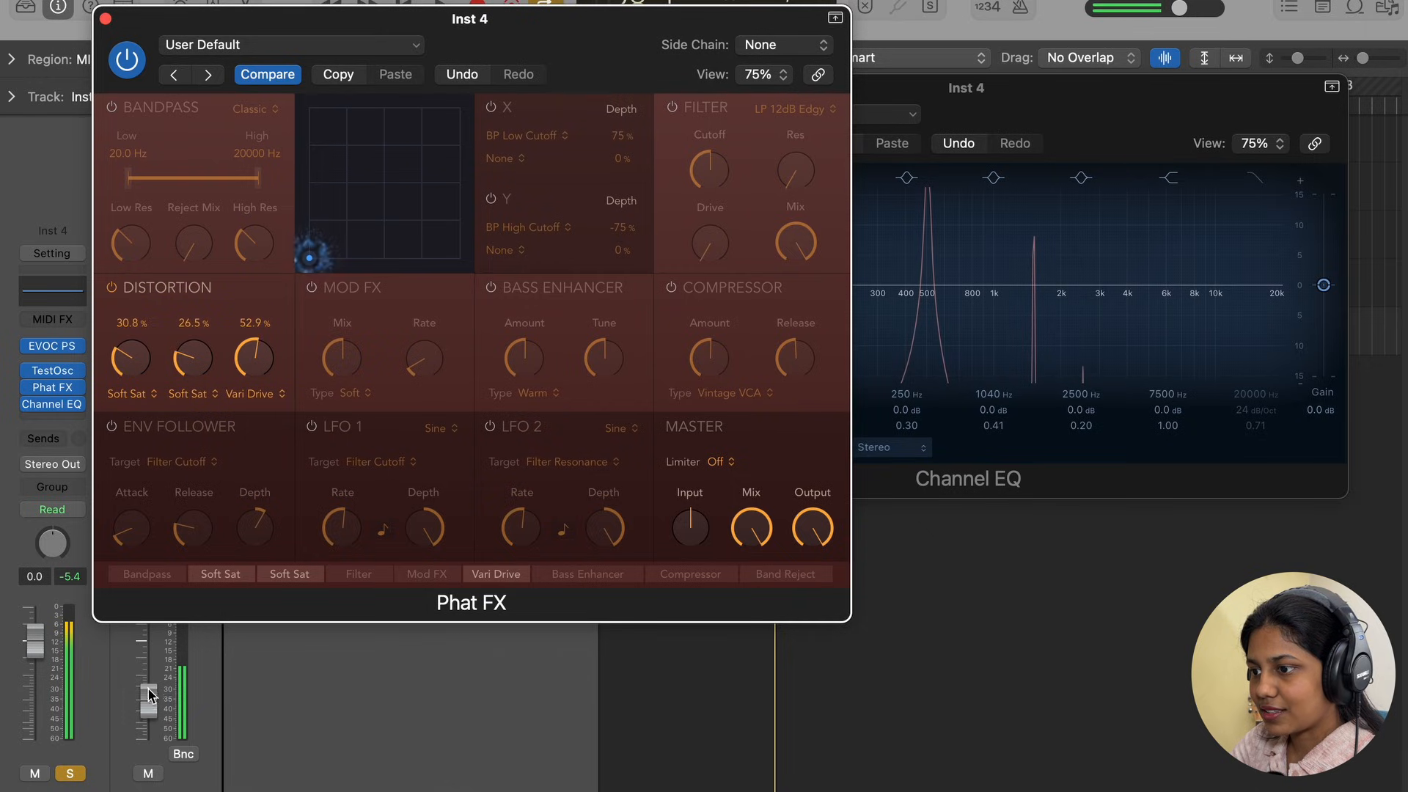
{"action": "left_click_drag", "start_coordinate": [256, 338], "coordinate": [259, 324]}
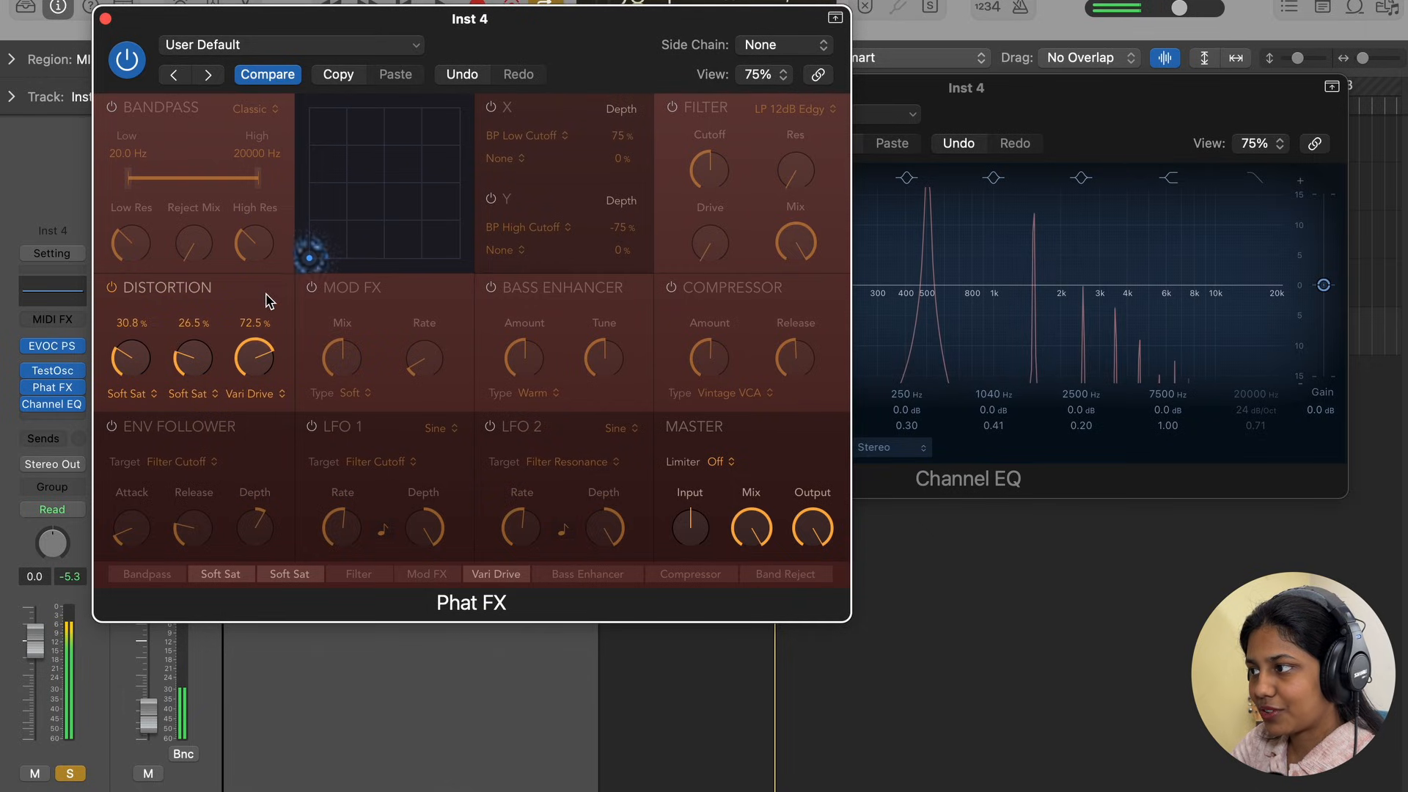
{"action": "left_click_drag", "start_coordinate": [605, 77], "coordinate": [420, 194]}
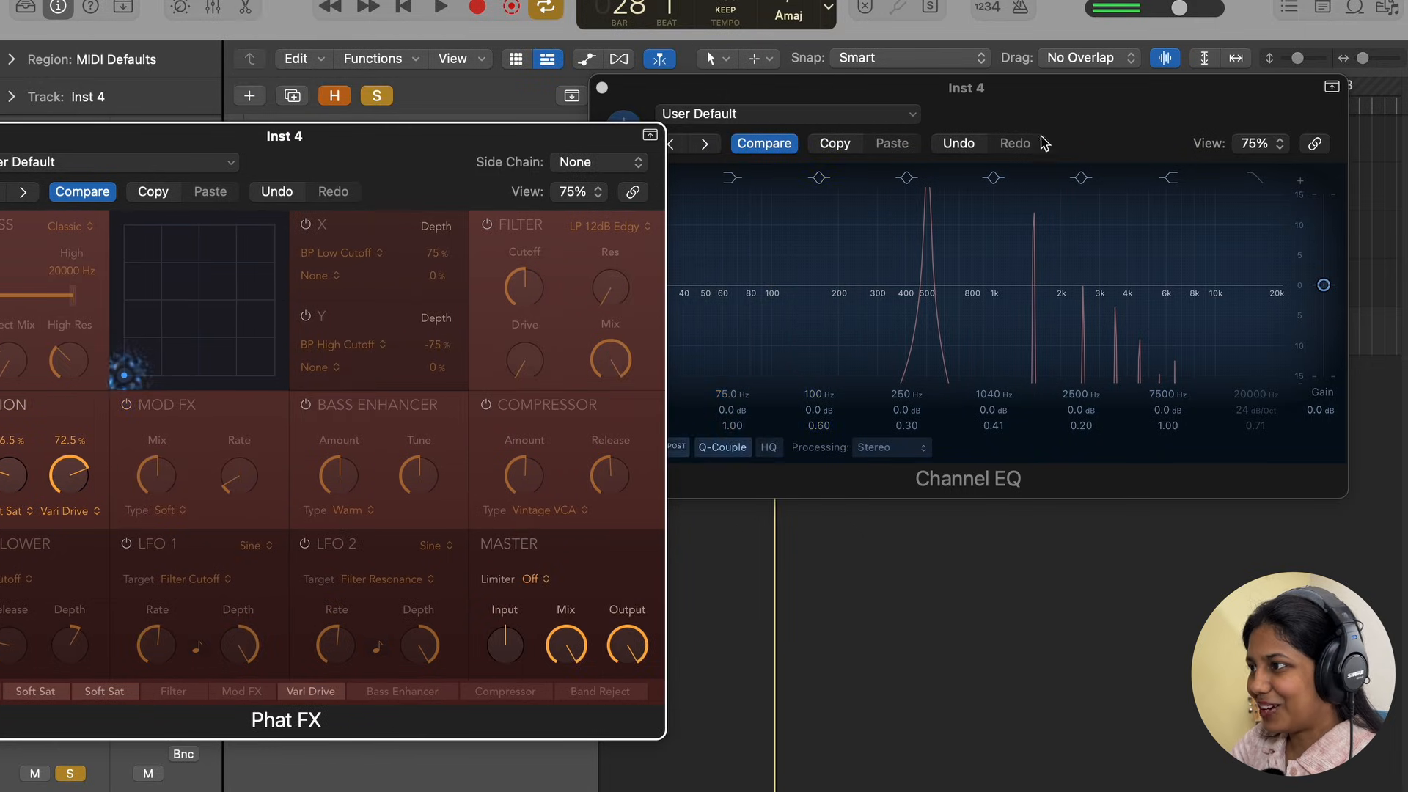
Mute the Stereo Output and arrange the Inst 4 Phat FX and Channel EQ windows side by side, with Phat FX covering the Test Oscillator
{"action": "left_click_drag", "start_coordinate": [1078, 115], "coordinate": [1071, 171]}
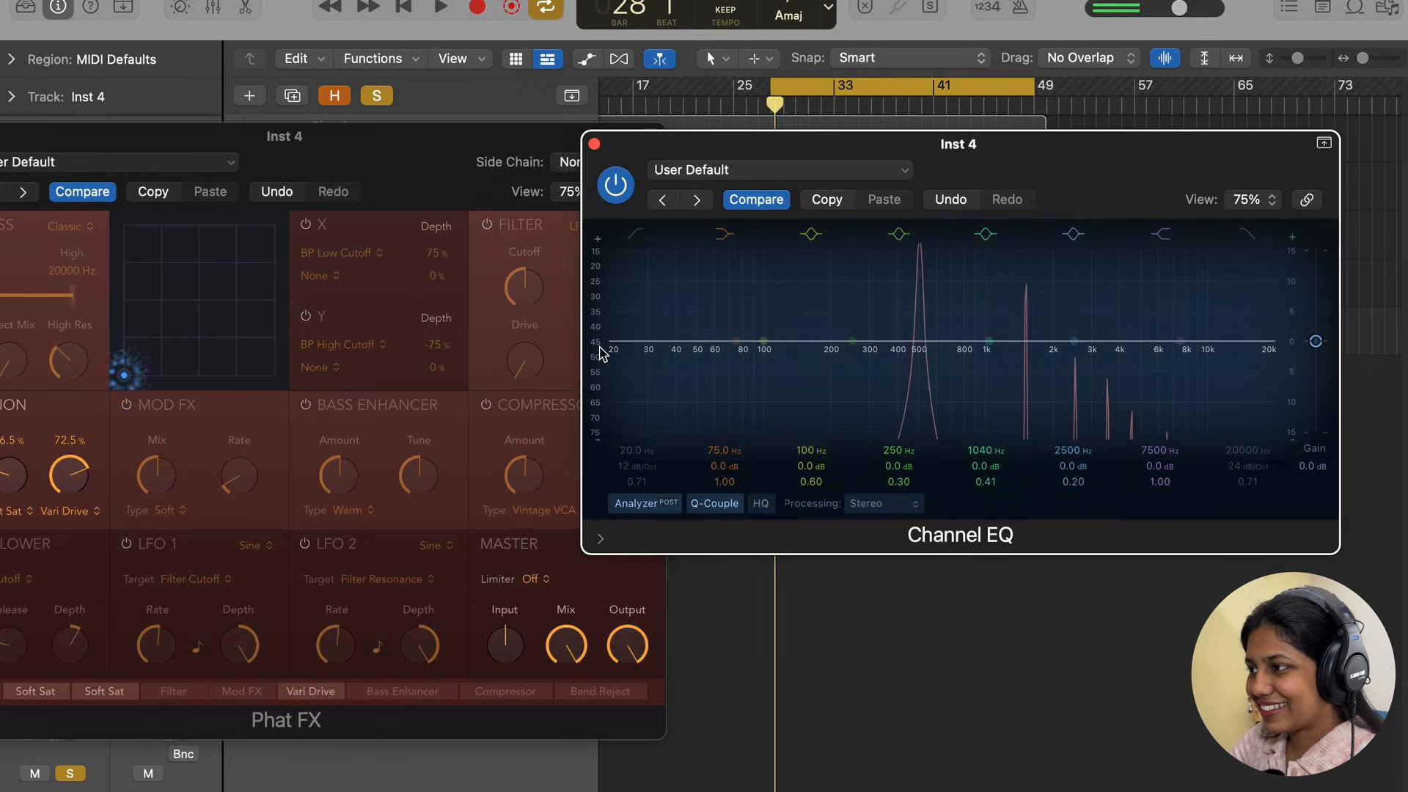
{"action": "left_click", "coordinate": [150, 775]}
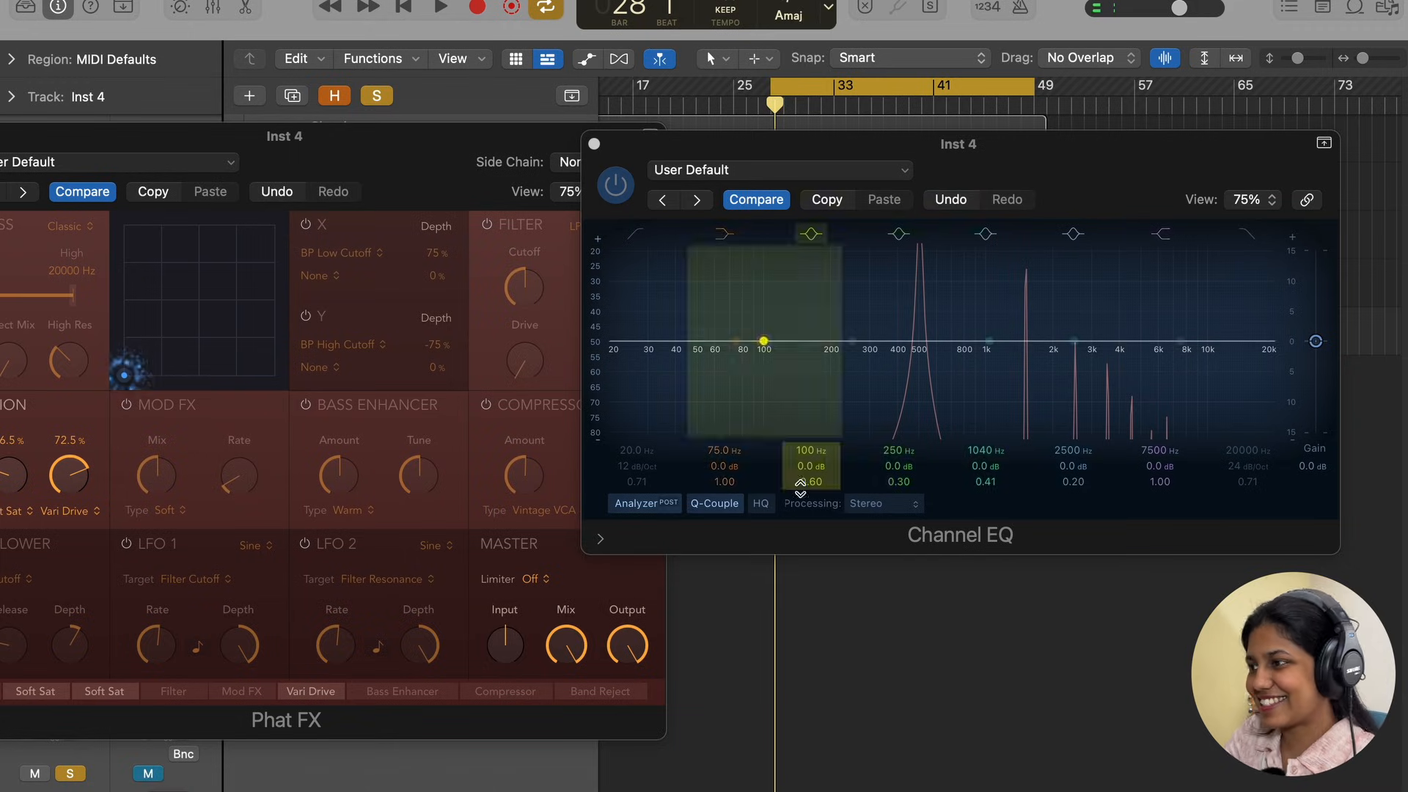
{"action": "left_click", "coordinate": [405, 179]}
{"action": "left_click_drag", "start_coordinate": [405, 179], "coordinate": [358, 532]}
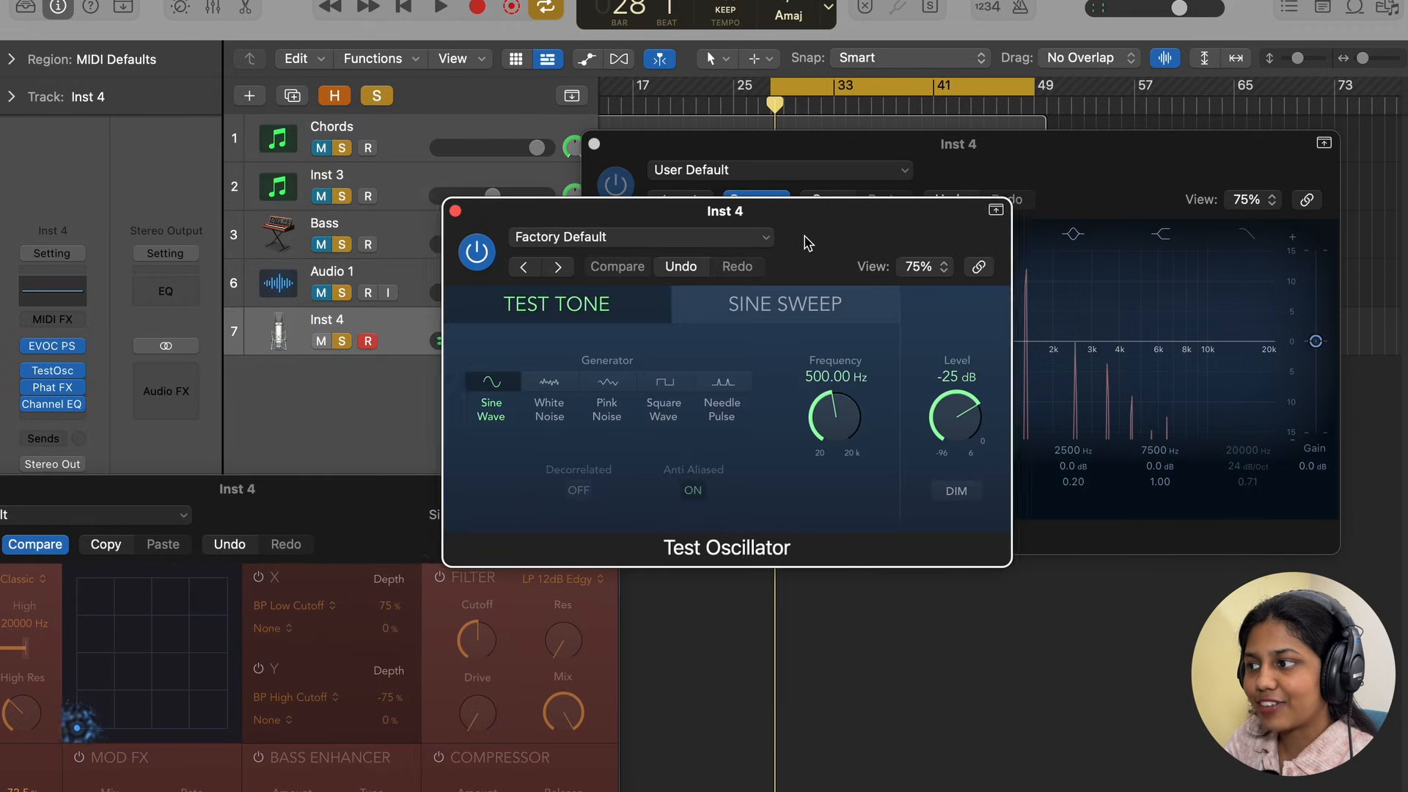
{"action": "left_click_drag", "start_coordinate": [802, 242], "coordinate": [525, 173]}
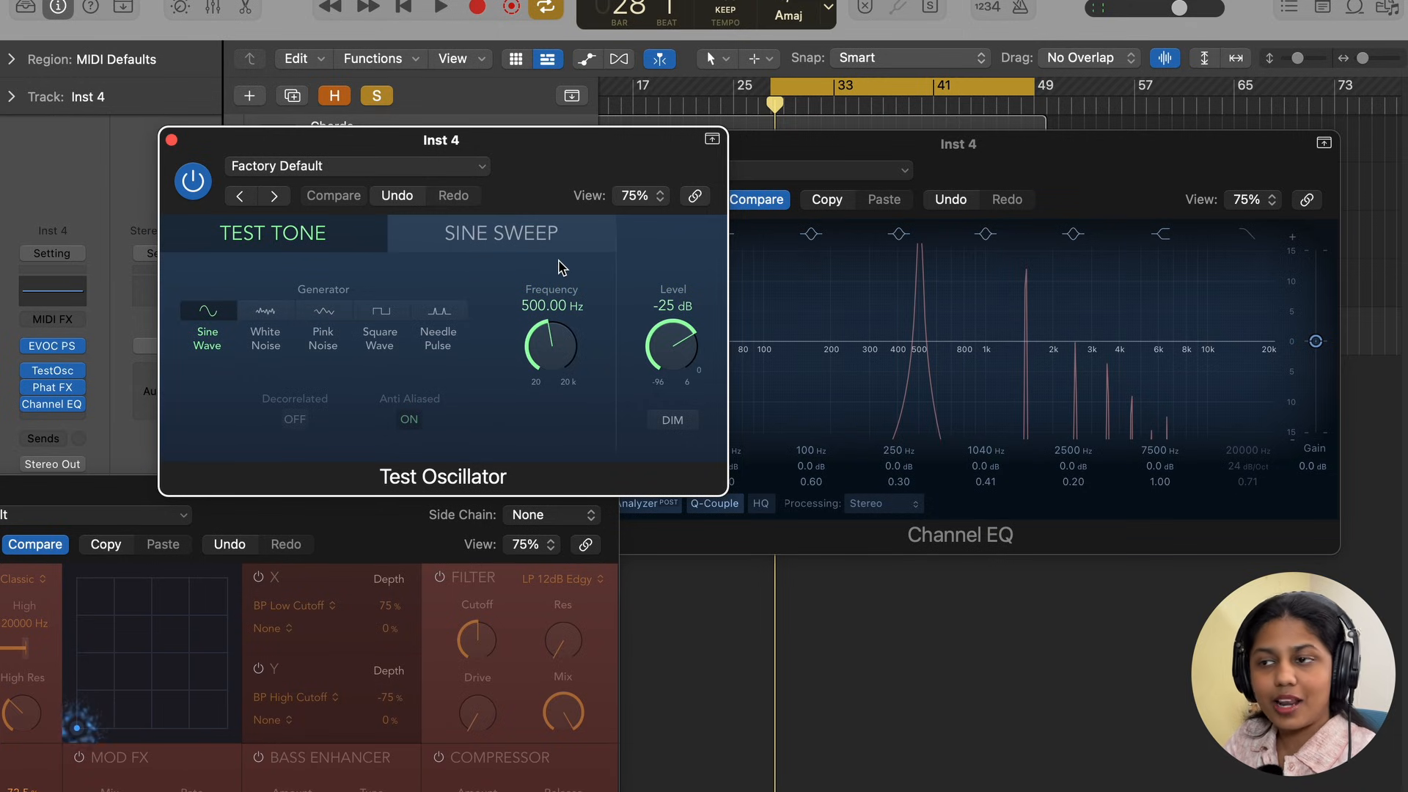
{"action": "left_click_drag", "start_coordinate": [312, 556], "coordinate": [522, 182]}
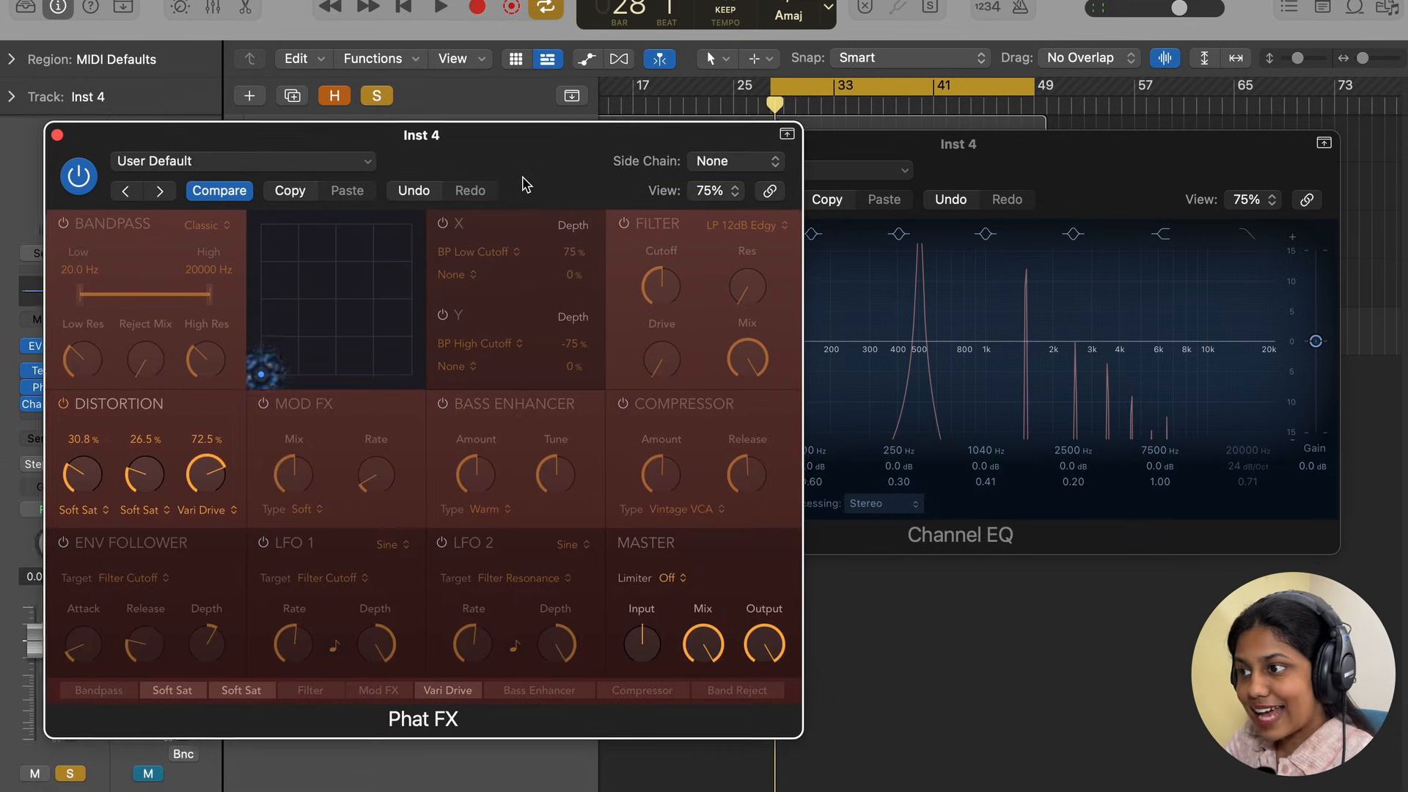
{"action": "left_click_drag", "start_coordinate": [1189, 184], "coordinate": [1155, 198]}
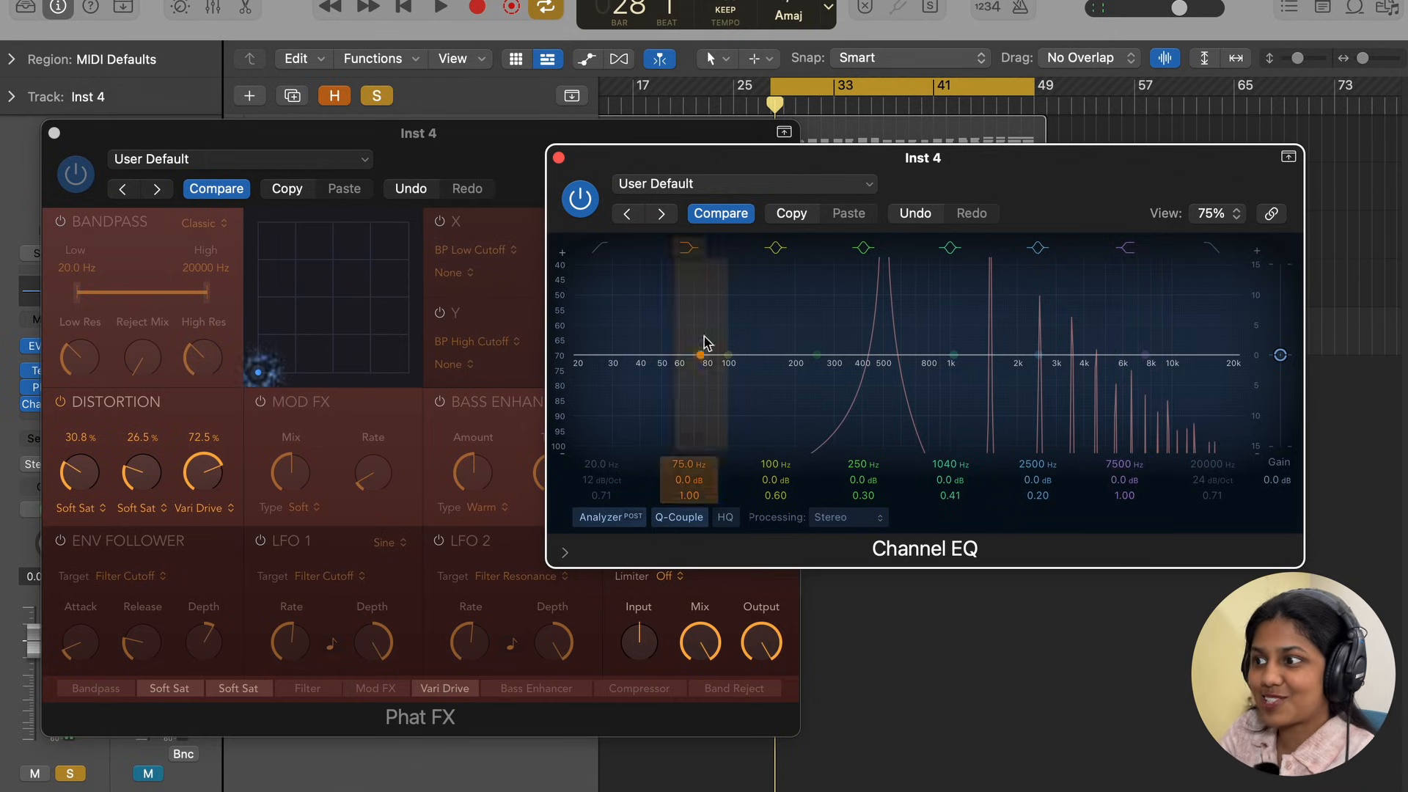
Compare the unmuted sine tone with Phat FX bypassed and re-enabled, setting the Stereo Output fader to -23.5 dB, and mute the output again
{"action": "left_click", "coordinate": [147, 774]}
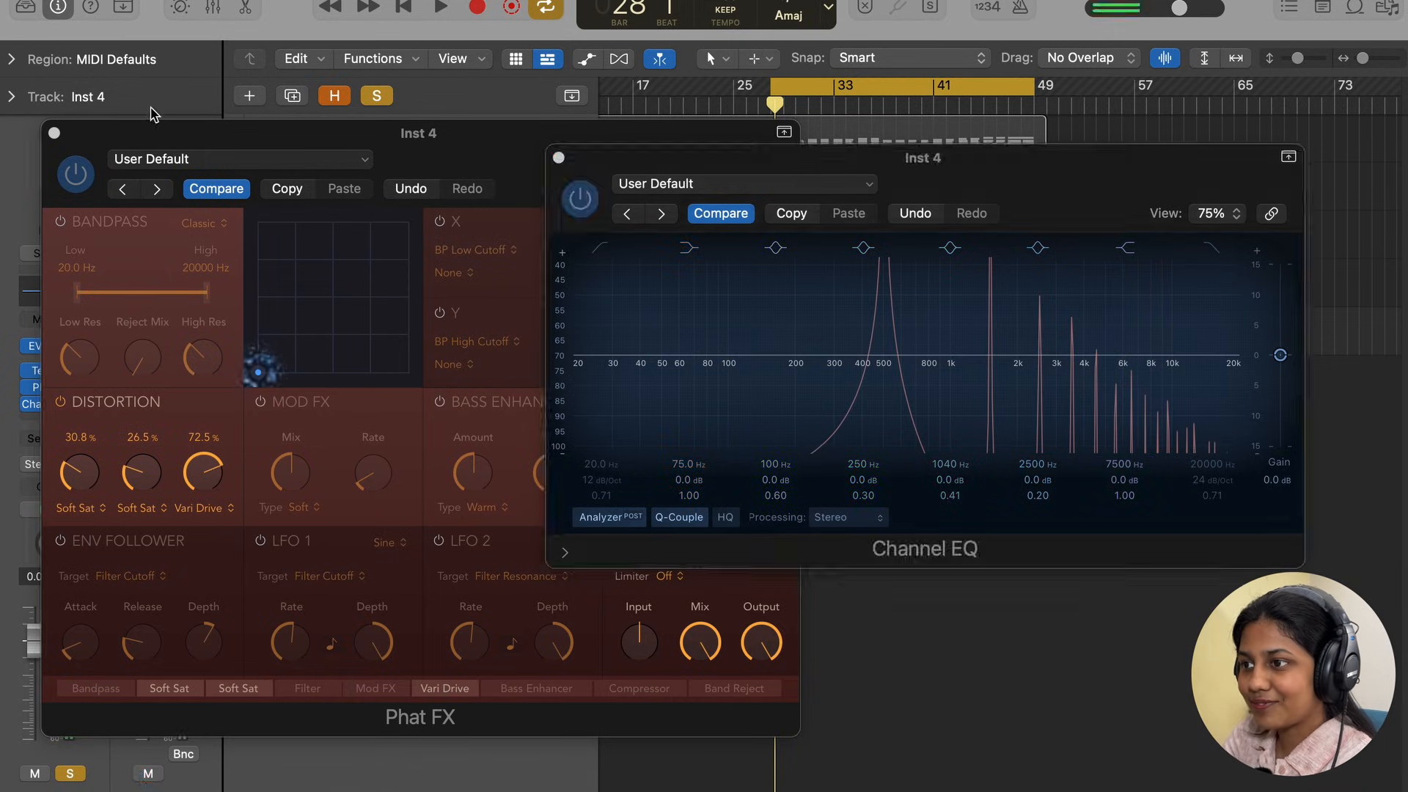
{"action": "left_click", "coordinate": [74, 182]}
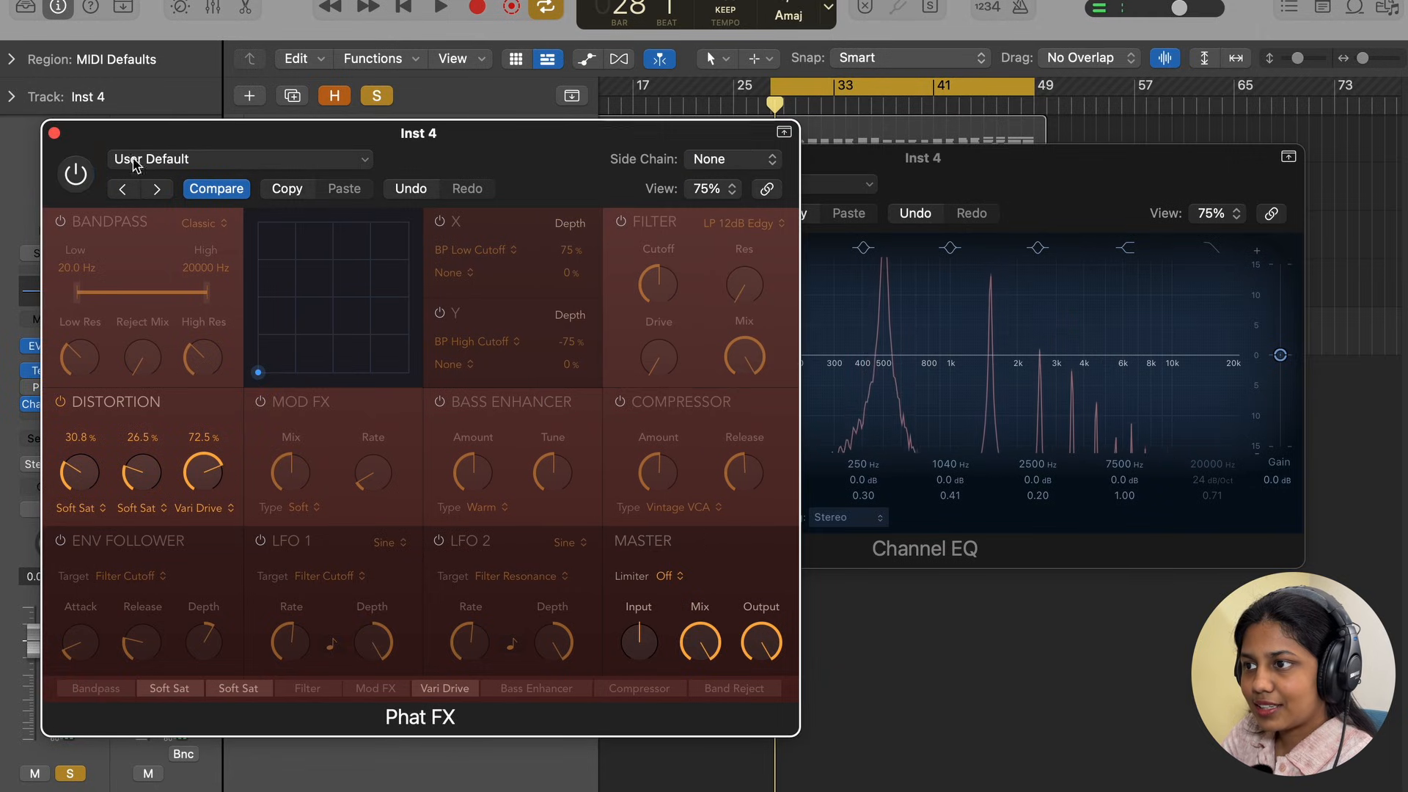
{"action": "left_click_drag", "start_coordinate": [148, 136], "coordinate": [291, 76]}
{"action": "mouse_move", "coordinate": [160, 729]}
{"action": "left_mouse_down"}
{"action": "mouse_move", "coordinate": [158, 700]}
{"action": "mouse_move", "coordinate": [149, 714]}
{"action": "left_mouse_up"}
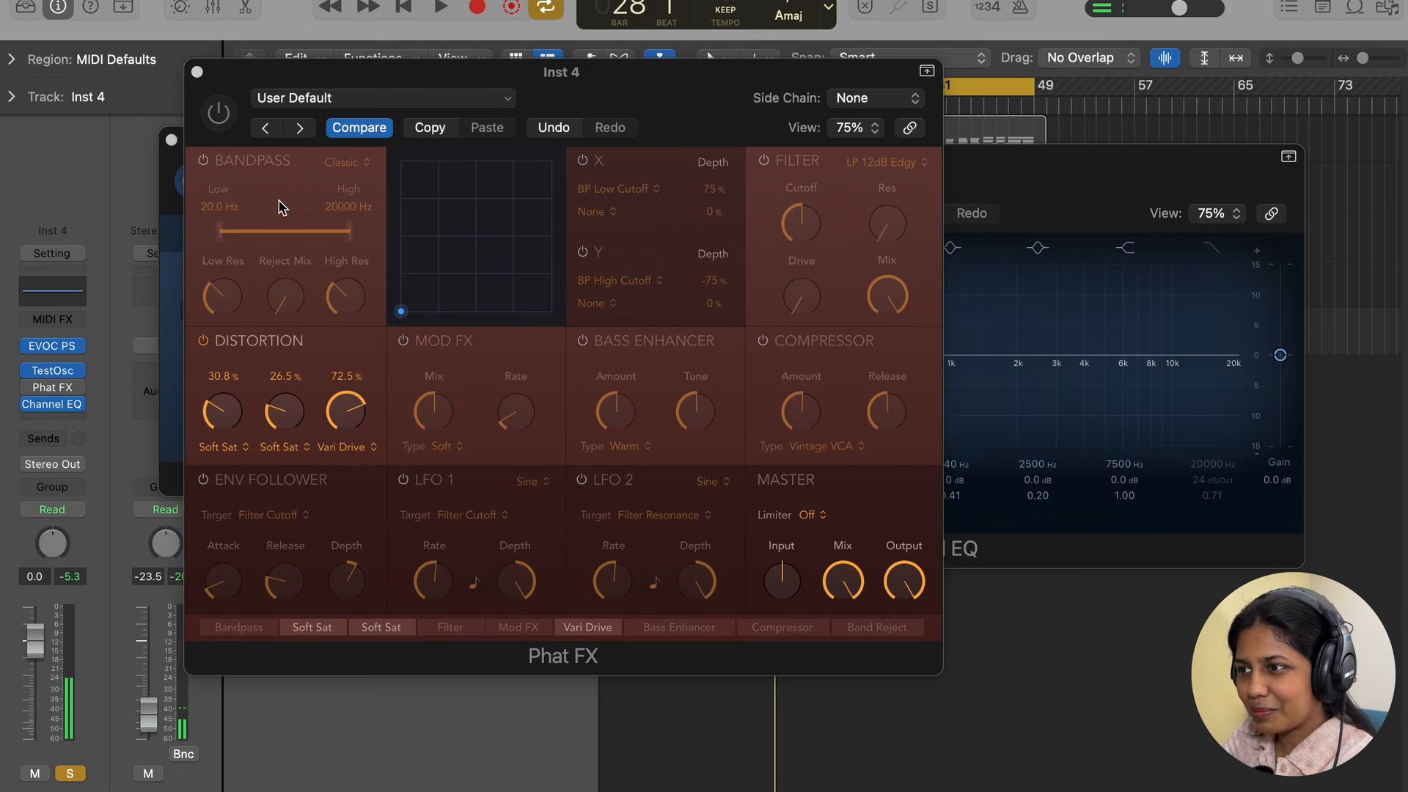
{"action": "left_click", "coordinate": [214, 110]}
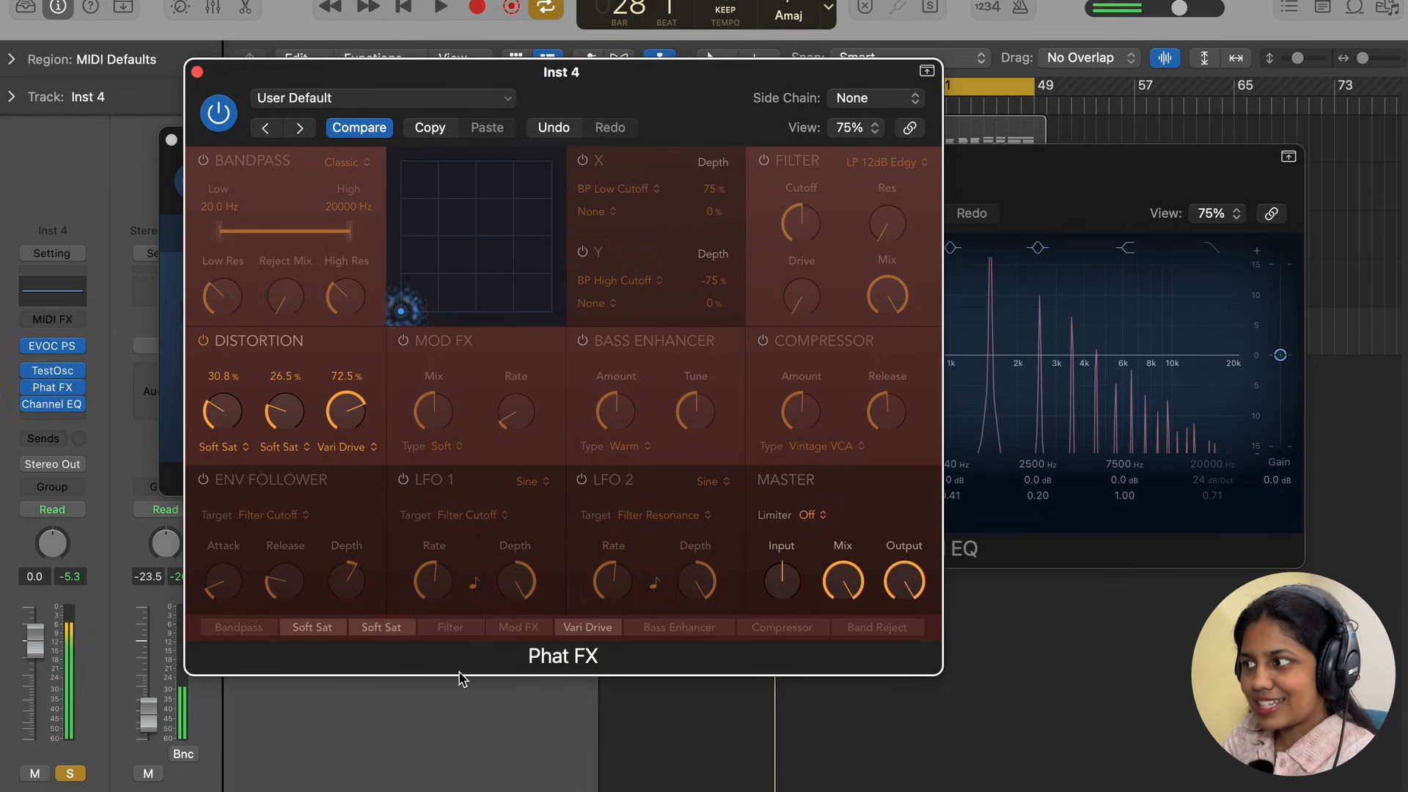
{"action": "left_click", "coordinate": [149, 775]}
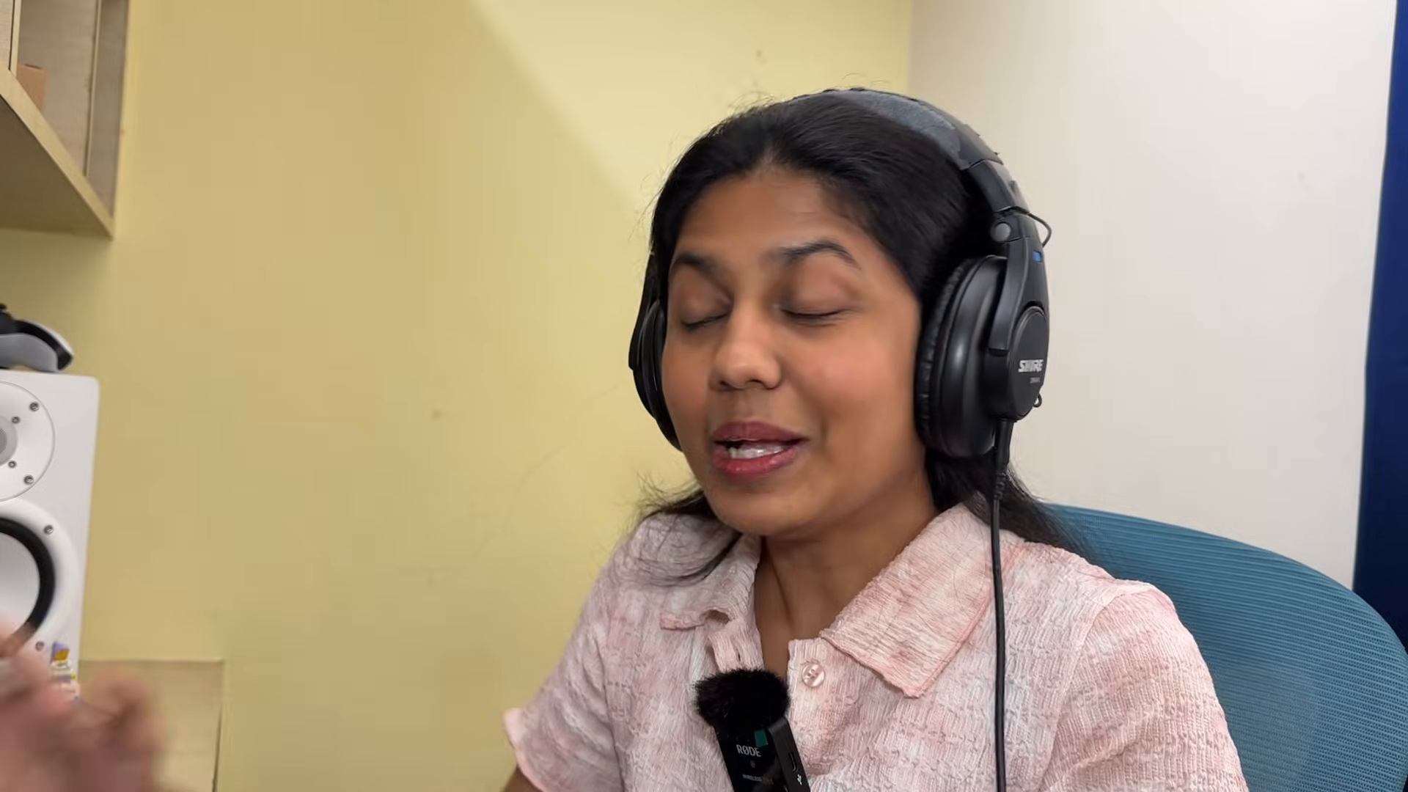
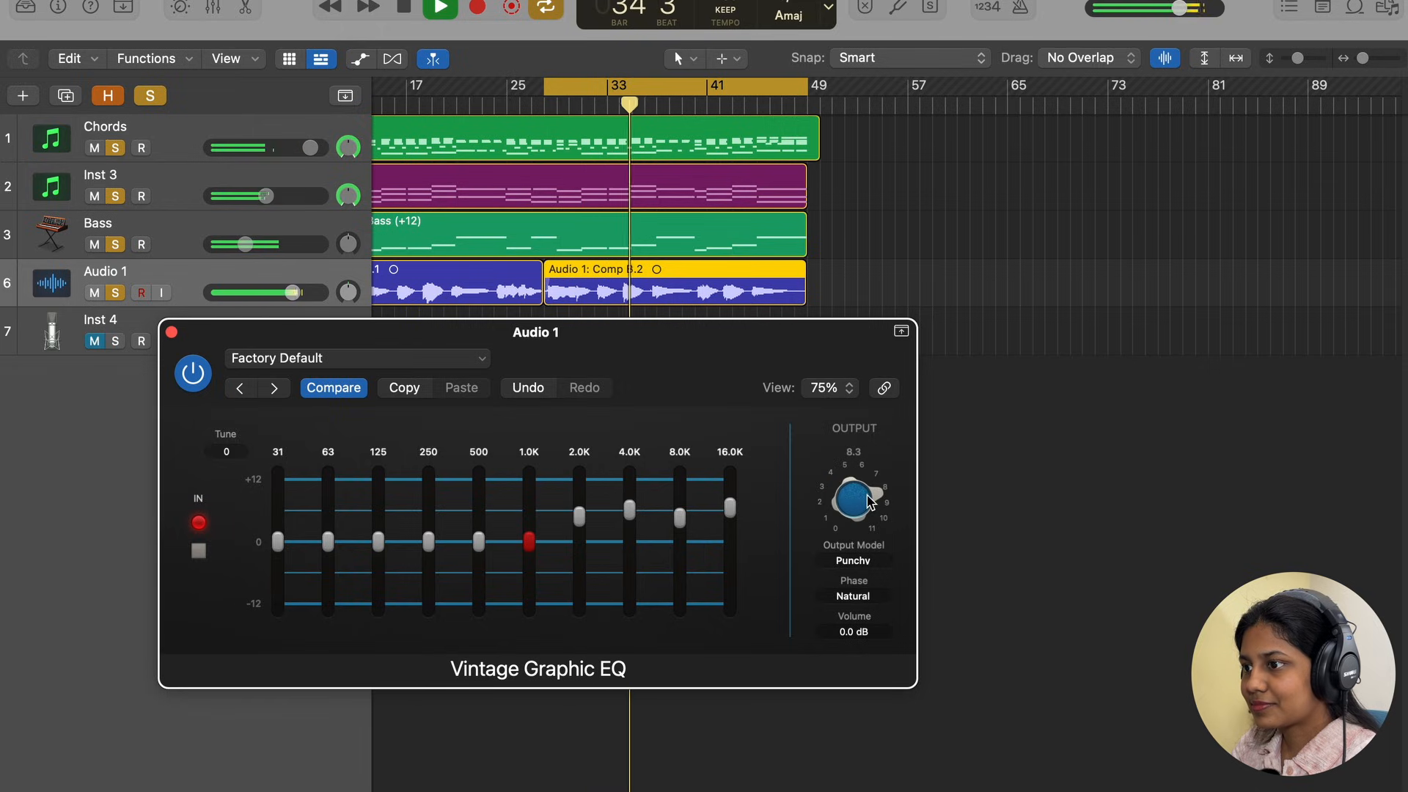
Compare the song with Audio 1's Vintage Graphic EQ bypassed and enabled, and lower the plug-in's output Volume to -3.7 dB
{"action": "key", "text": "space"}
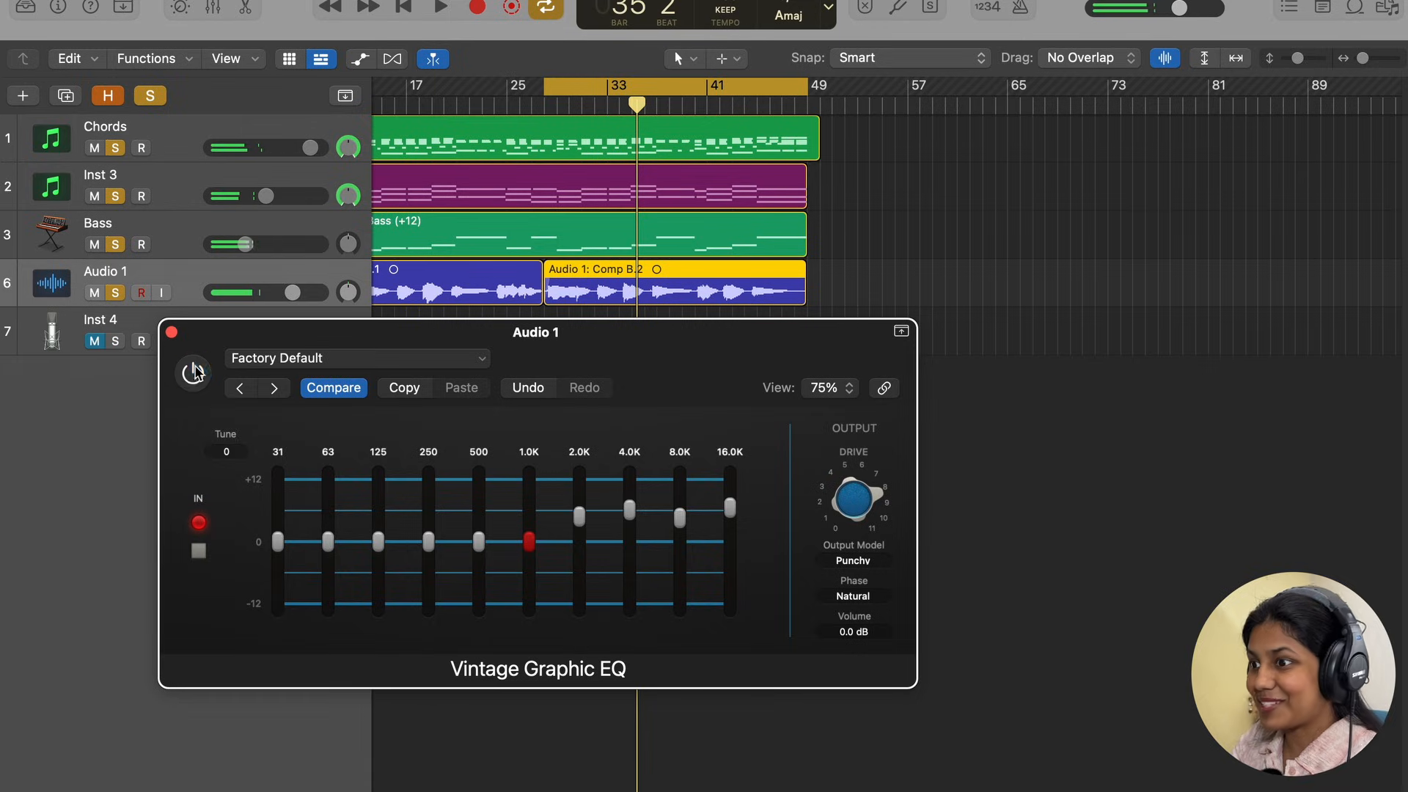
{"action": "key", "text": "space"}
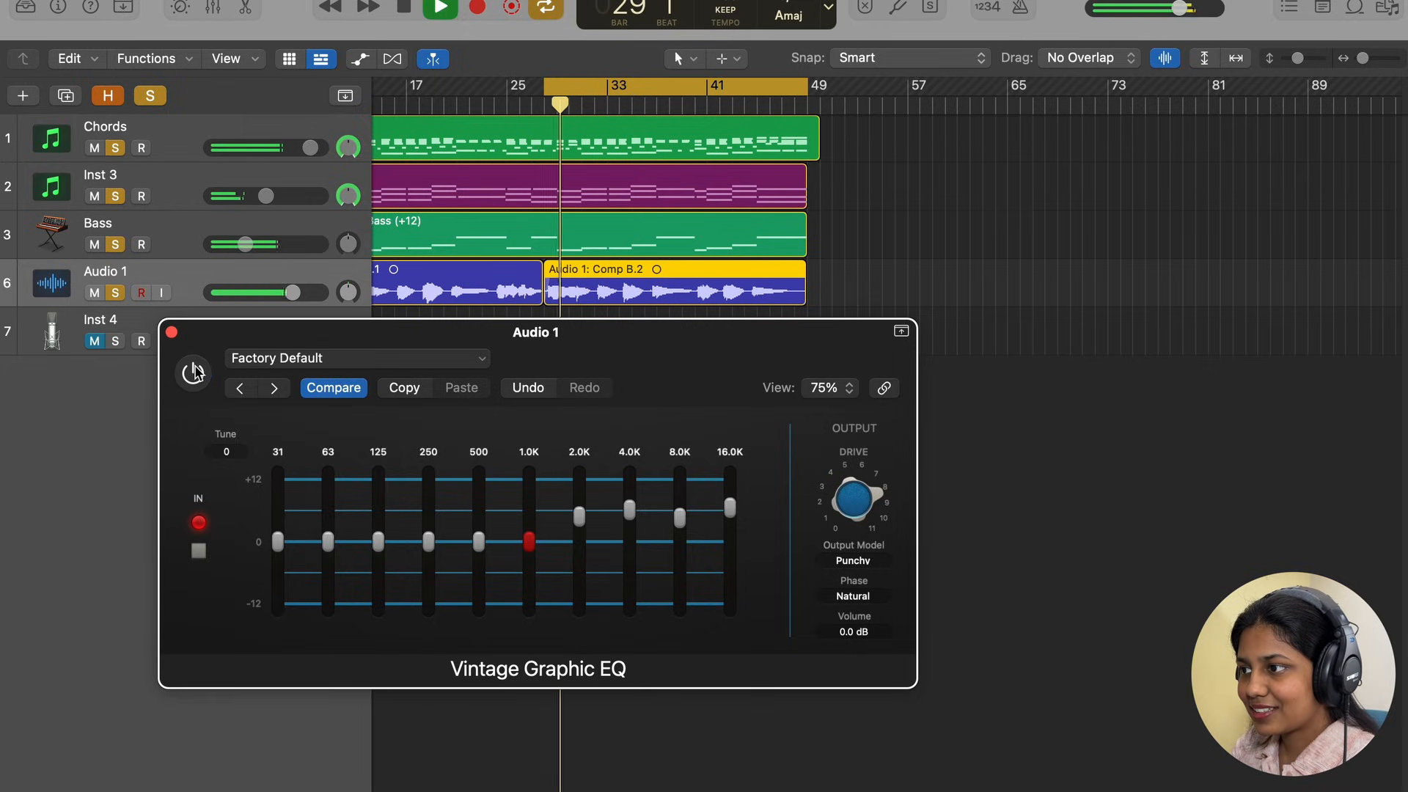
{"action": "left_click", "coordinate": [194, 372]}
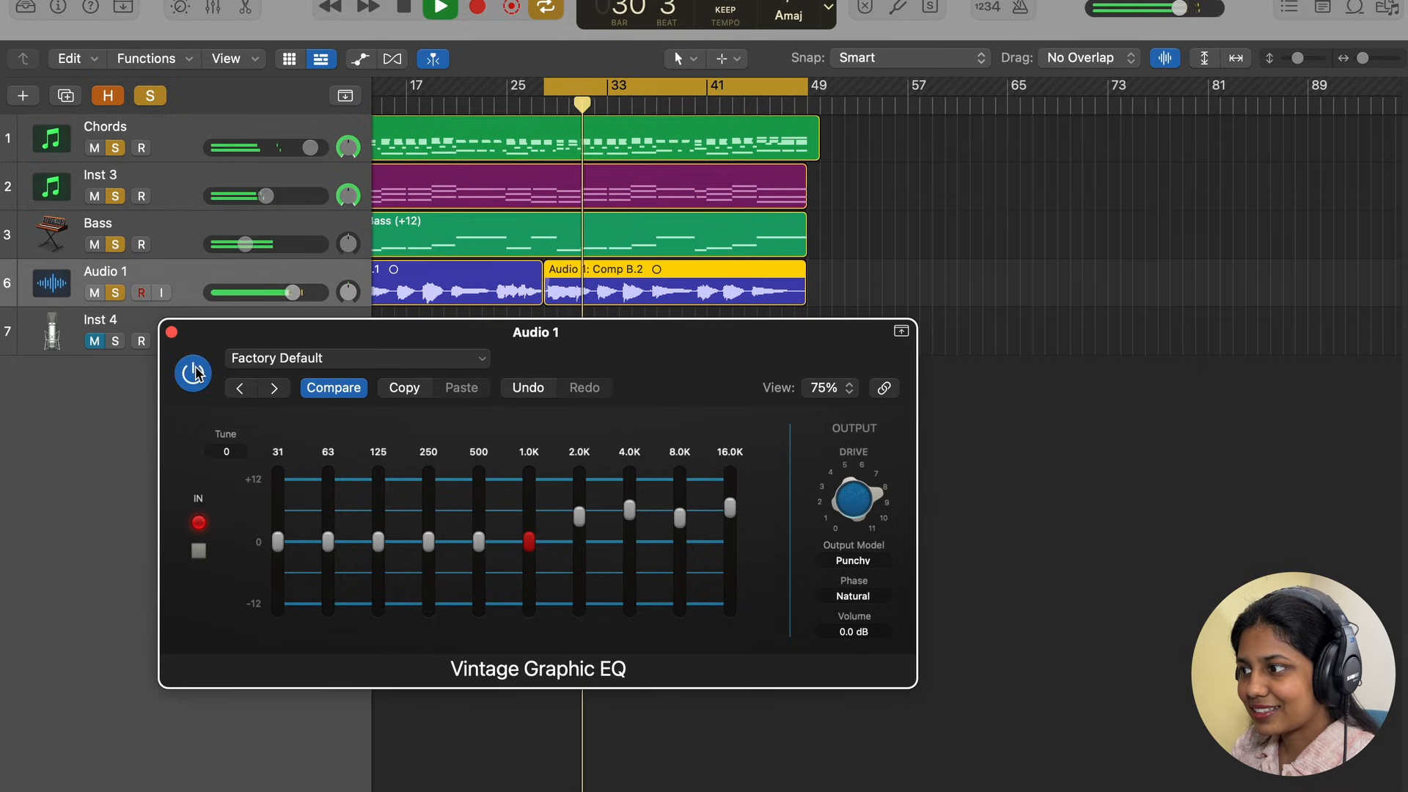
{"action": "key", "text": "space"}
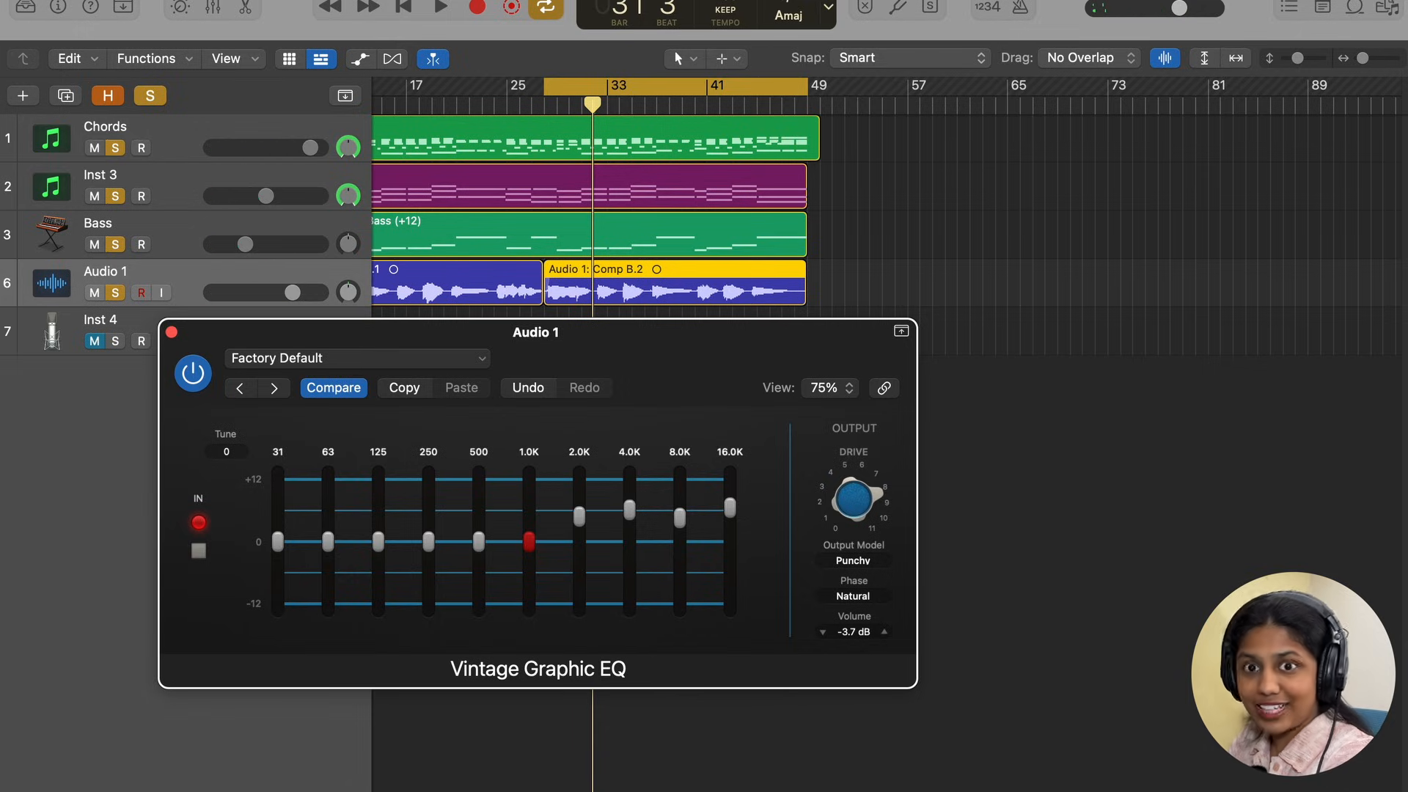
Toggle Vintage Graphic EQ off and on repeatedly during playback, raise its 1.0K band to 1.6 dB and stop
{"action": "key", "text": "space"}
{"action": "left_click", "coordinate": [198, 376]}
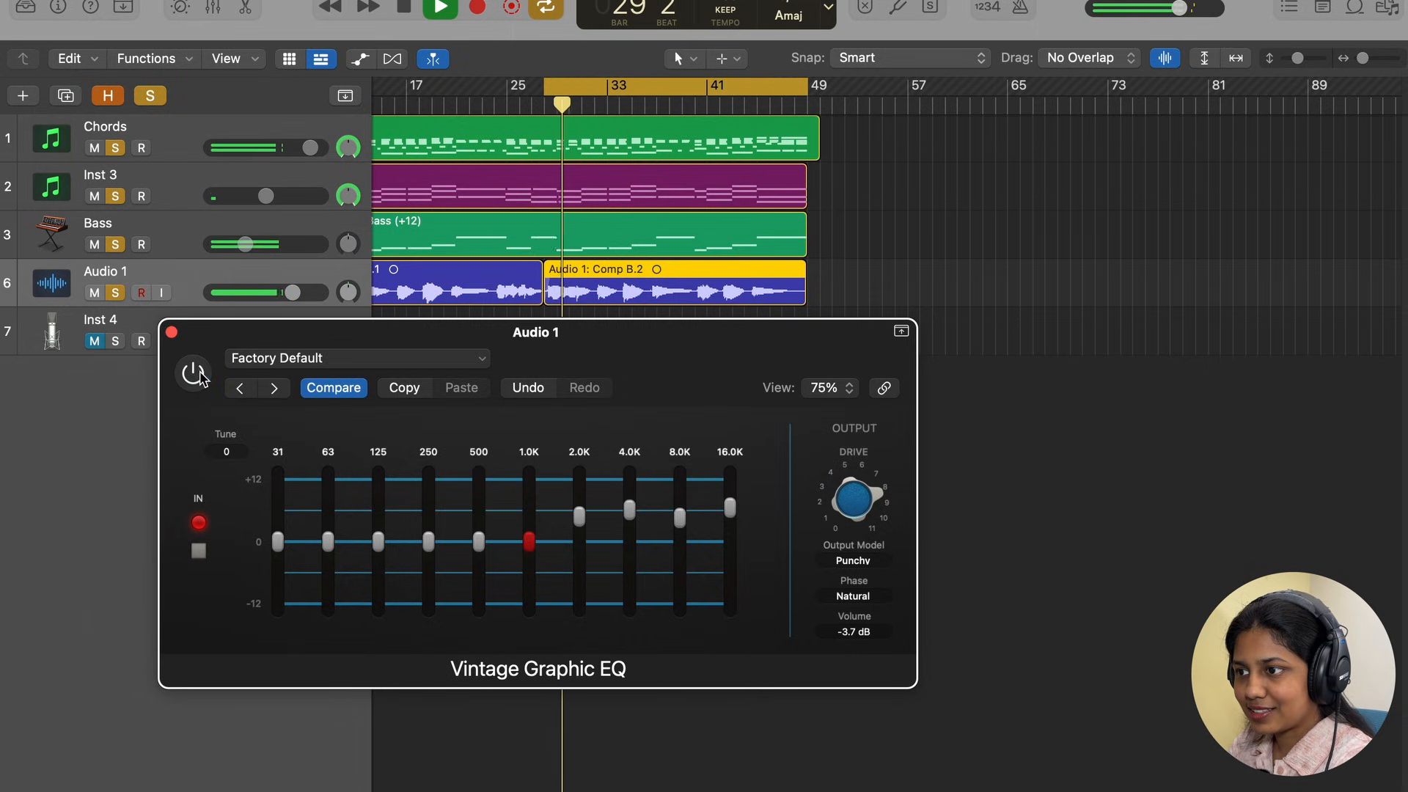
{"action": "left_click", "coordinate": [194, 374]}
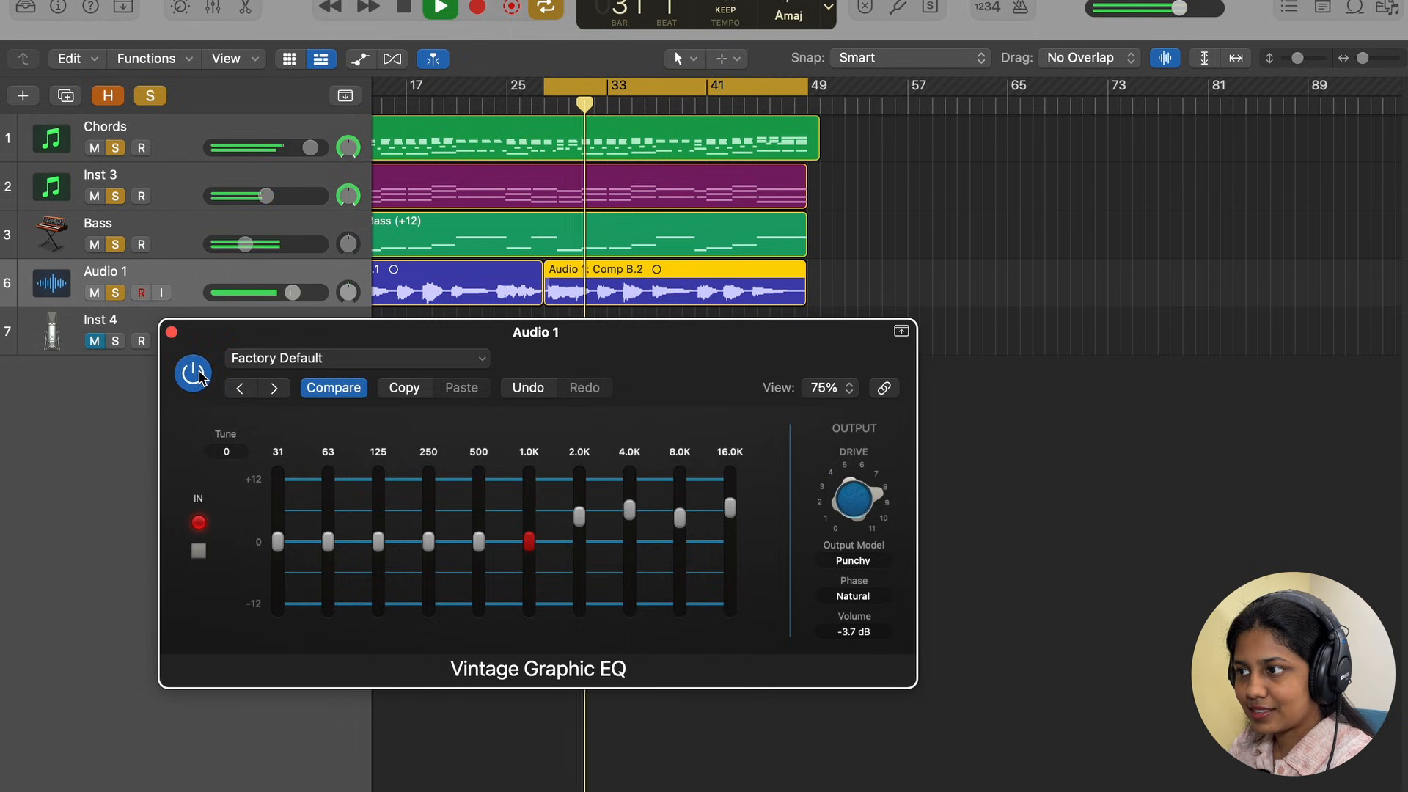
{"action": "left_click", "coordinate": [195, 374]}
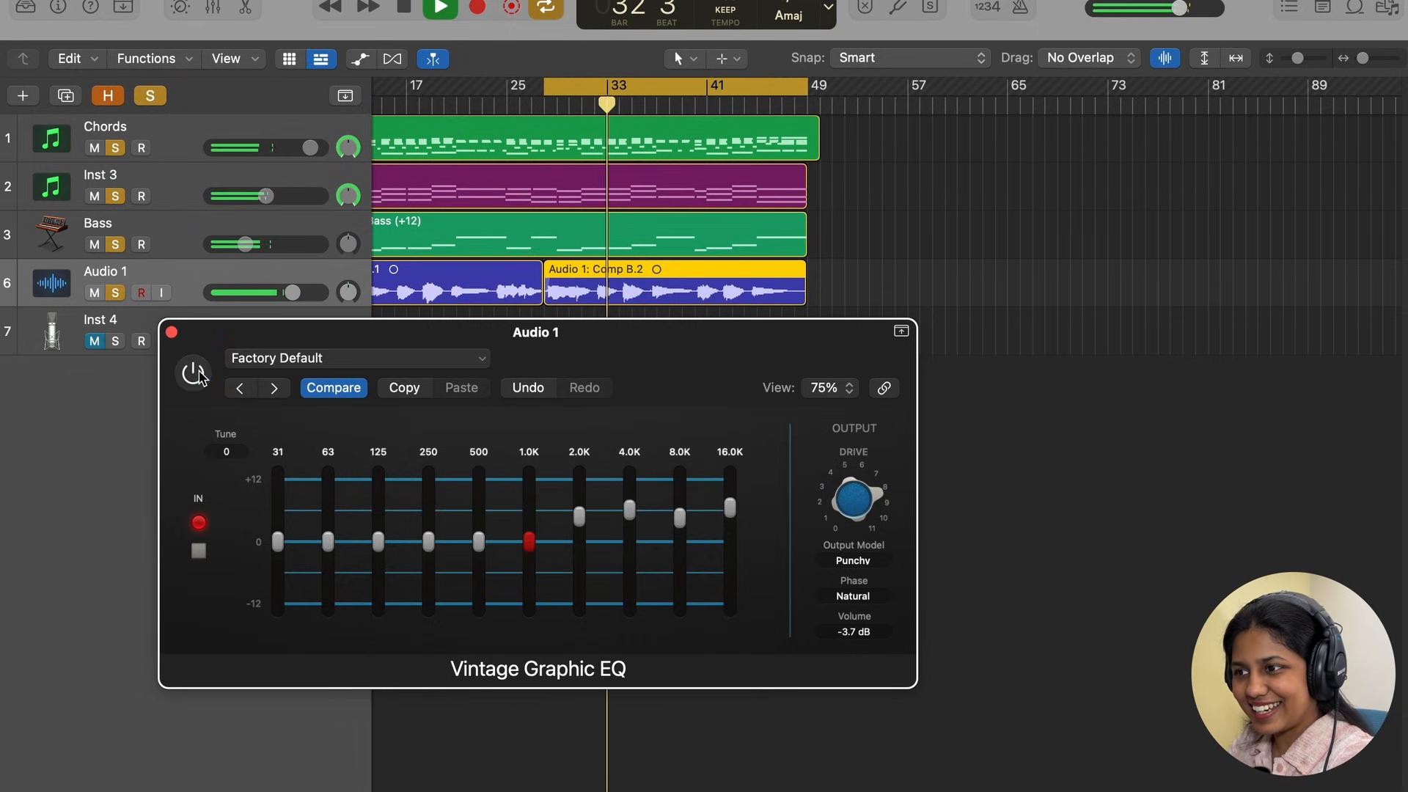
{"action": "left_click", "coordinate": [194, 374]}
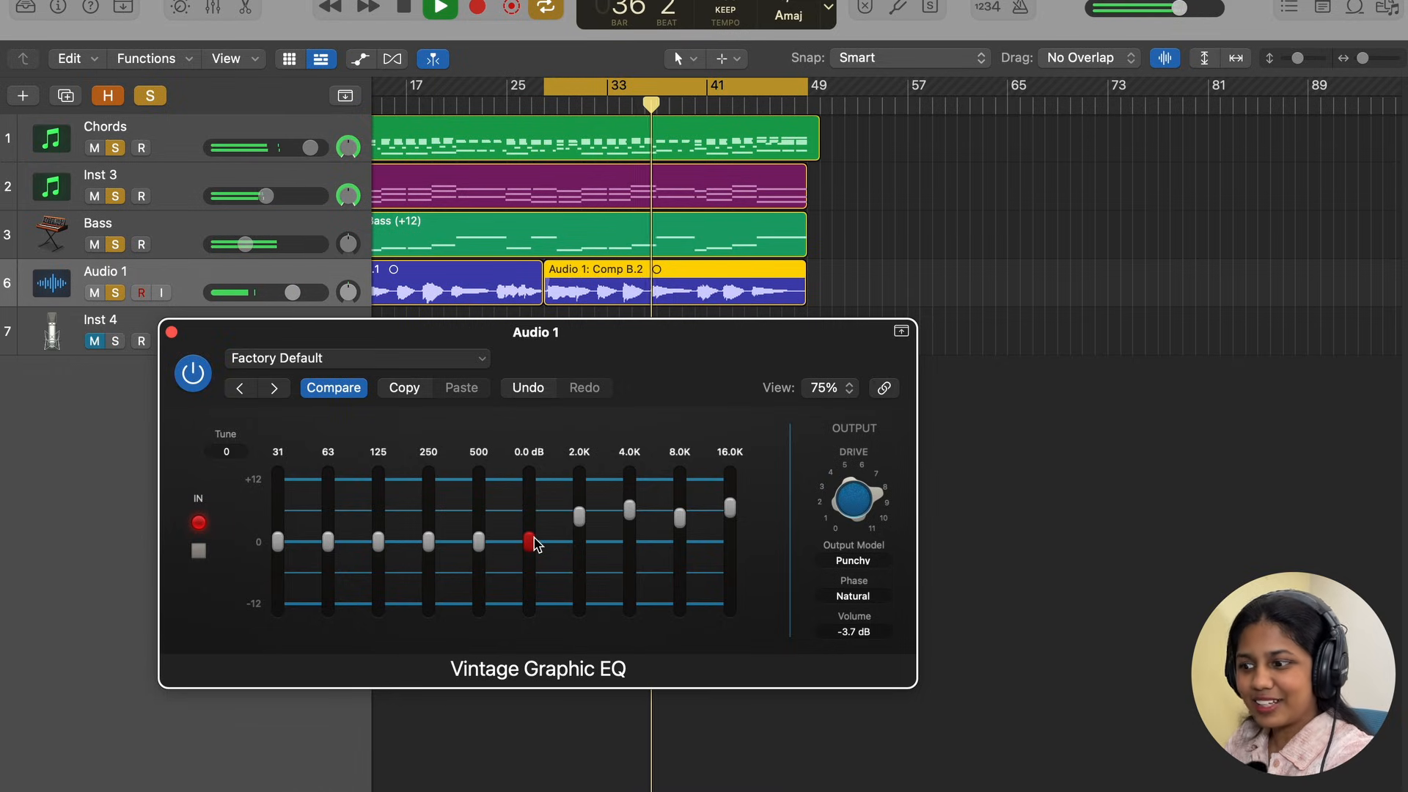
{"action": "key", "text": "space"}
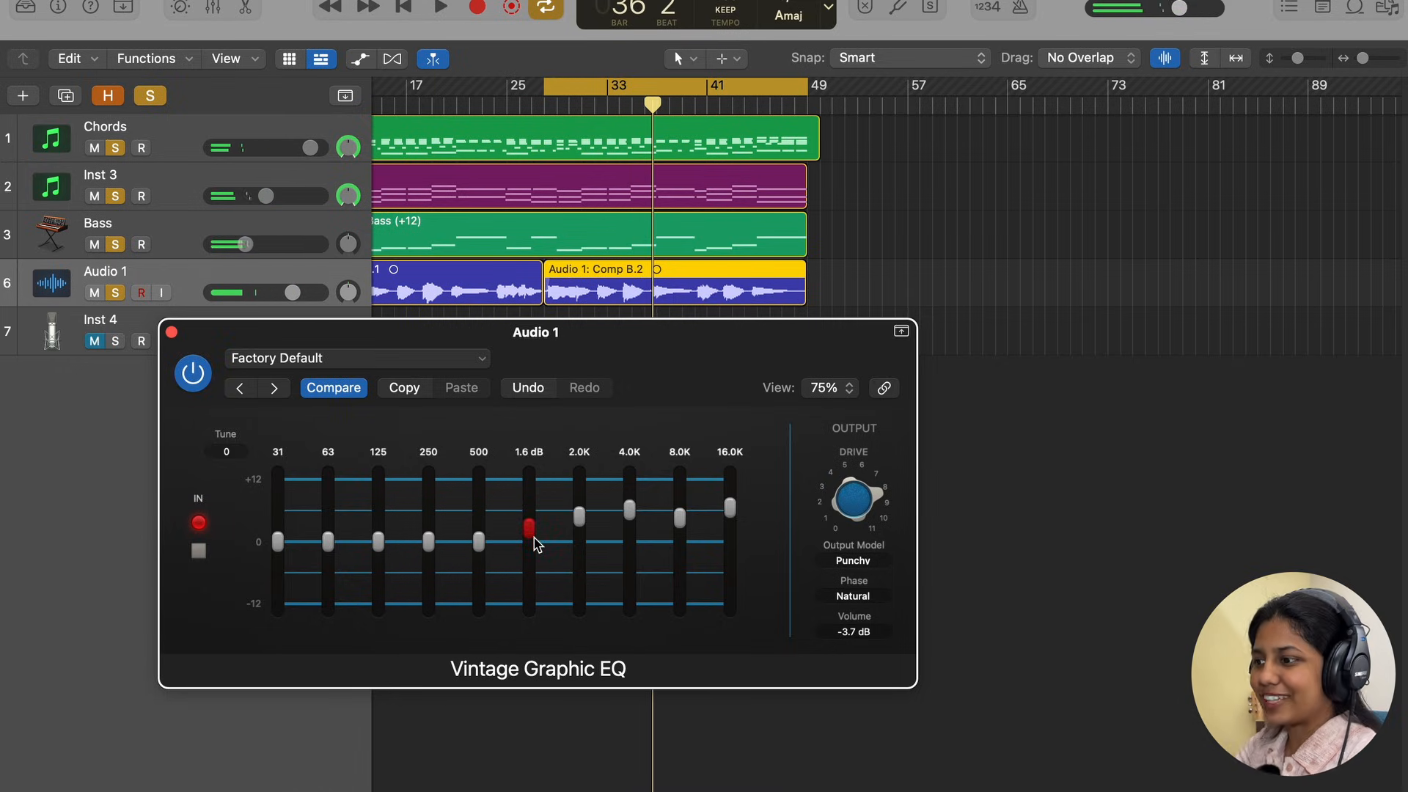
Replace Vintage Graphic EQ on the Audio 1 channel strip with the mono Exciter and hide the inspector
{"action": "left_click", "coordinate": [171, 335]}
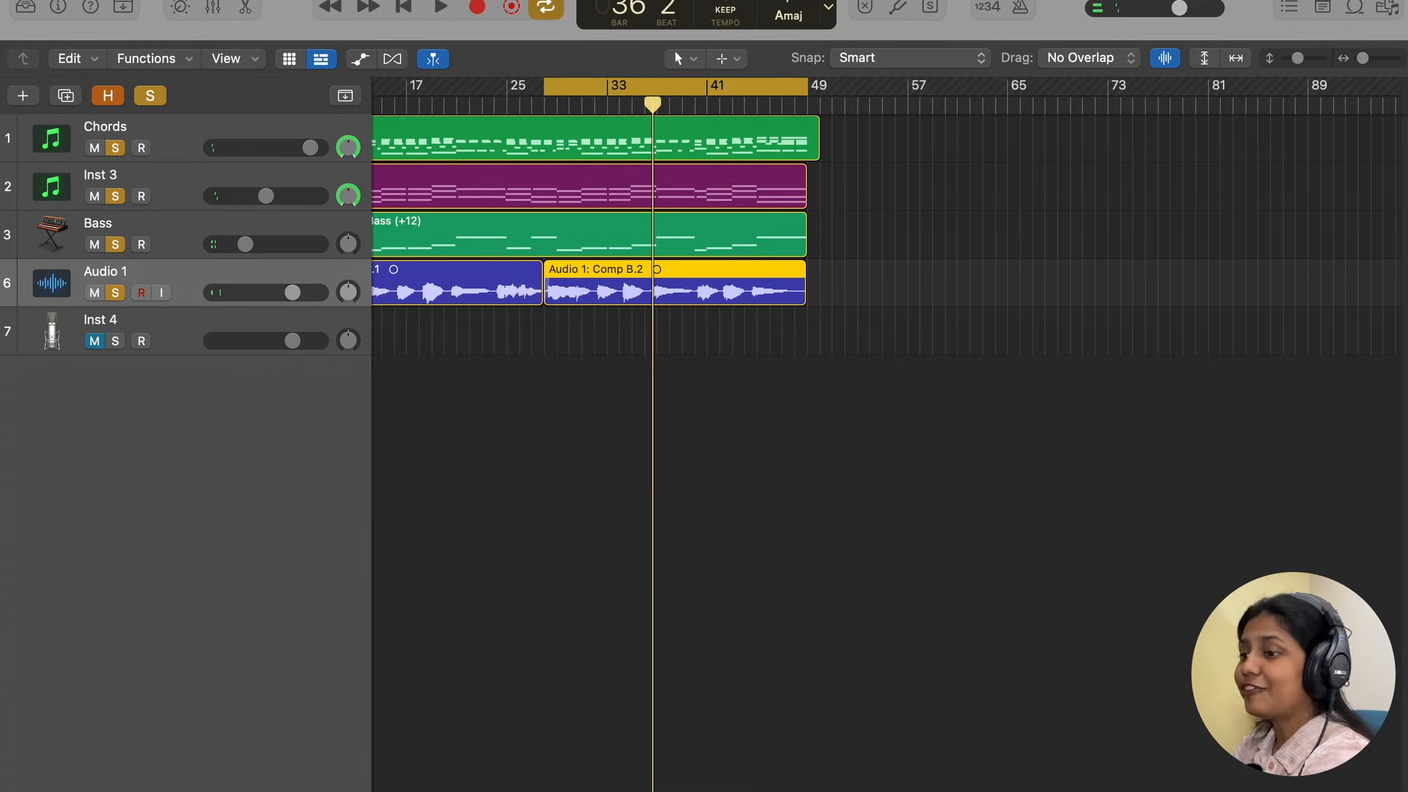
{"action": "key", "text": "i"}
{"action": "left_click", "coordinate": [79, 396]}
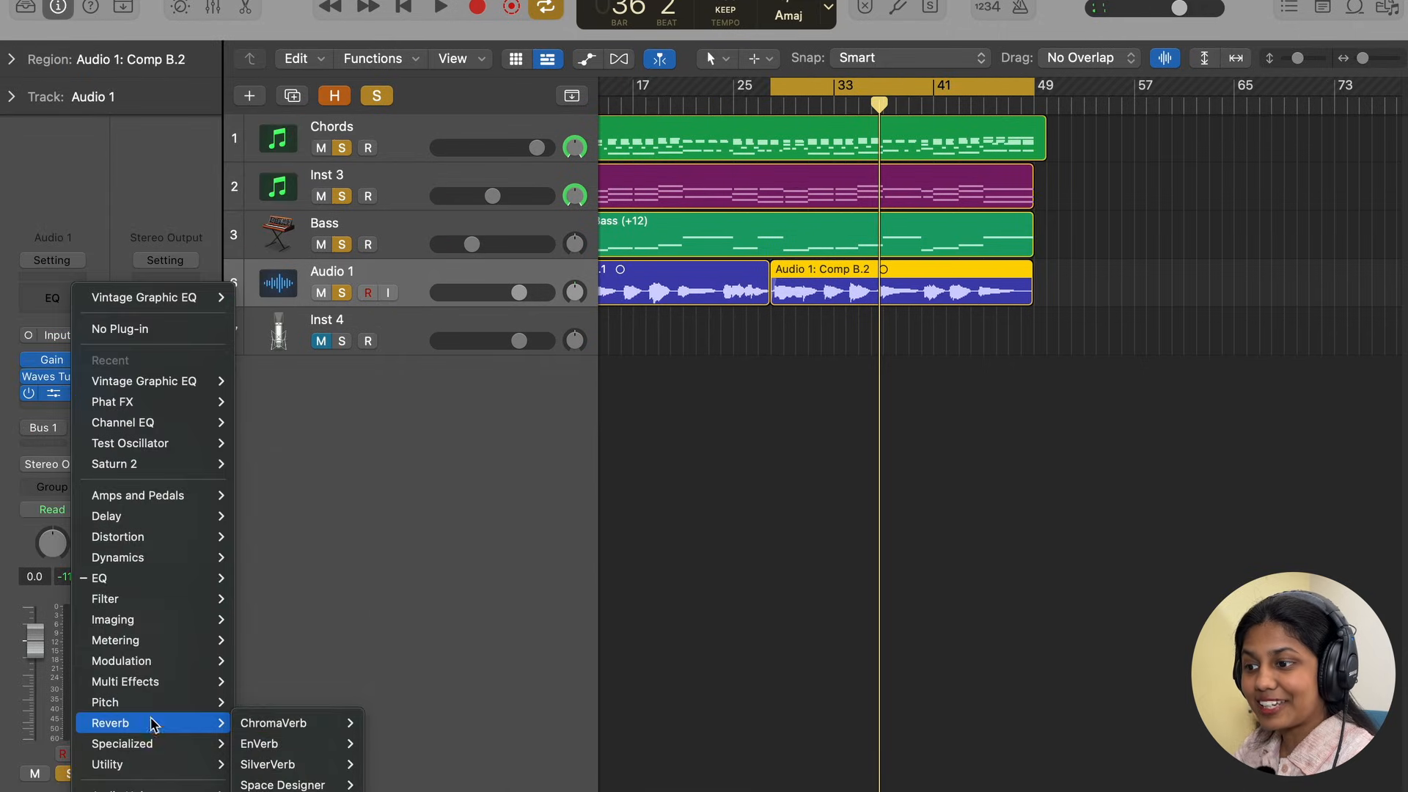
{"action": "mouse_move", "coordinate": [154, 744]}
{"action": "mouse_move", "coordinate": [293, 743]}
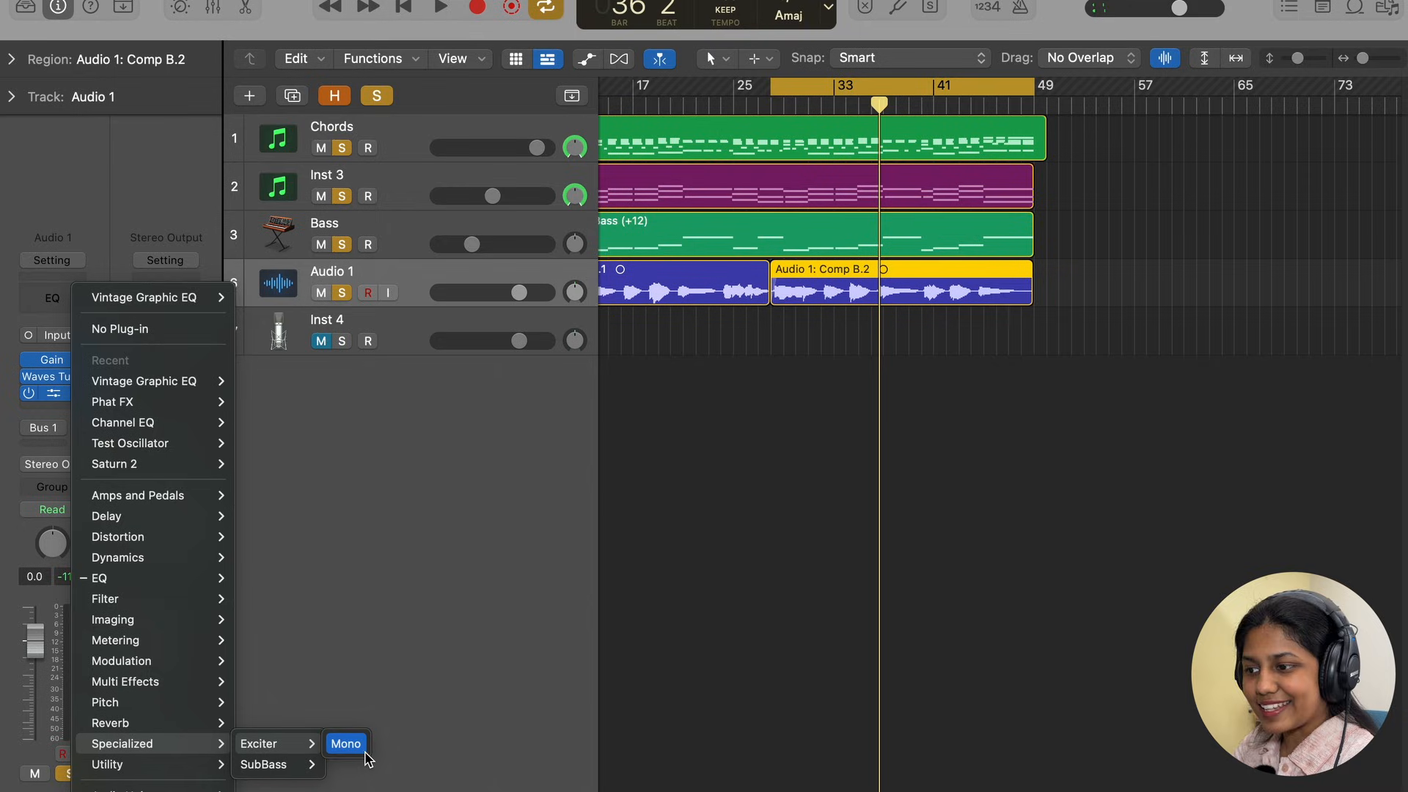
{"action": "left_click", "coordinate": [347, 743]}
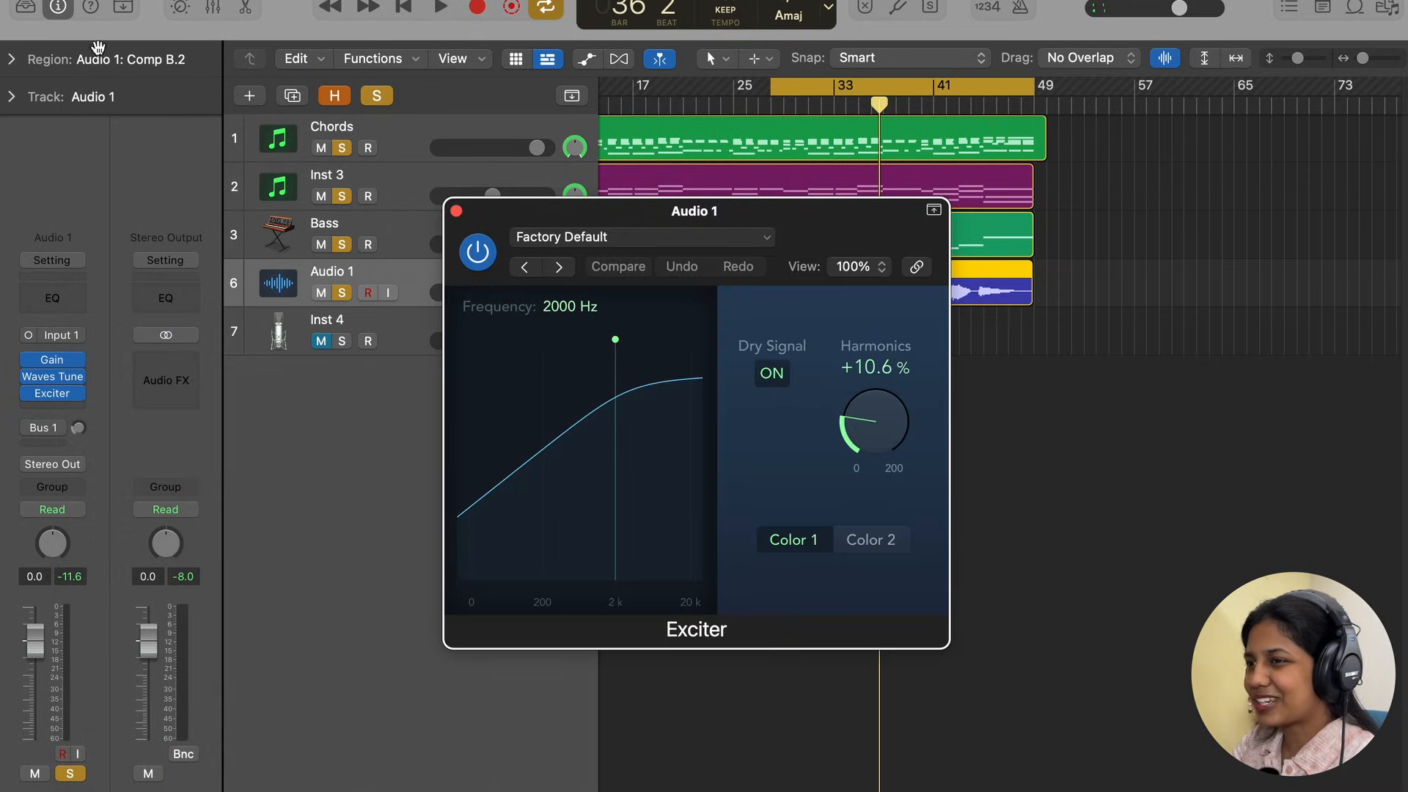
{"action": "left_click", "coordinate": [57, 5]}
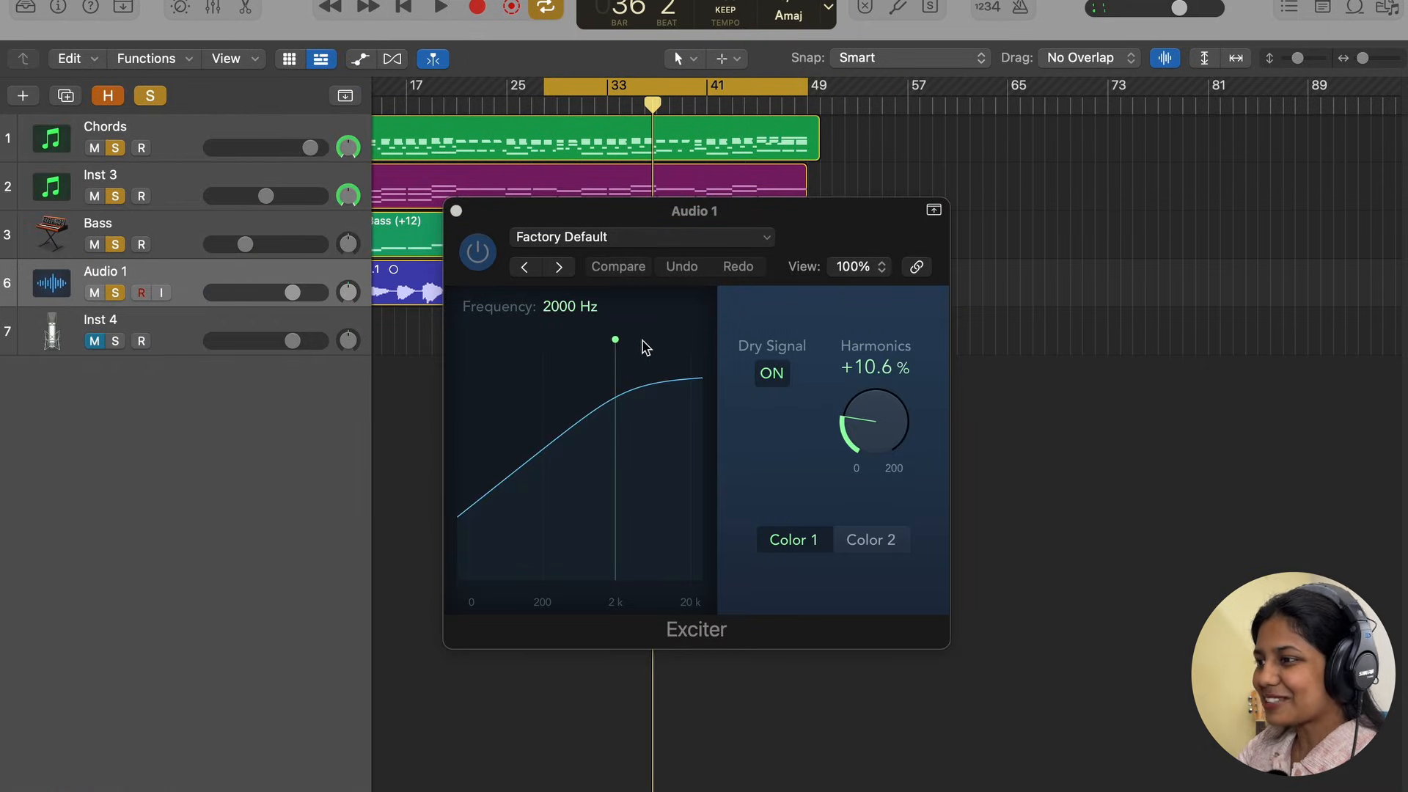
Set the Exciter Frequency to 8400 Hz and start playback with its window moved partly over the track headers
{"action": "left_click_drag", "start_coordinate": [614, 345], "coordinate": [661, 350]}
{"action": "left_click_drag", "start_coordinate": [847, 234], "coordinate": [516, 300]}
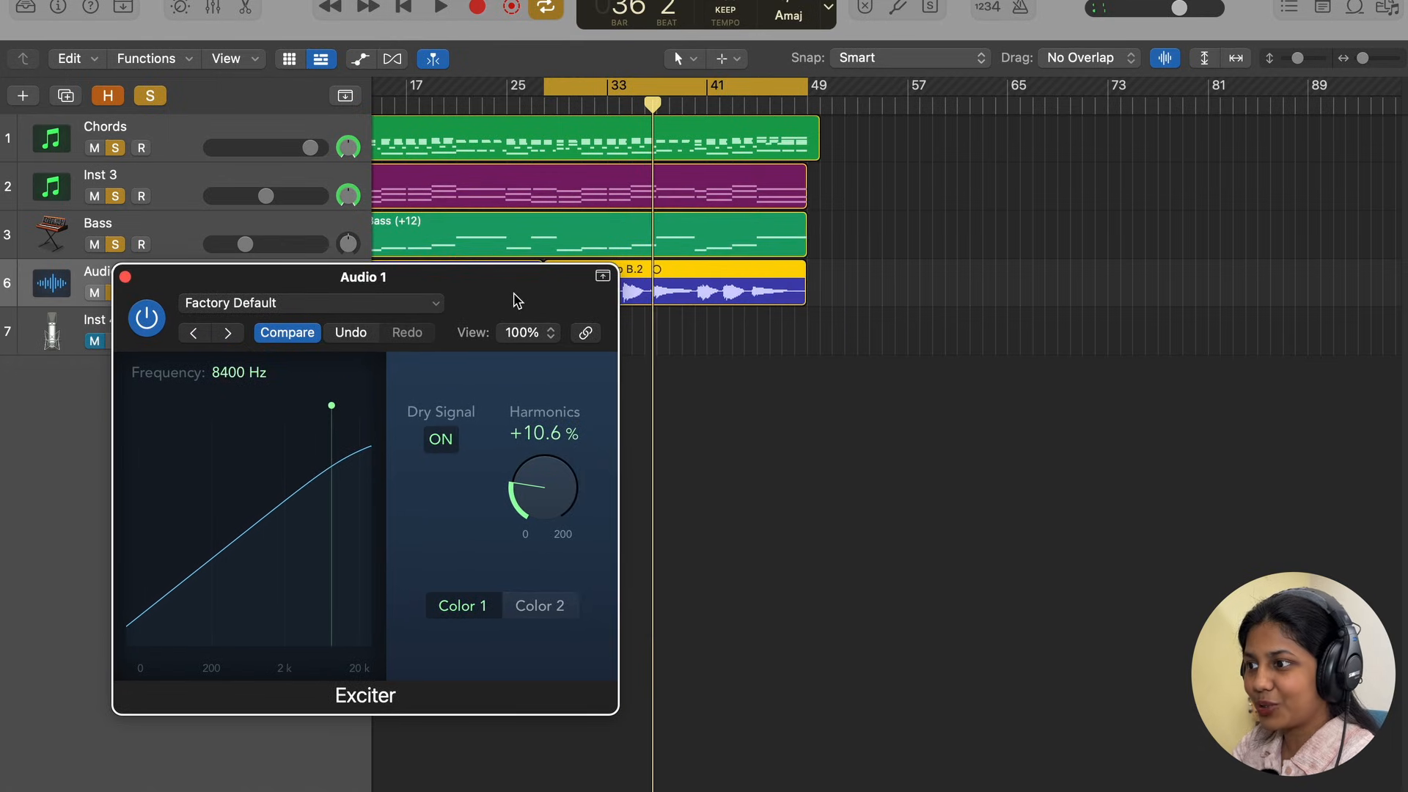
{"action": "key", "text": "space"}
Raise the Exciter Harmonics to 122% and lower its Frequency to 6600 Hz during playback, uncovering more of the vocal region
{"action": "left_click_drag", "start_coordinate": [550, 465], "coordinate": [571, 372]}
{"action": "left_click_drag", "start_coordinate": [550, 483], "coordinate": [553, 460]}
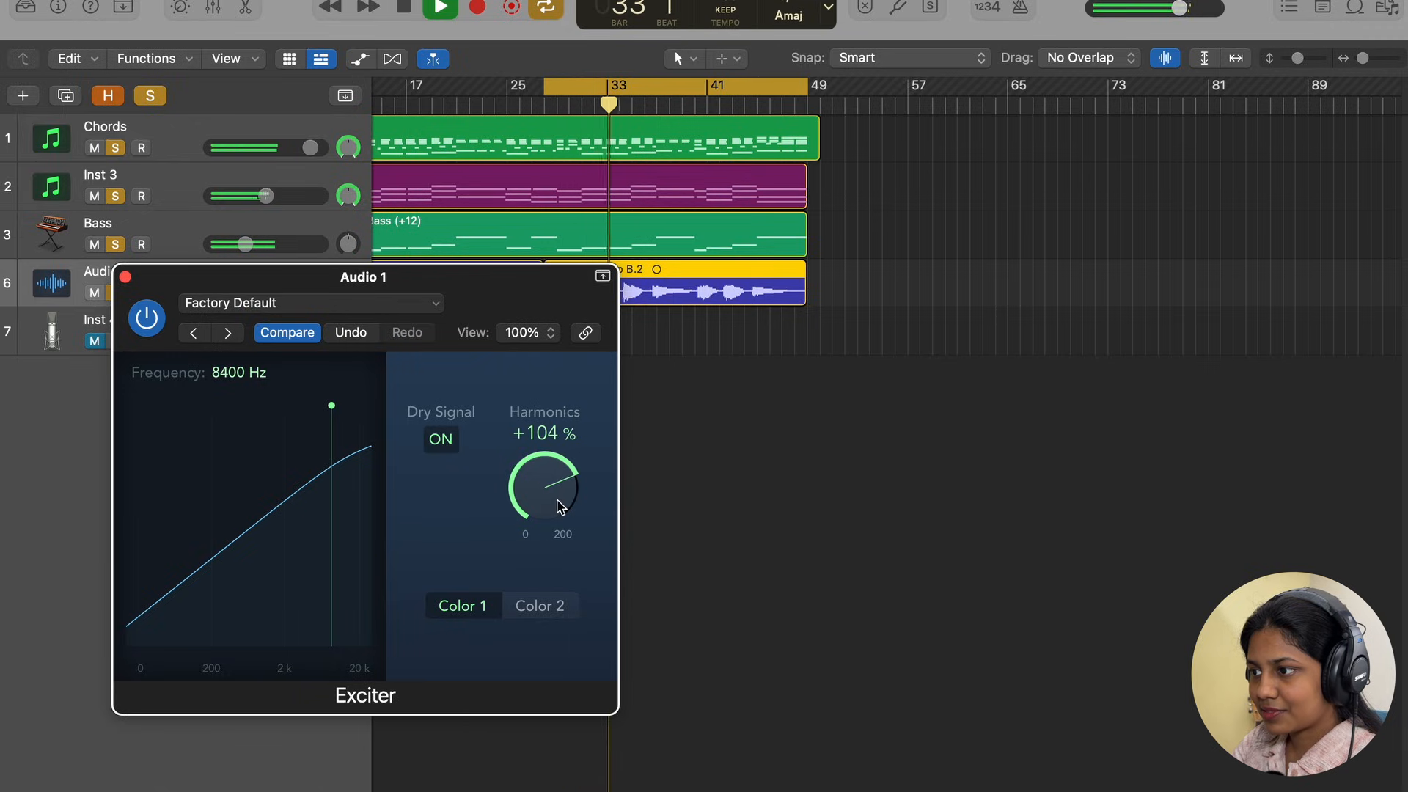
{"action": "left_click_drag", "start_coordinate": [333, 408], "coordinate": [323, 409]}
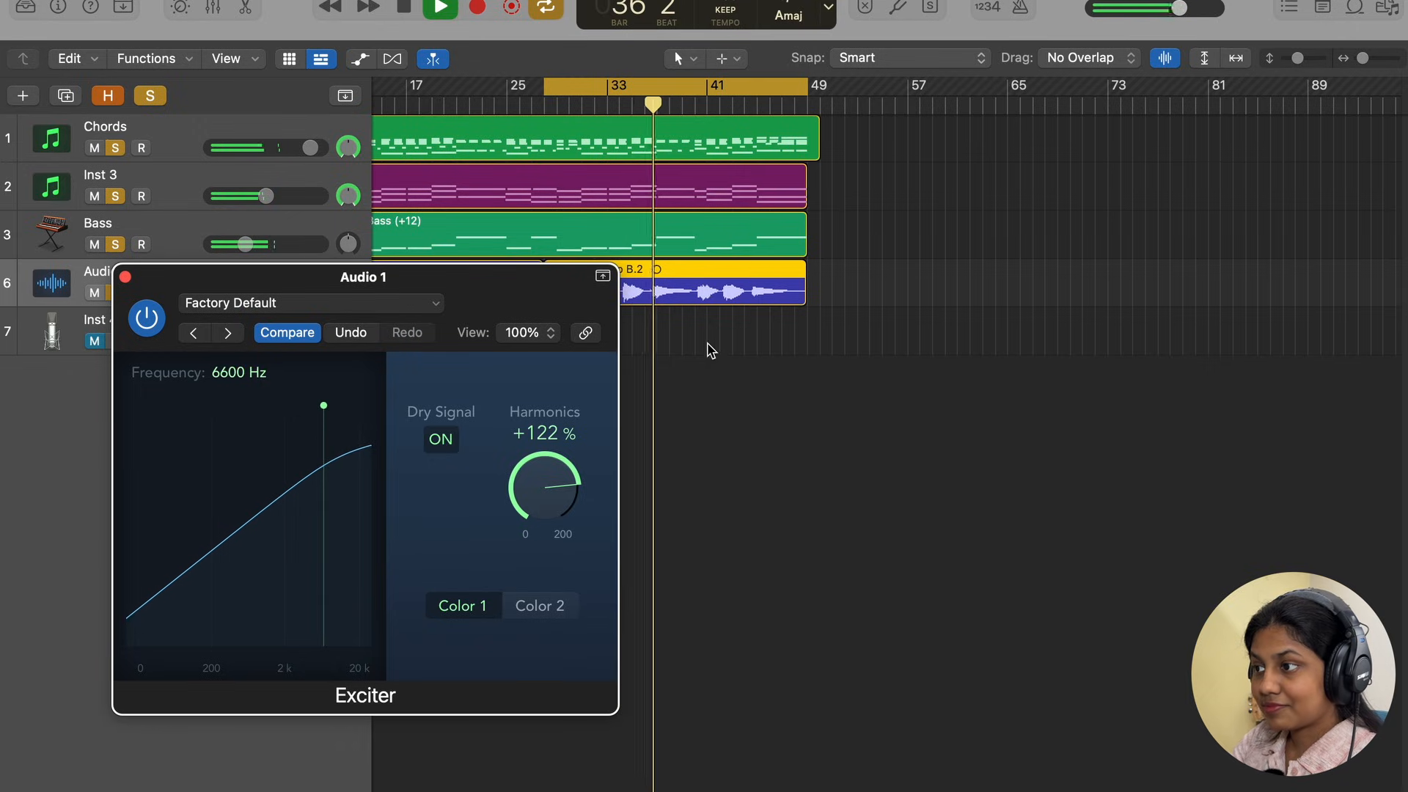
{"action": "left_click_drag", "start_coordinate": [580, 284], "coordinate": [537, 293]}
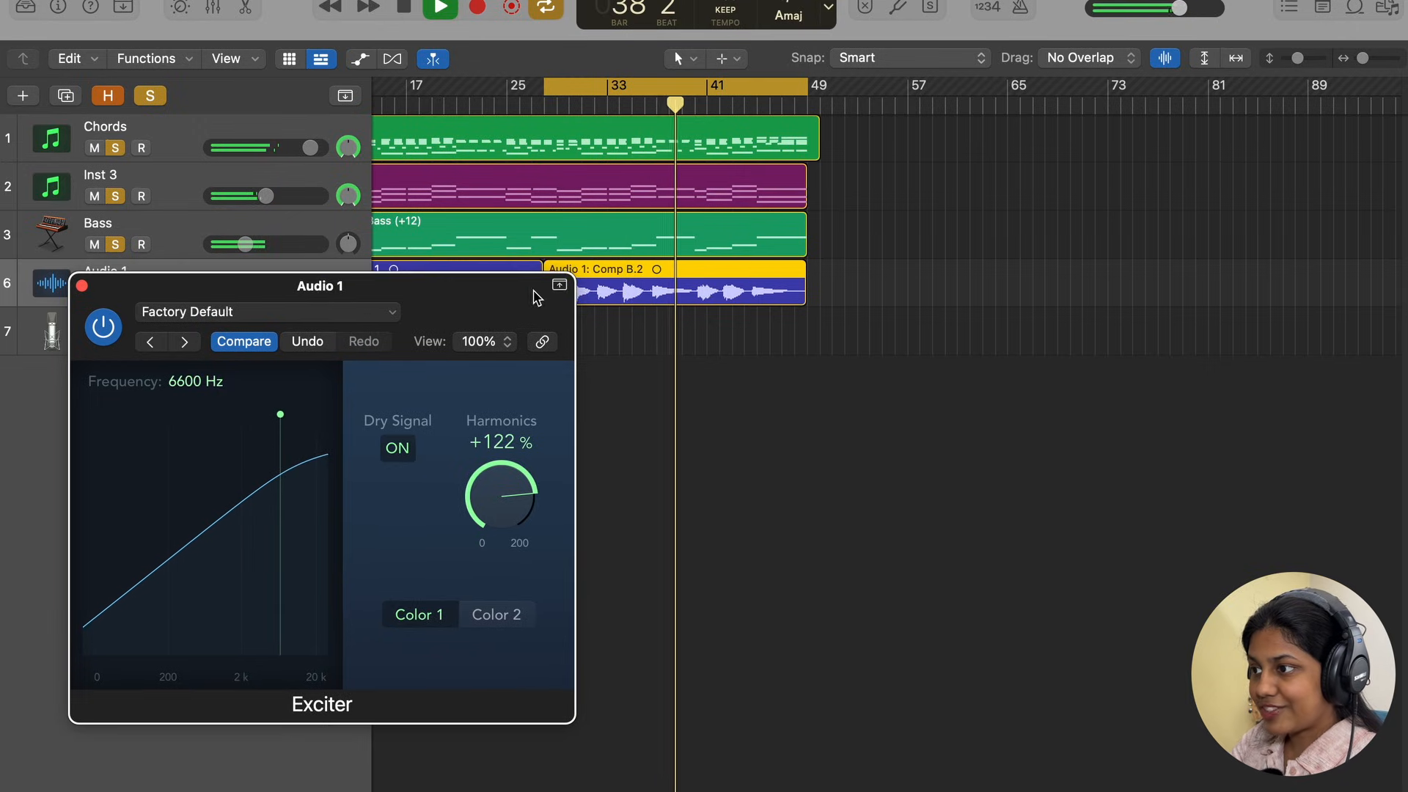
Compare the playing vocal with Exciter bypassed and re-enabled, stop playback and close the Exciter window
{"action": "left_click", "coordinate": [618, 289], "text": "super"}
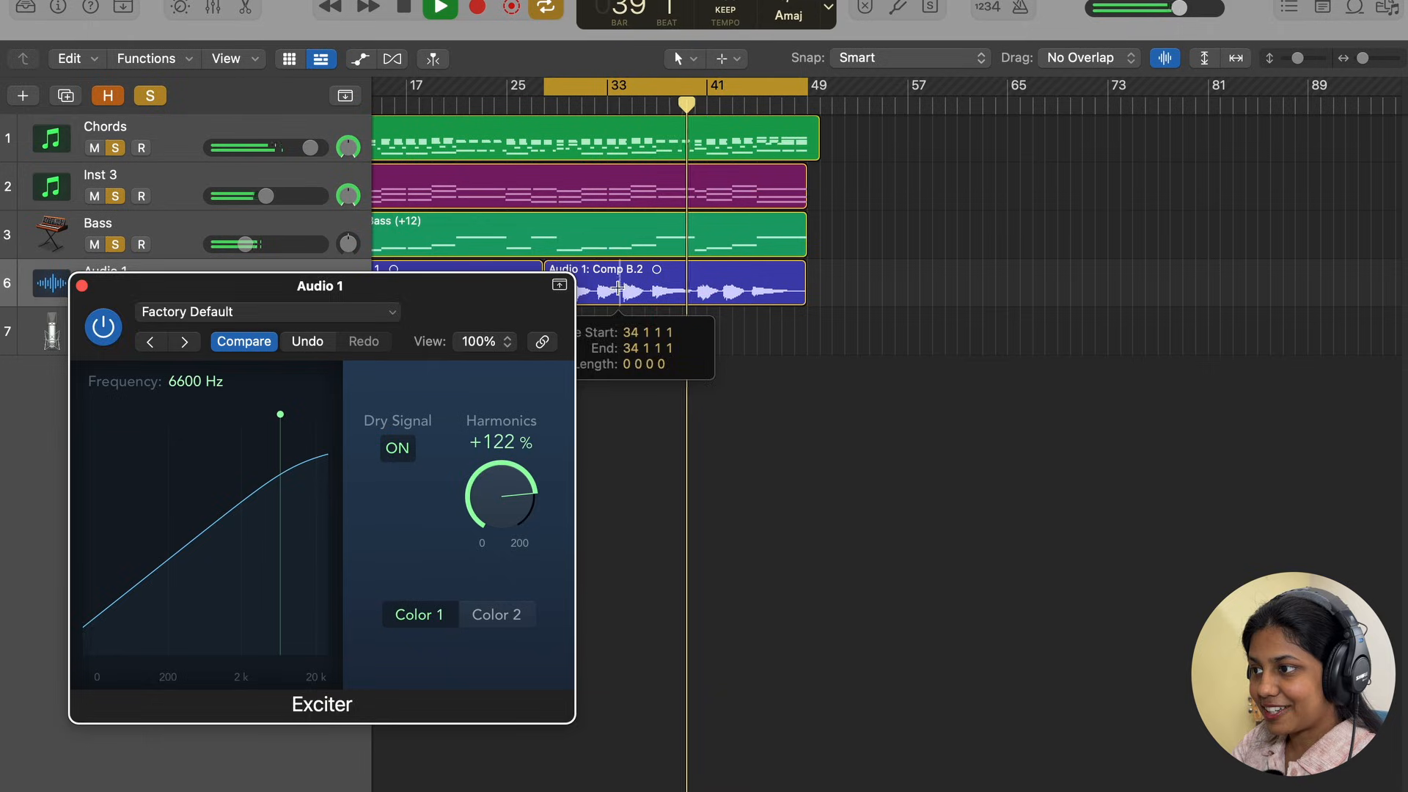
{"action": "left_click", "coordinate": [96, 330]}
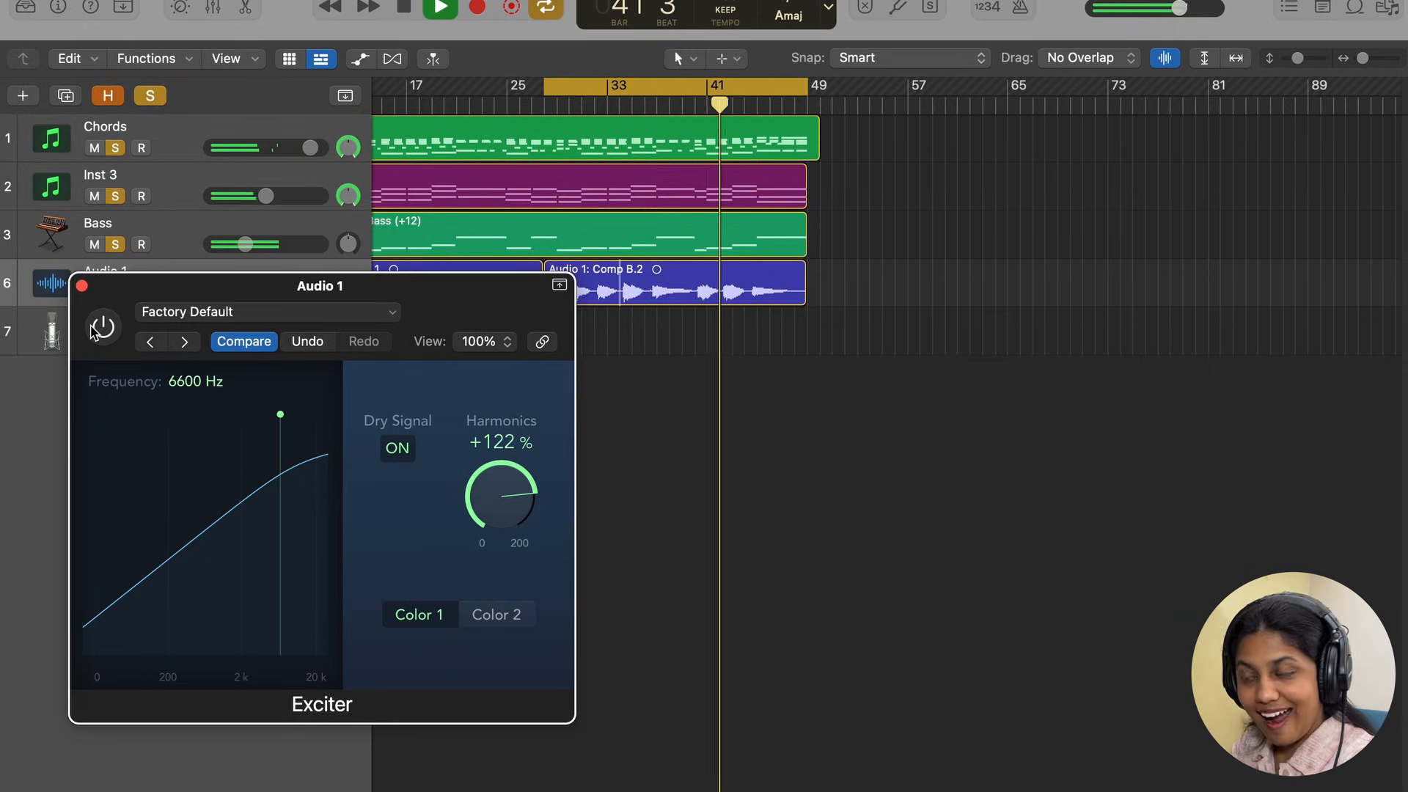
{"action": "left_click", "coordinate": [95, 330]}
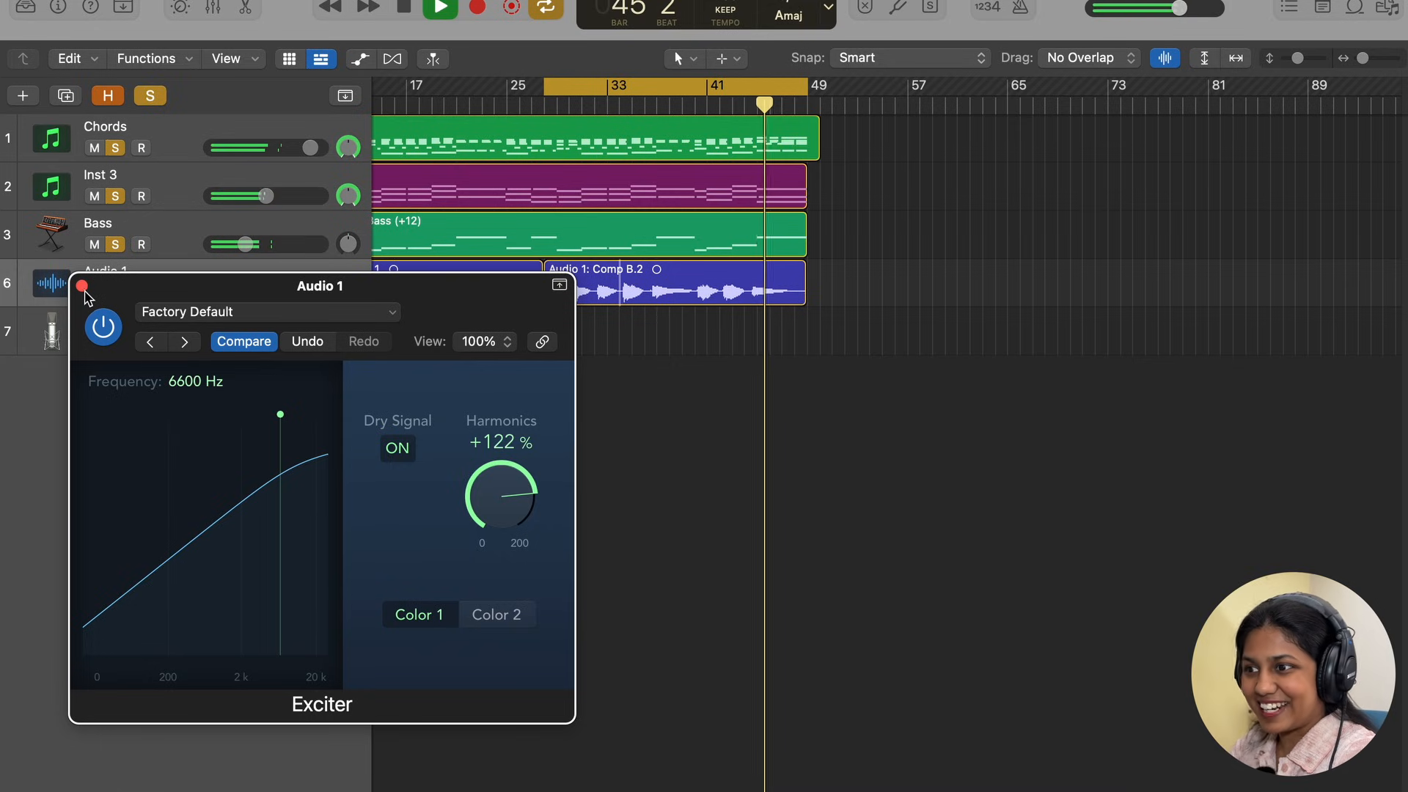
{"action": "key", "text": "space"}
{"action": "left_click", "coordinate": [82, 286]}
Reveal the inspector, replace Exciter on the Audio 1 channel strip with the mono Compressor, and move its window over the track headers
{"action": "key", "text": "i"}
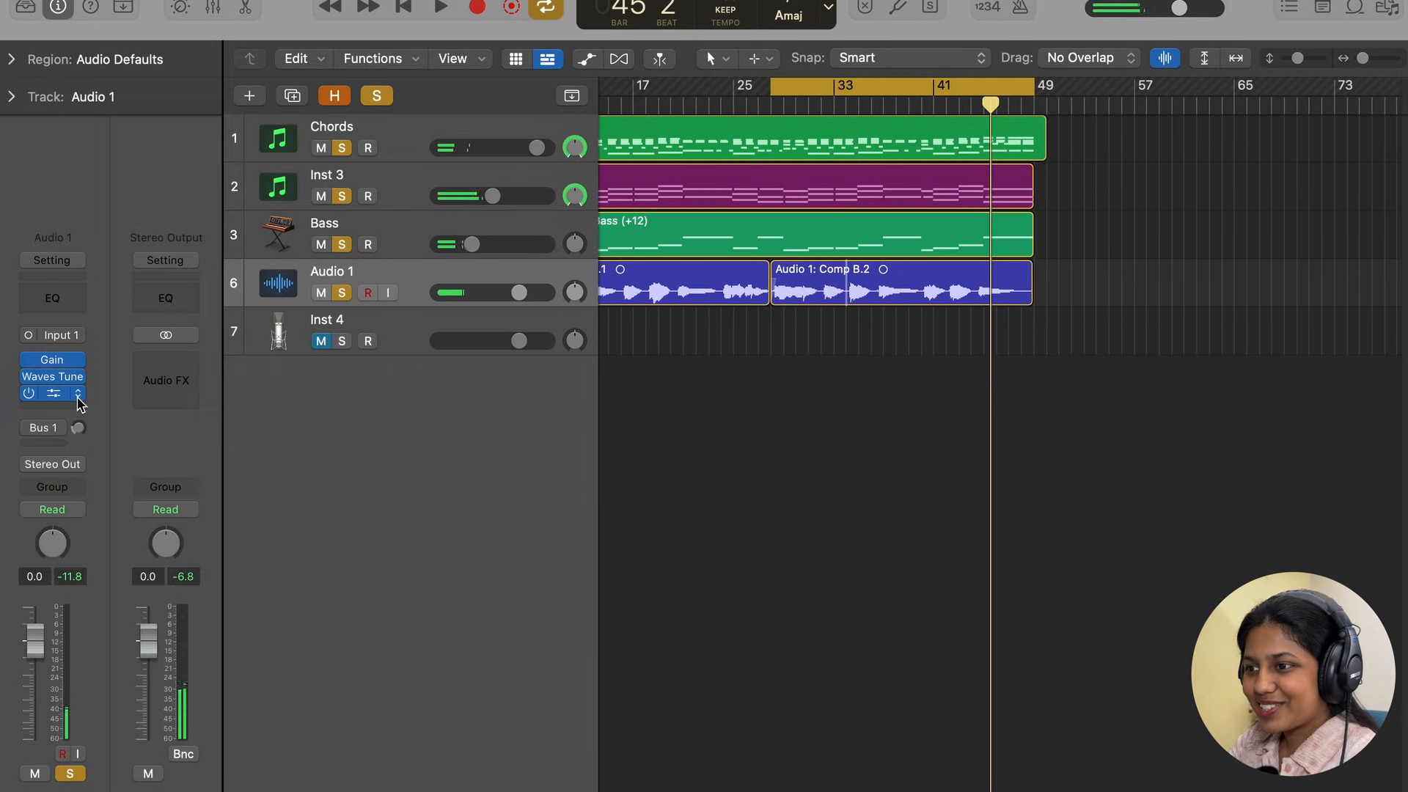
{"action": "left_click", "coordinate": [78, 396]}
{"action": "mouse_move", "coordinate": [176, 557]}
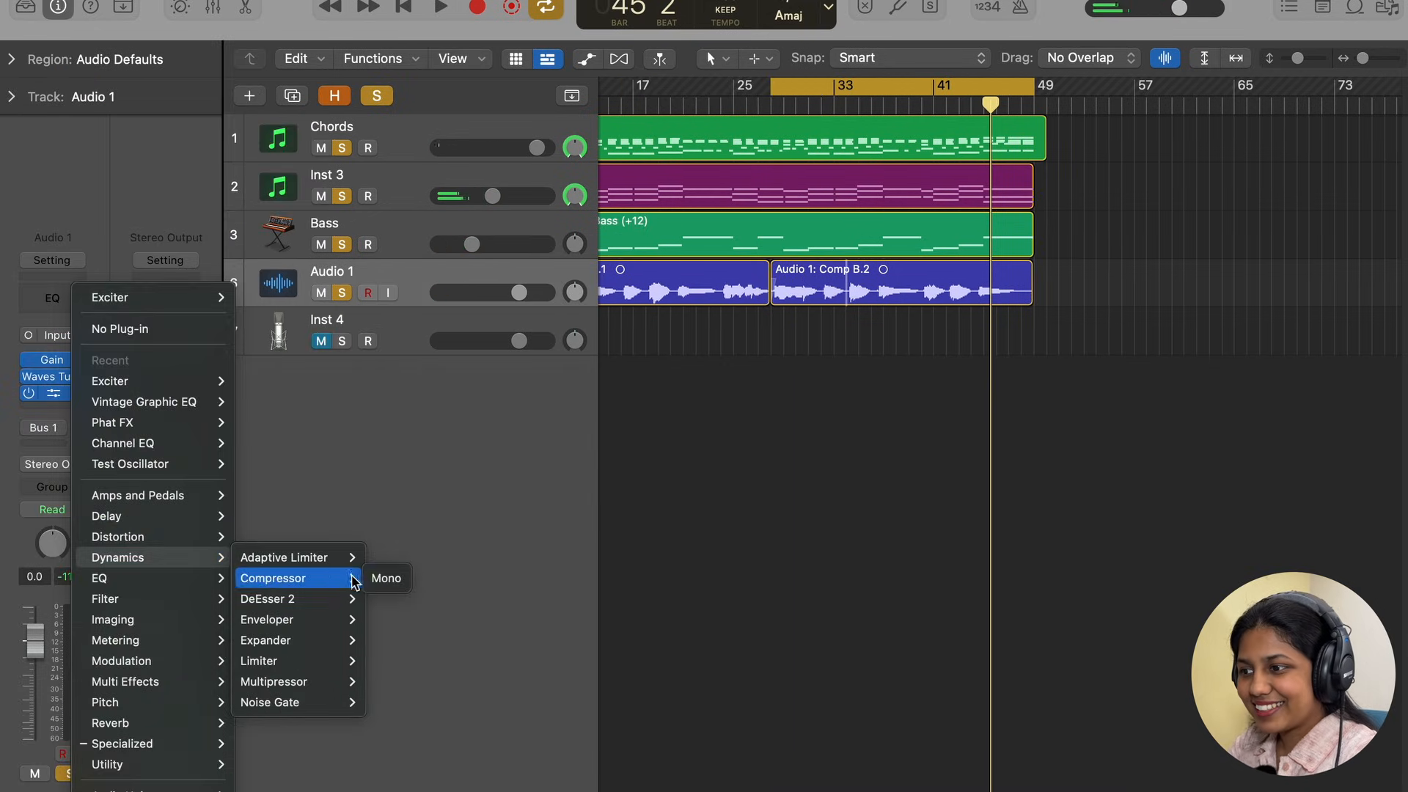
{"action": "left_click", "coordinate": [384, 578]}
{"action": "left_click_drag", "start_coordinate": [853, 213], "coordinate": [410, 140]}
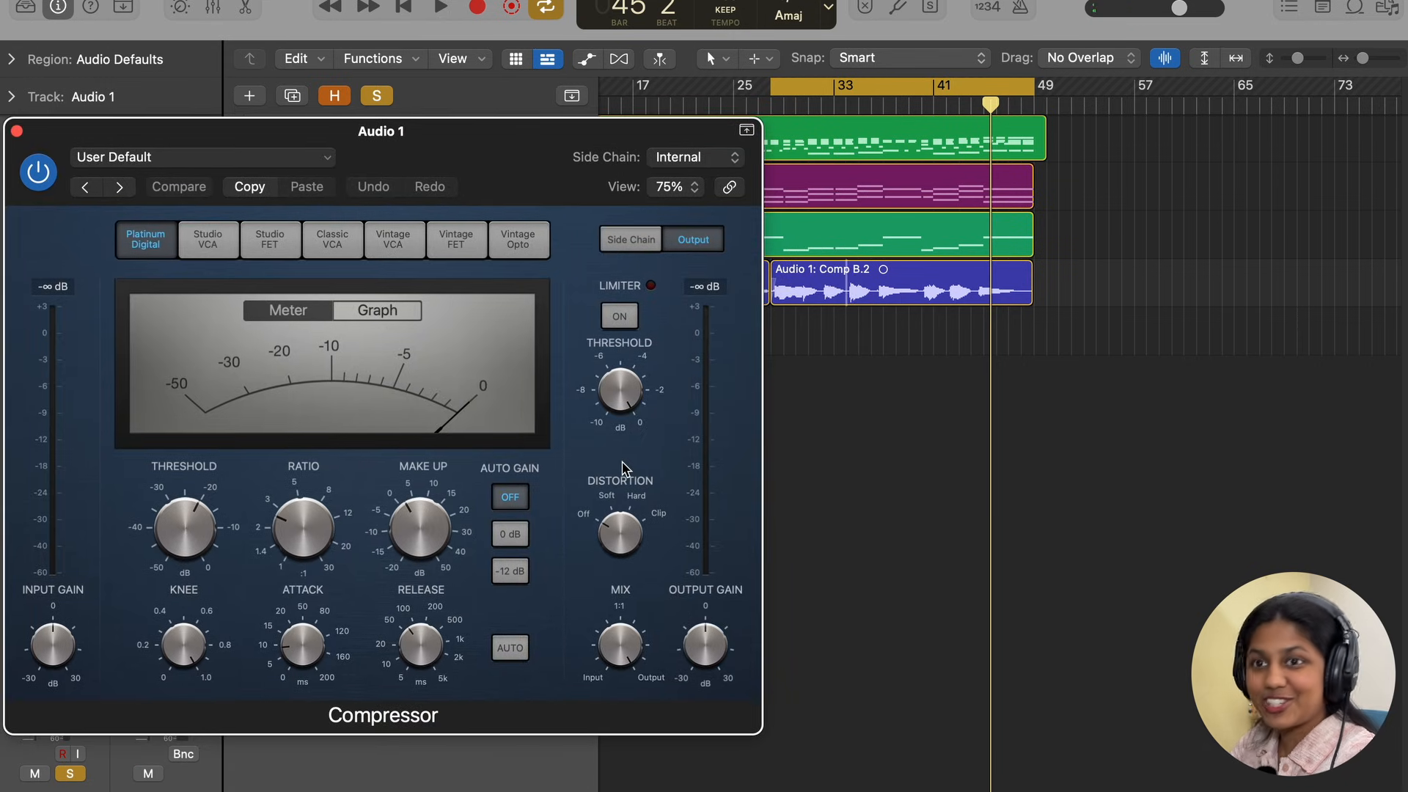
Play the vocal through the Compressor, nudge its Make Up gain upward, and stop playback
{"action": "key", "text": "space"}
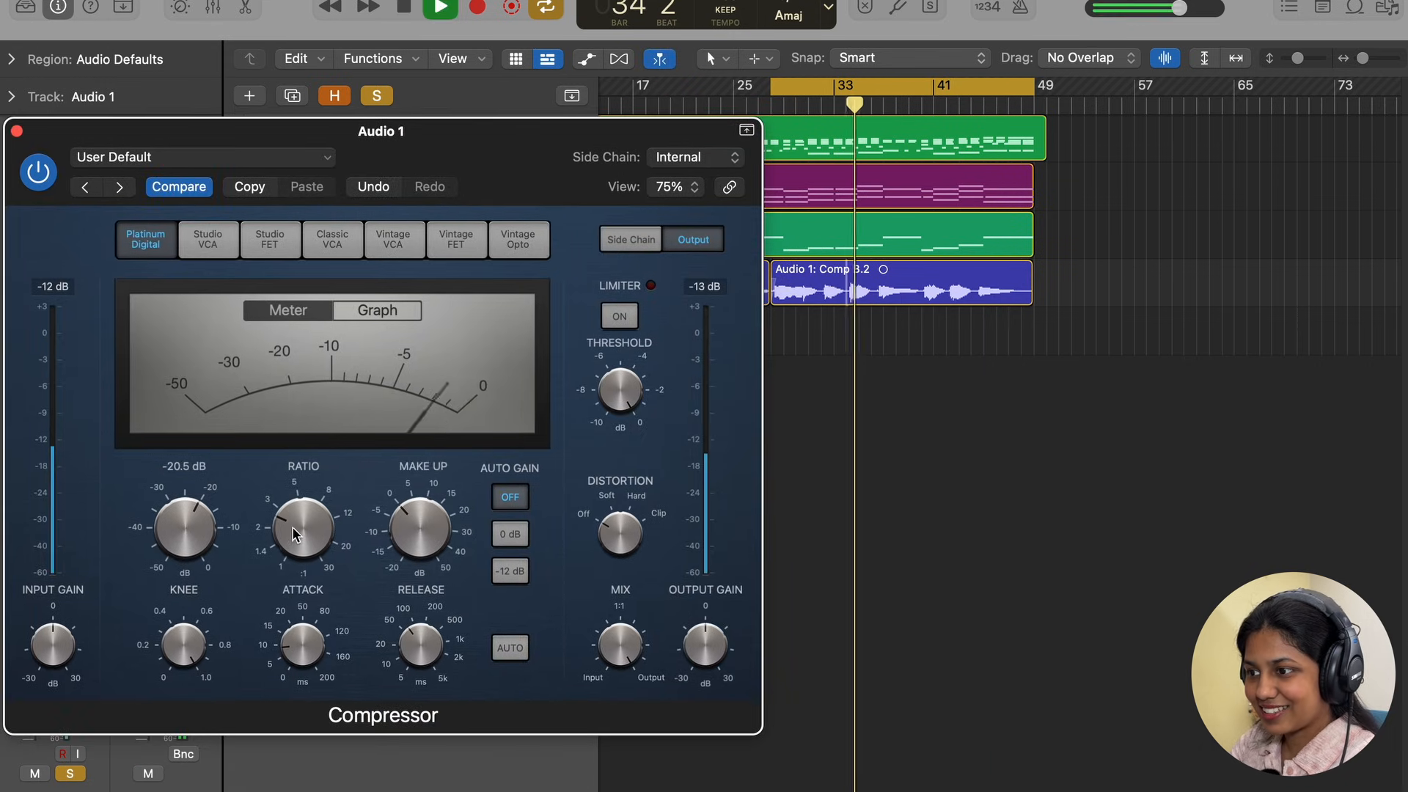
{"action": "left_click_drag", "start_coordinate": [409, 521], "coordinate": [411, 513]}
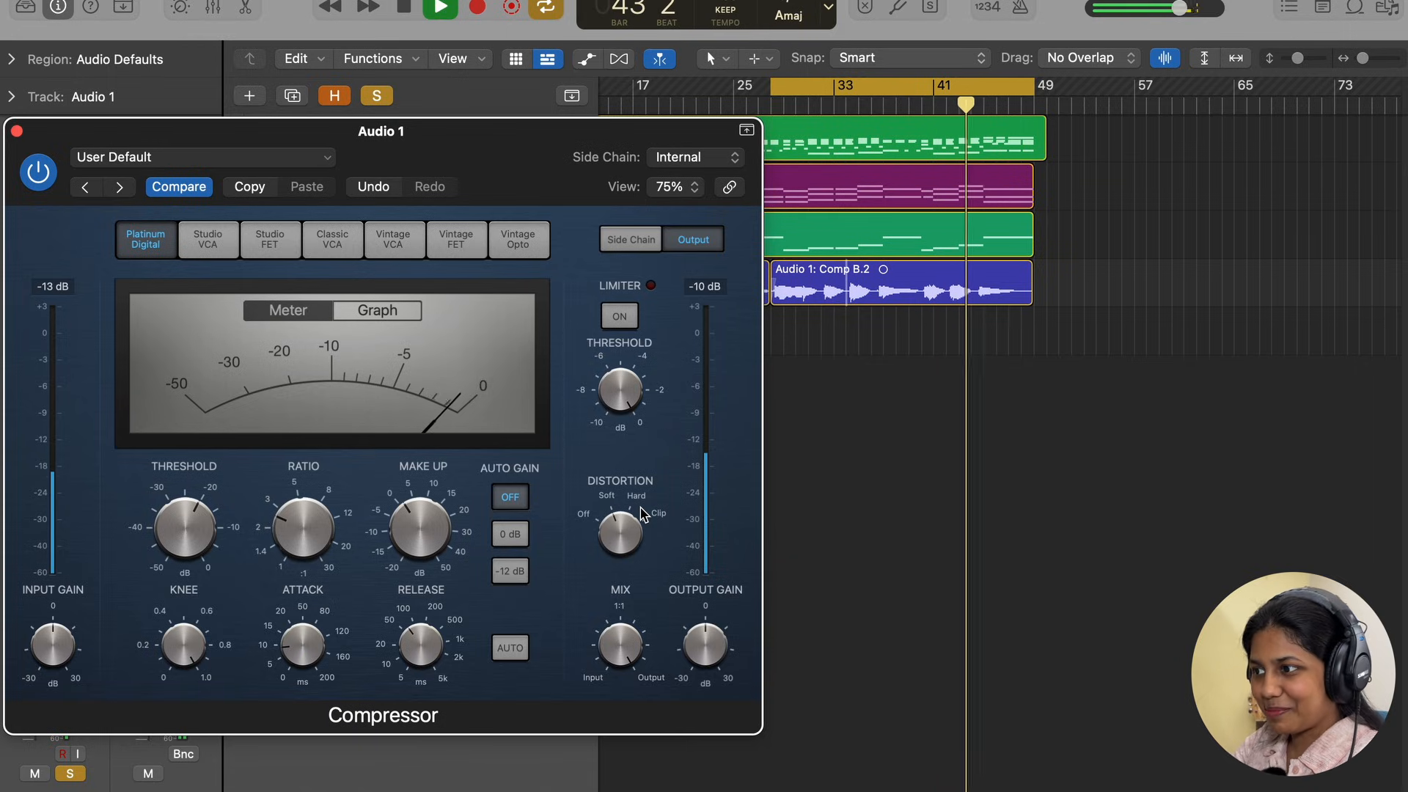
{"action": "key", "text": "space"}
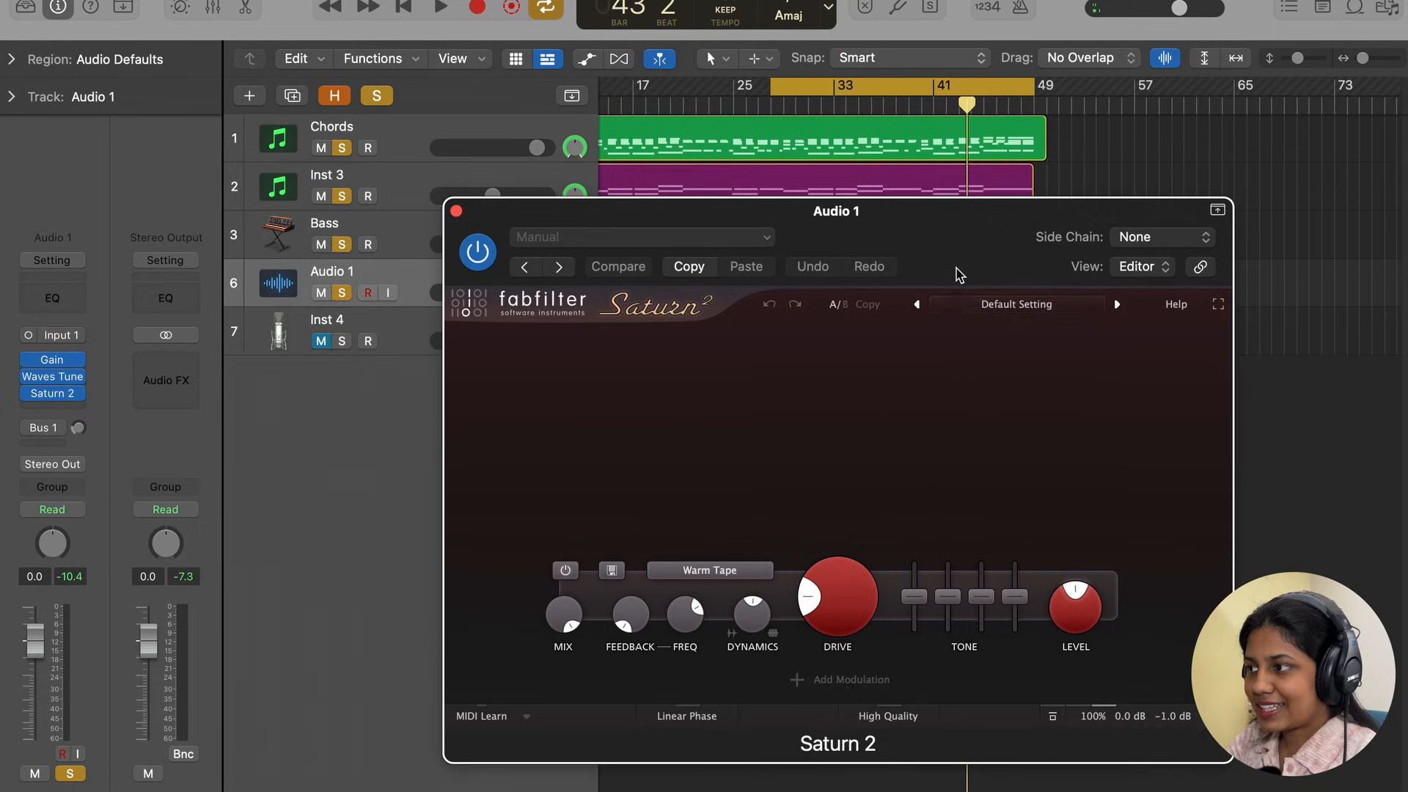
Split Saturn 2 into three frequency bands with two crossovers, moving its window clear of the webcam area, and audition the vocal
{"action": "left_click_drag", "start_coordinate": [956, 273], "coordinate": [755, 250]}
{"action": "left_click", "coordinate": [713, 314]}
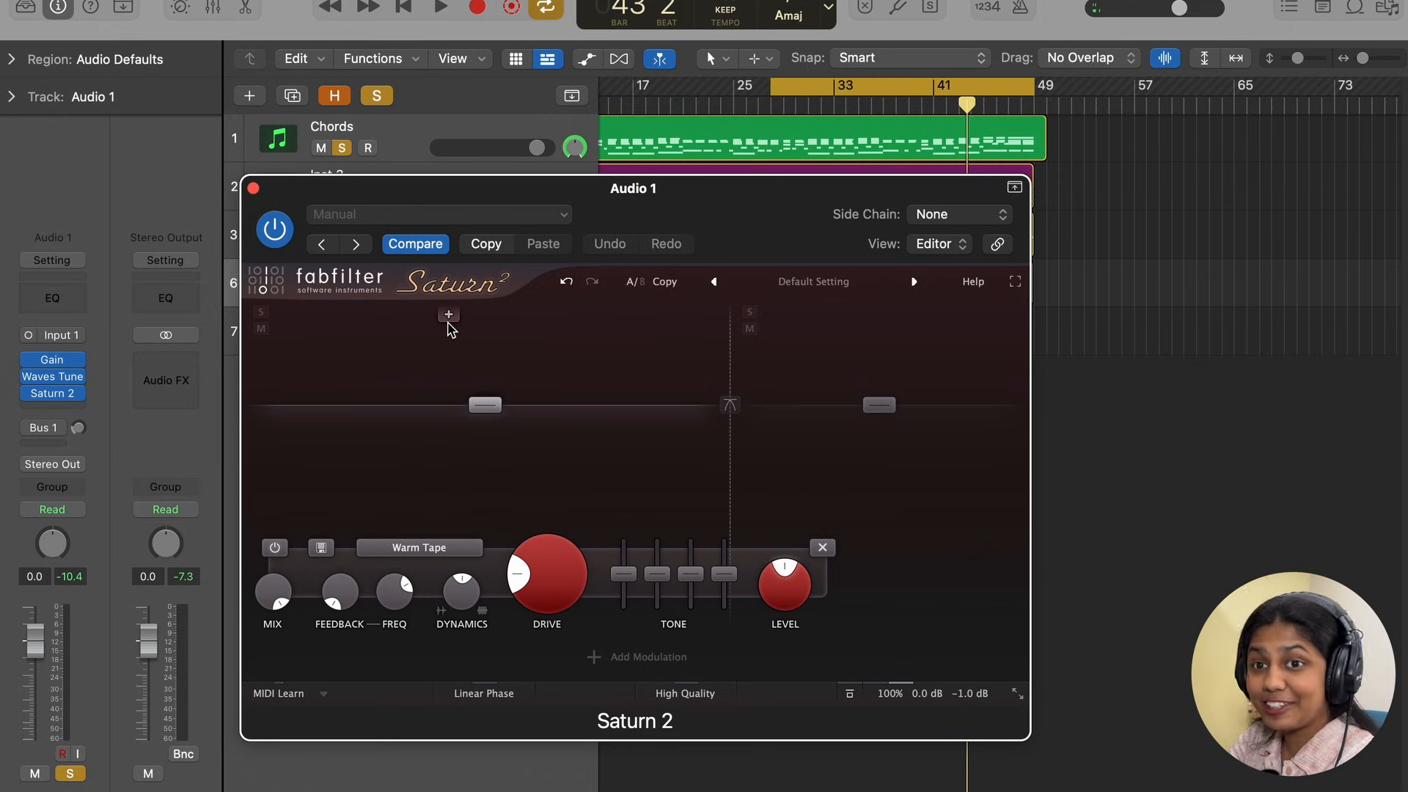
{"action": "left_click", "coordinate": [449, 314]}
{"action": "key", "text": "space"}
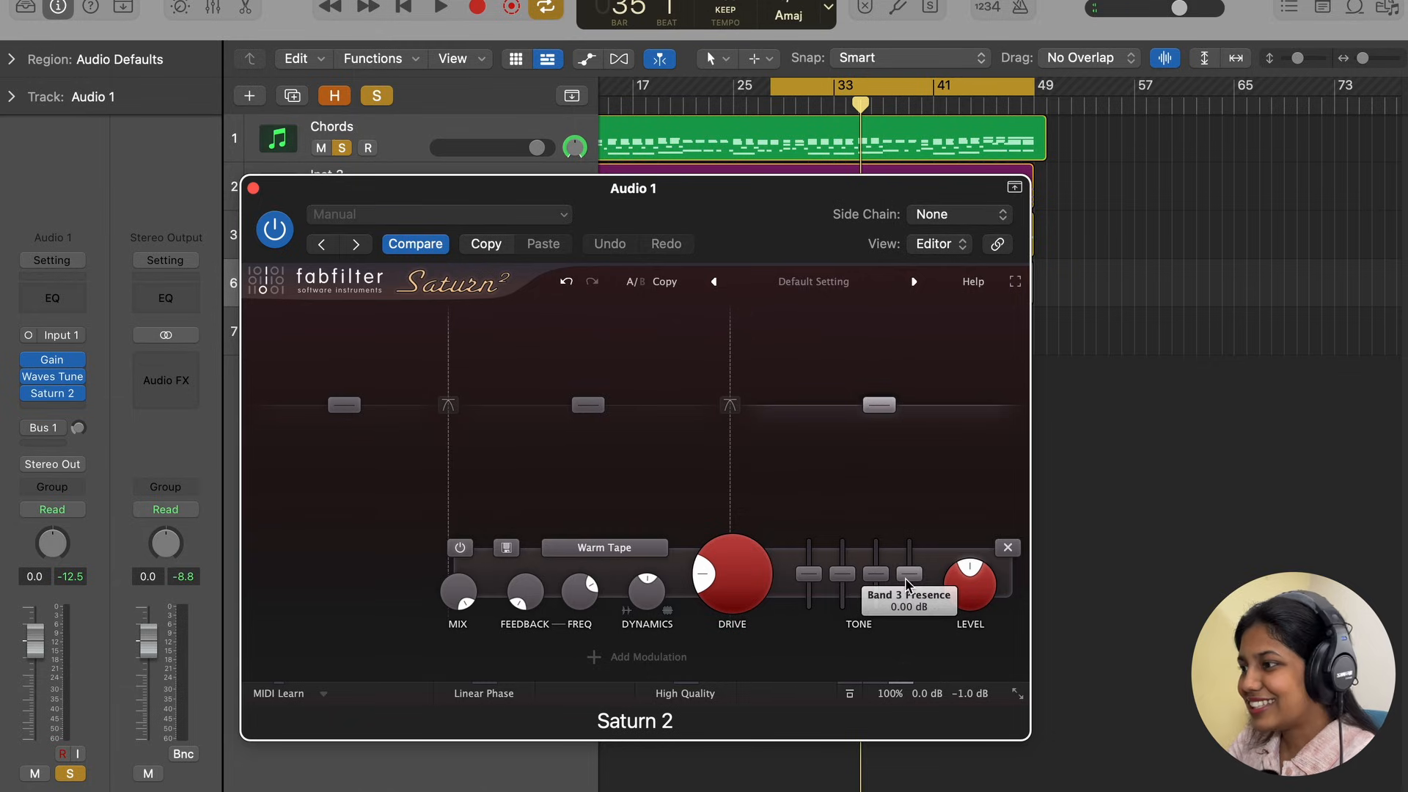
Browse the saturation styles available for Saturn 2's highest band, including the Tape and Transformer categories
{"action": "left_click", "coordinate": [640, 552]}
{"action": "mouse_move", "coordinate": [640, 596]}
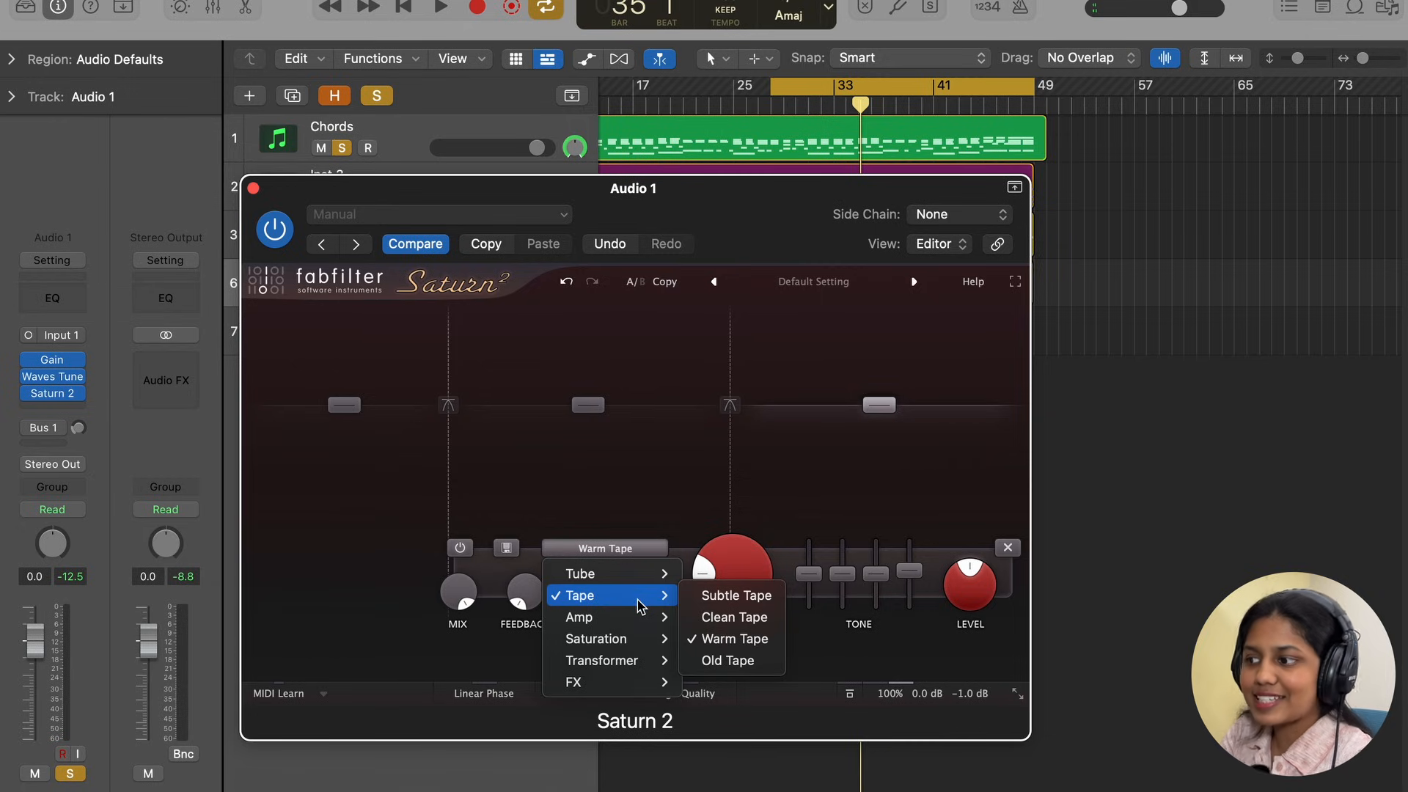
{"action": "mouse_move", "coordinate": [629, 658]}
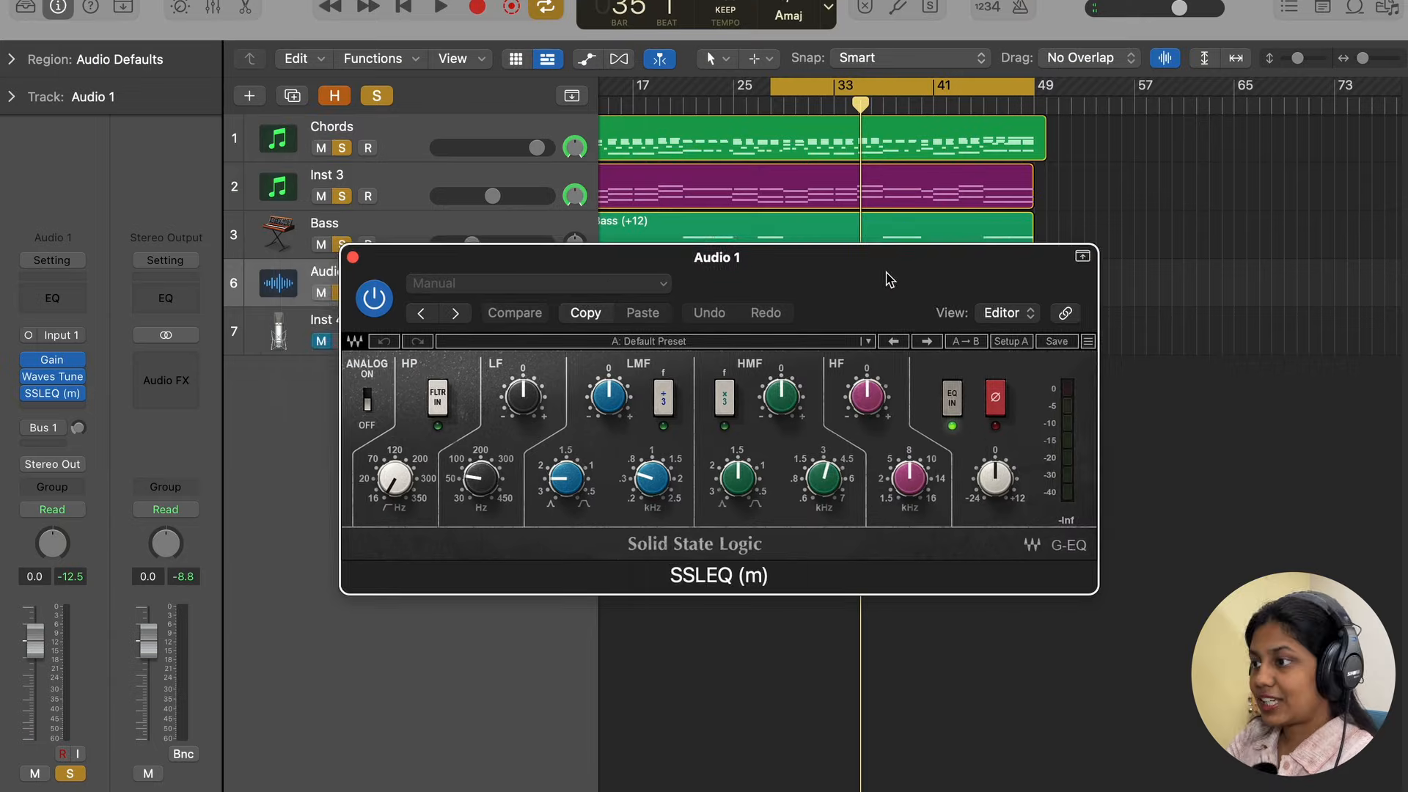
Reposition the SSLEQ window lower over the tracks, start playback, and raise the HF gain to 8.77
{"action": "left_click_drag", "start_coordinate": [882, 276], "coordinate": [810, 307]}
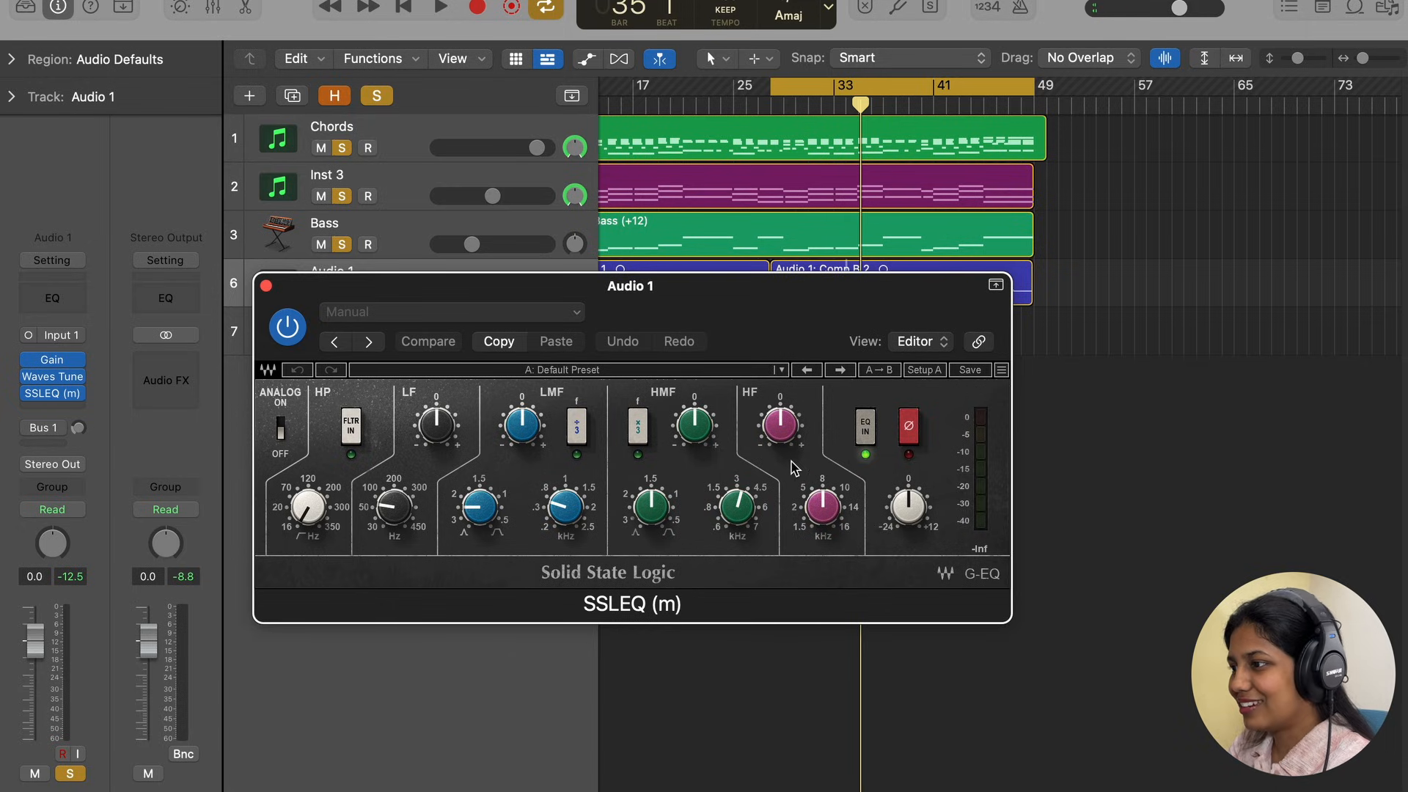
{"action": "key", "text": "space"}
{"action": "mouse_move", "coordinate": [781, 427]}
{"action": "left_mouse_down"}
{"action": "mouse_move", "coordinate": [785, 401]}
{"action": "mouse_move", "coordinate": [787, 438]}
{"action": "left_mouse_up"}
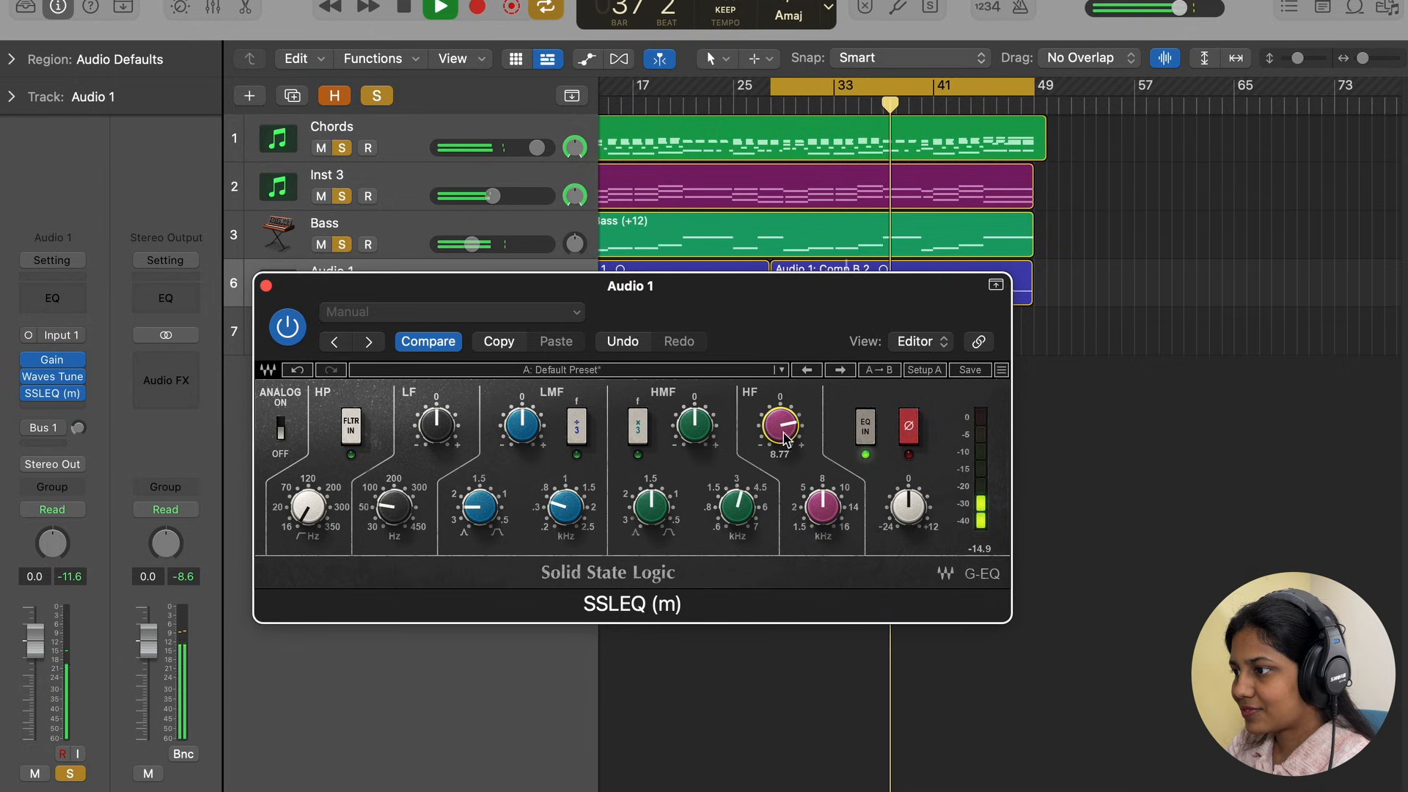
Boost the SSLEQ HMF gain to 7.00 during playback, tune the HMF frequency above 3 kHz, and stop playback
{"action": "left_click_drag", "start_coordinate": [743, 519], "coordinate": [744, 511]}
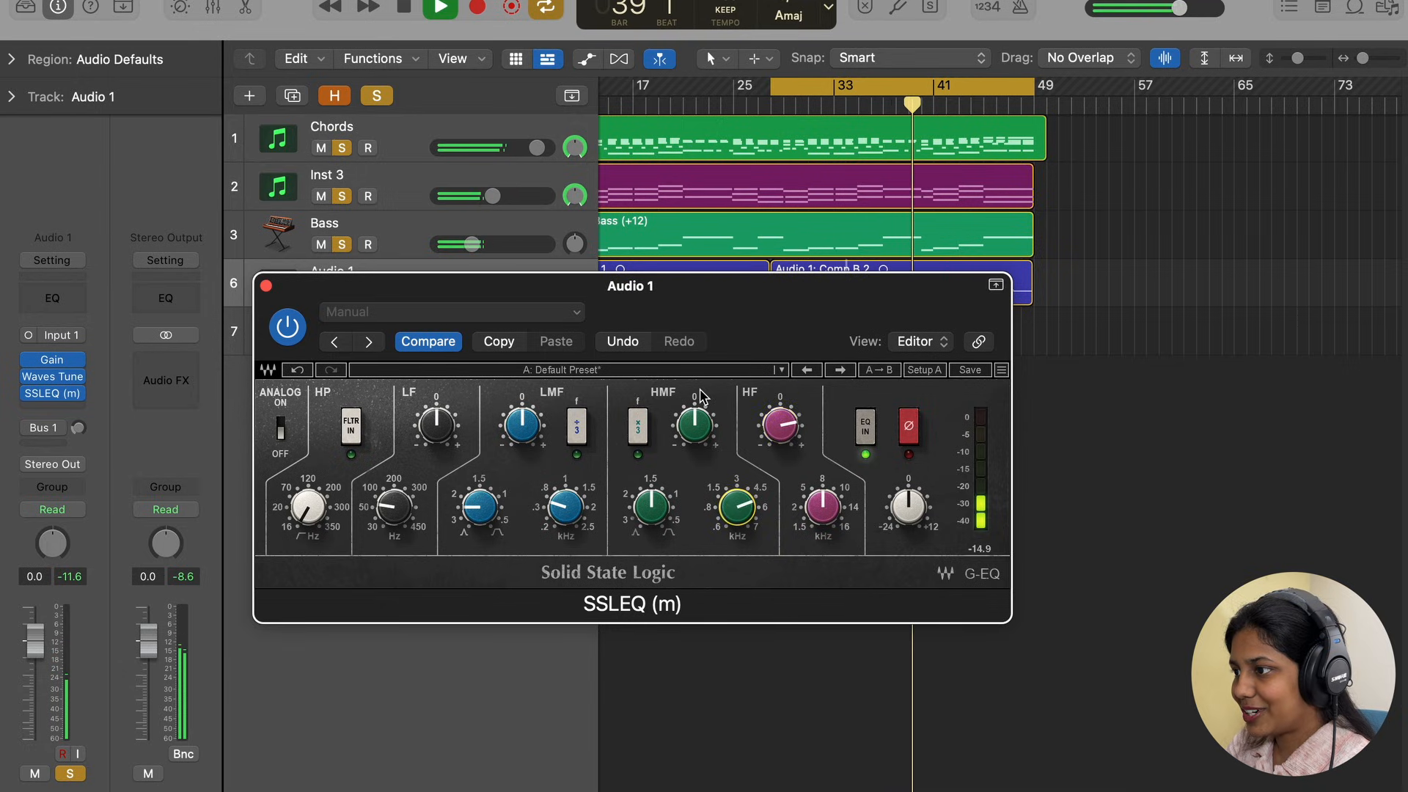
{"action": "left_click_drag", "start_coordinate": [696, 421], "coordinate": [696, 381]}
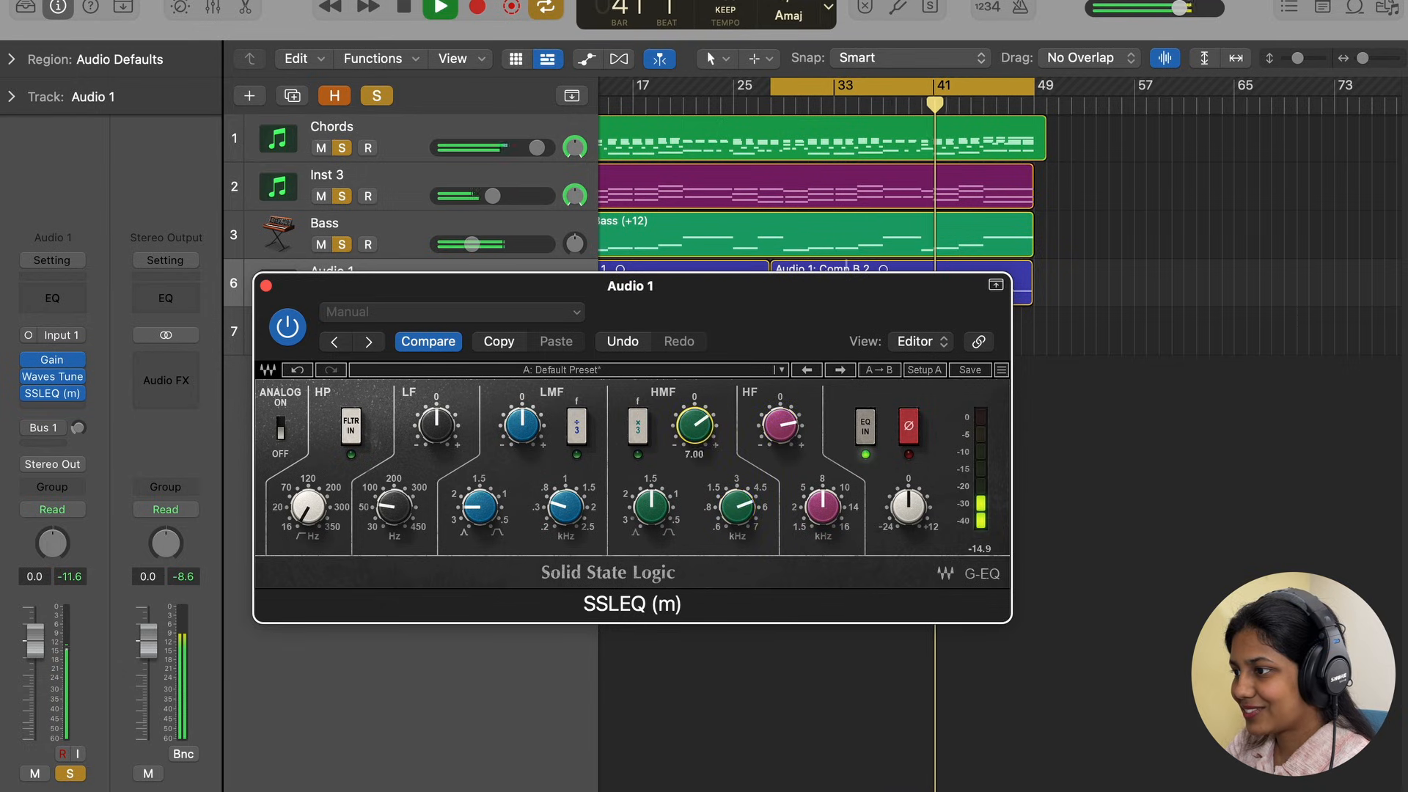
{"action": "left_click_drag", "start_coordinate": [739, 513], "coordinate": [739, 521]}
{"action": "key", "text": "space"}
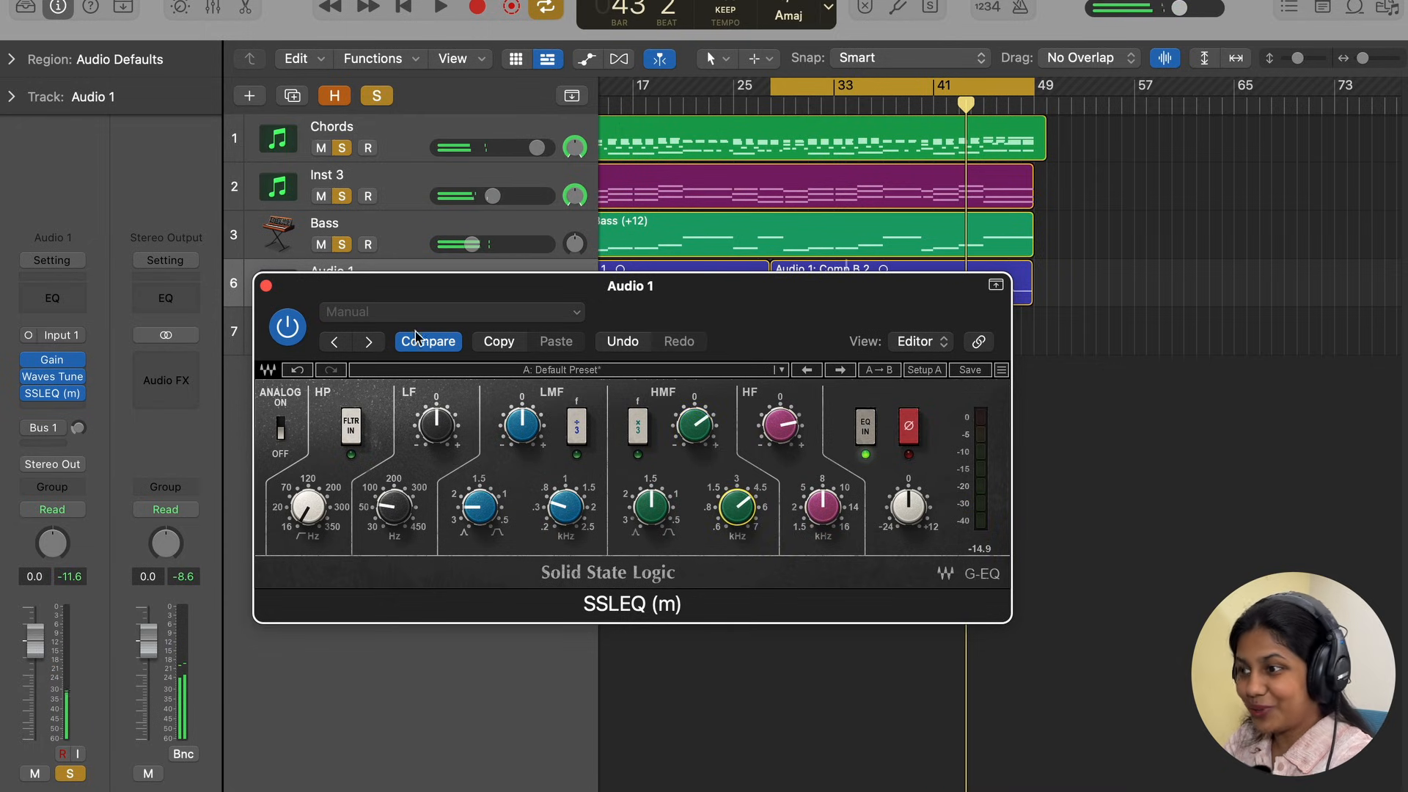
Compare the playing vocal with SSLEQ bypassed and re-enabled, and stop playback
{"action": "key", "text": "space"}
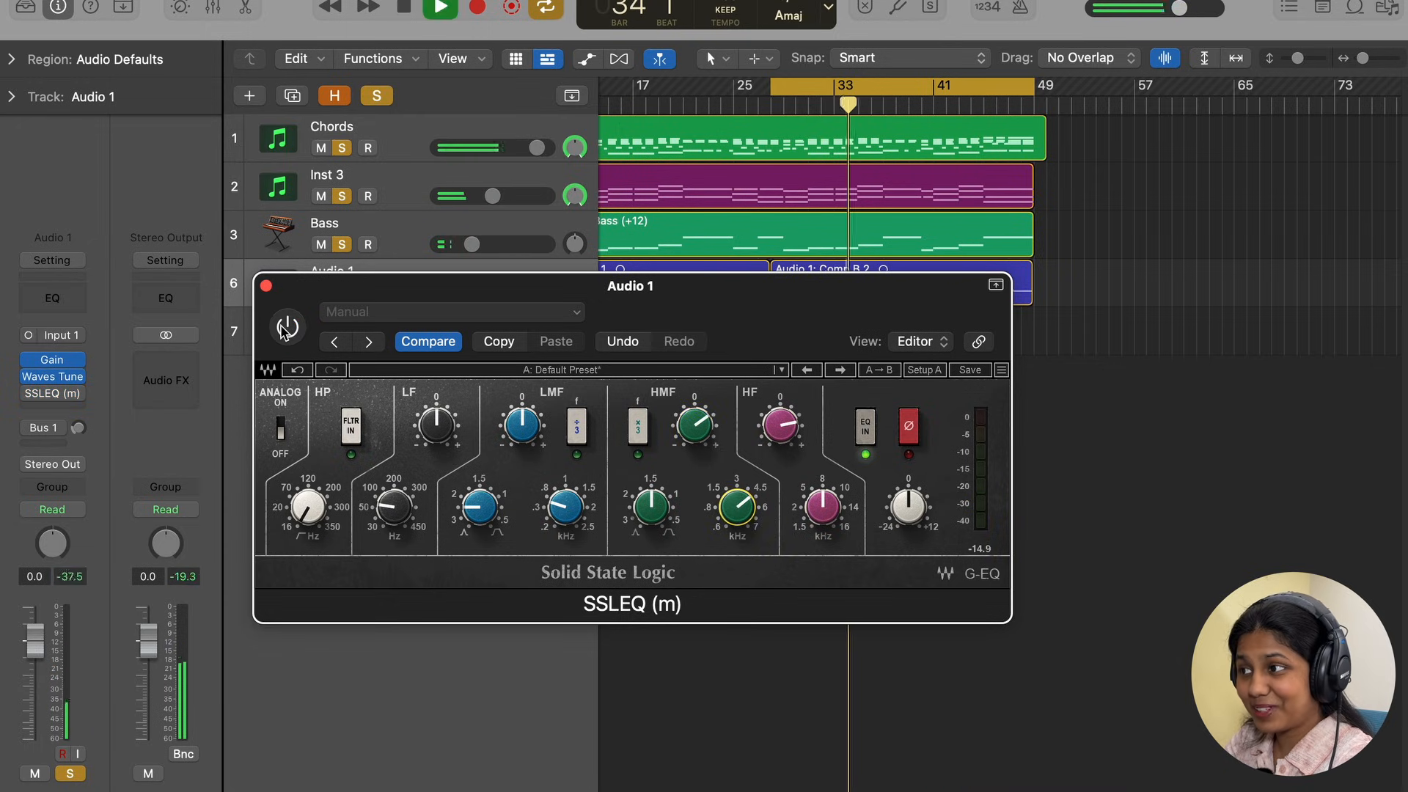
{"action": "left_click", "coordinate": [285, 330]}
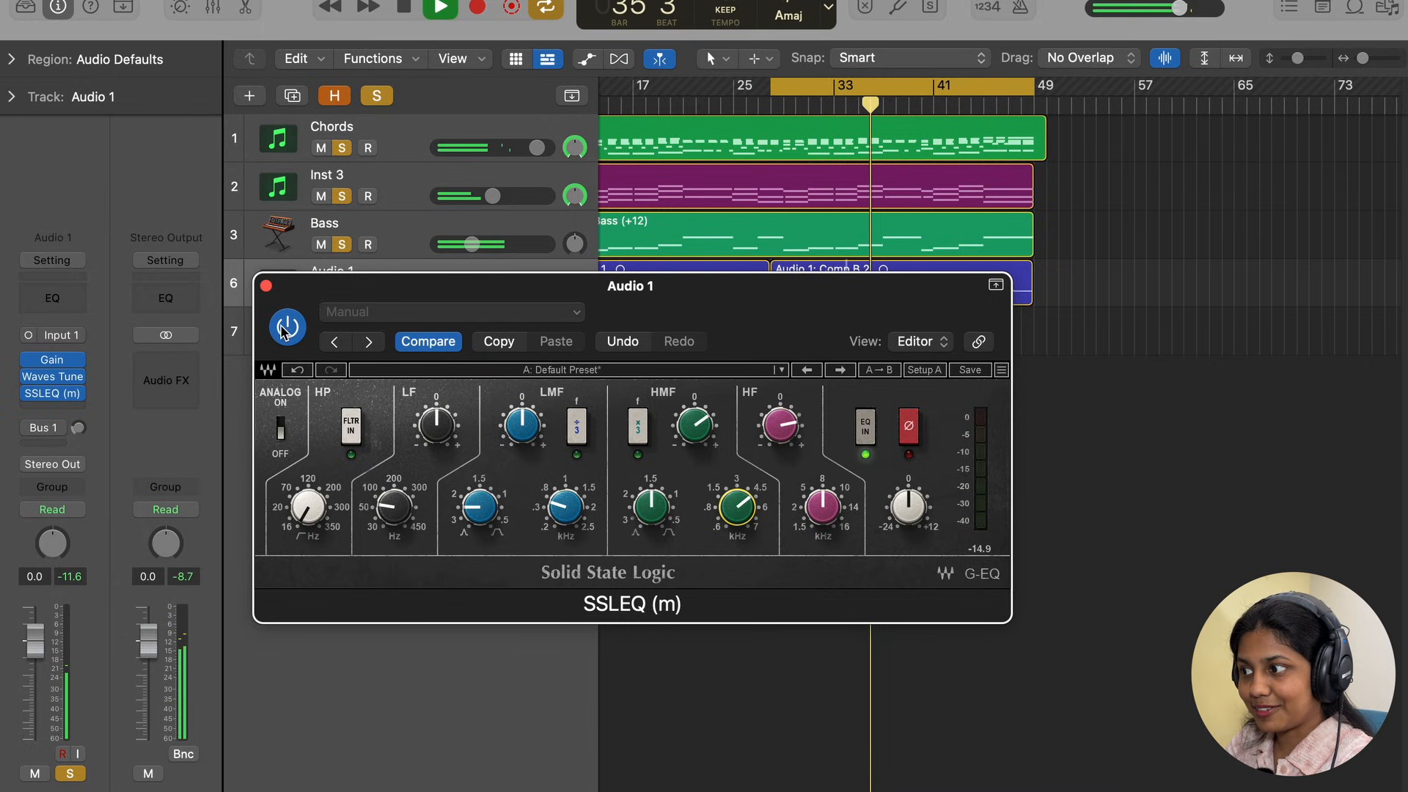
{"action": "key", "text": "space"}
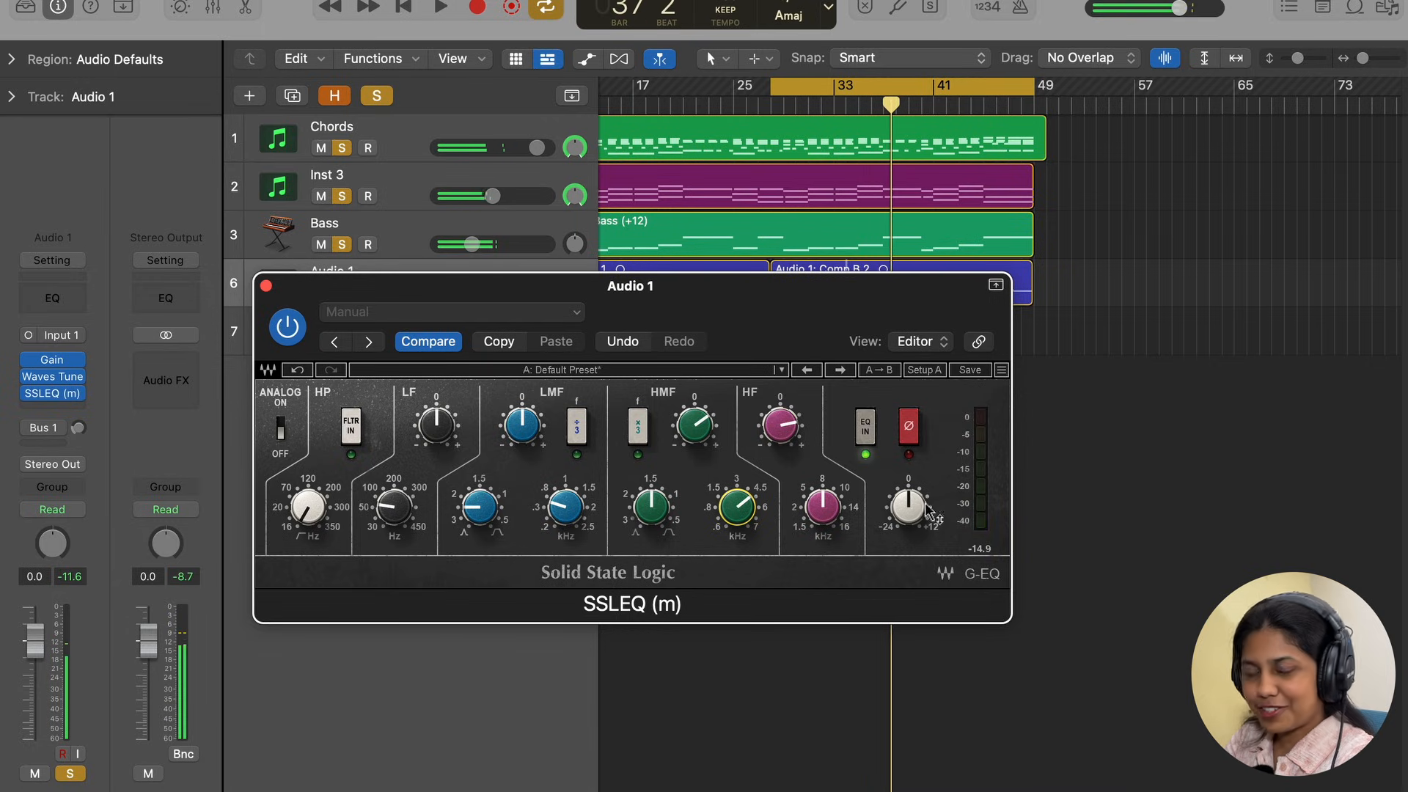